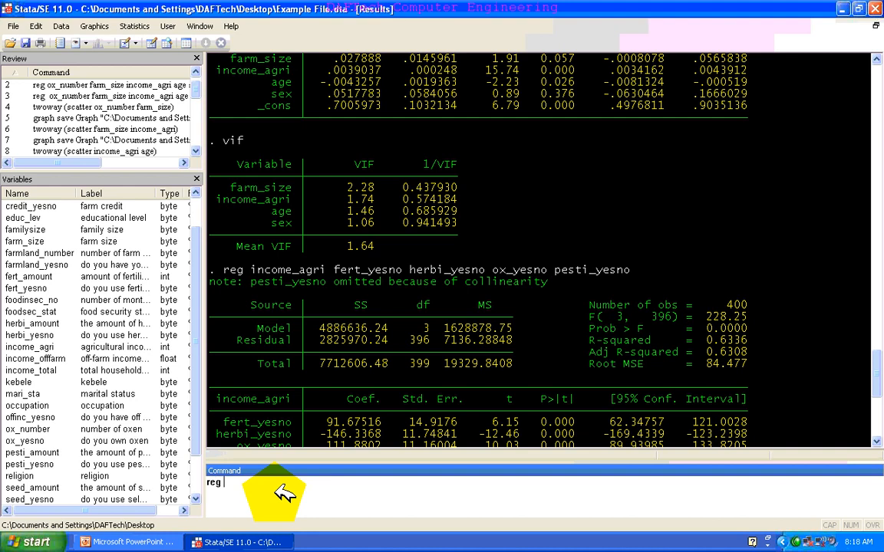
Copy the model command from the Heteroscedasticity slide in PowerPoint and run it in Stata as reg income_agr familysize.
{"action": "left_click", "coordinate": [154, 542]}
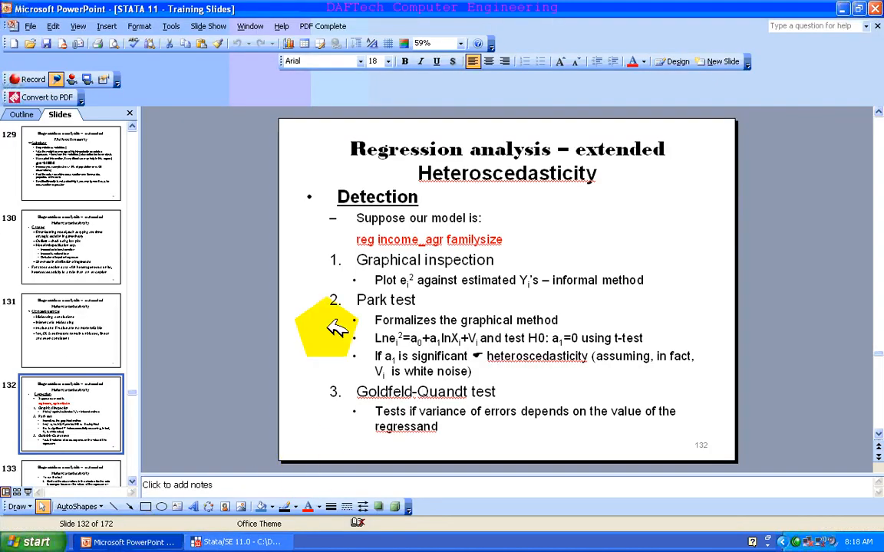
{"action": "left_click_drag", "start_coordinate": [357, 239], "coordinate": [481, 242]}
{"action": "key", "text": "ctrl+c"}
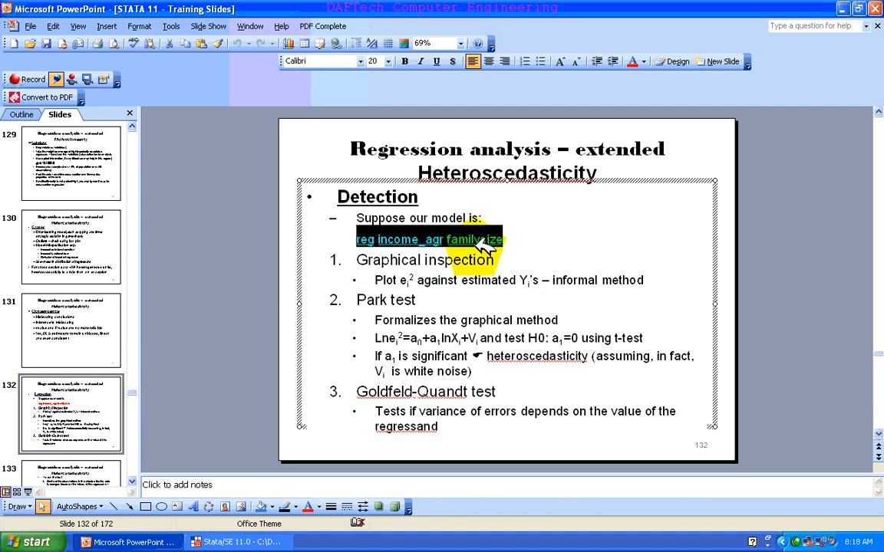
{"action": "left_click", "coordinate": [267, 537]}
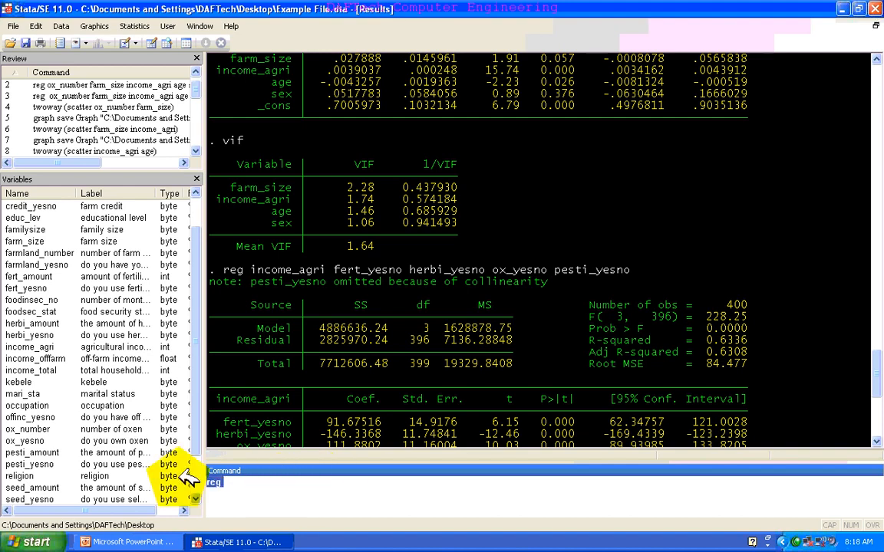
{"action": "key", "text": "ctrl+v"}
{"action": "key", "text": "Return"}
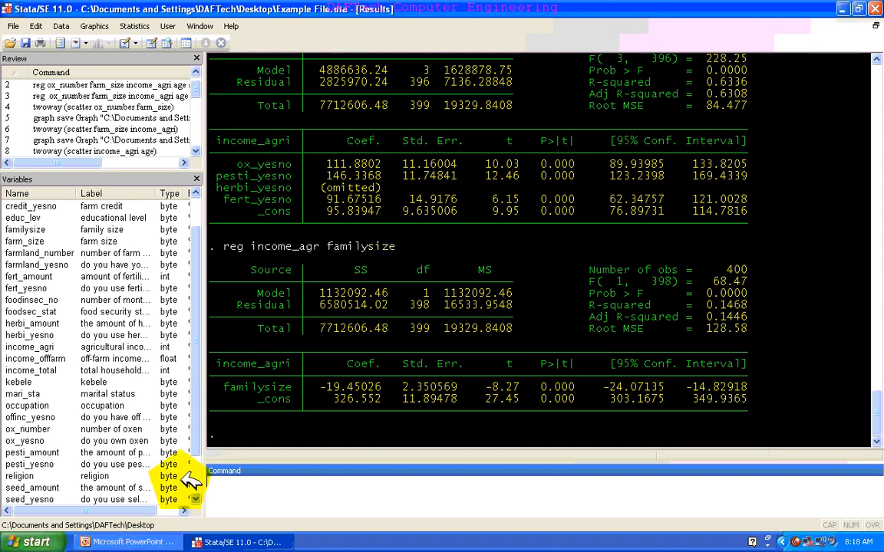
Check the detection slide in PowerPoint, then in Stata predict the residuals as e and generate their square with e2=e*e.
{"action": "left_click", "coordinate": [159, 543]}
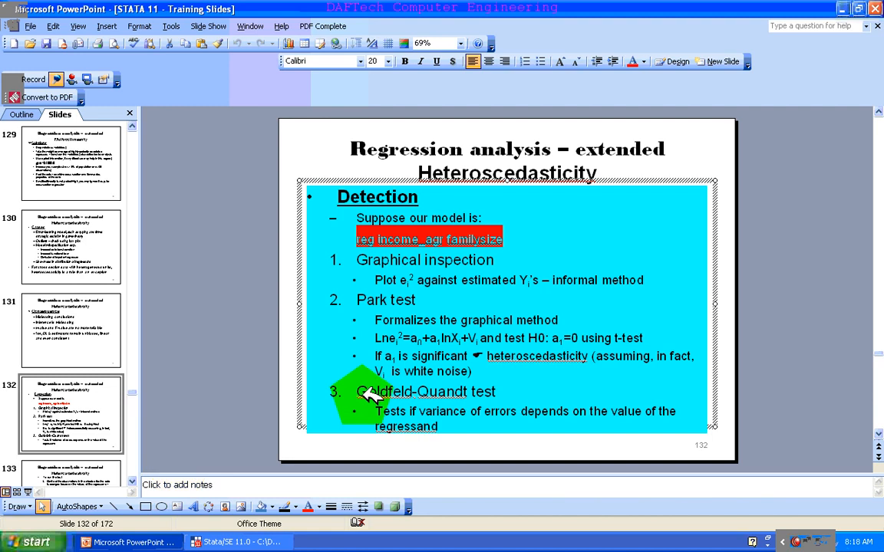
{"action": "left_click", "coordinate": [273, 292]}
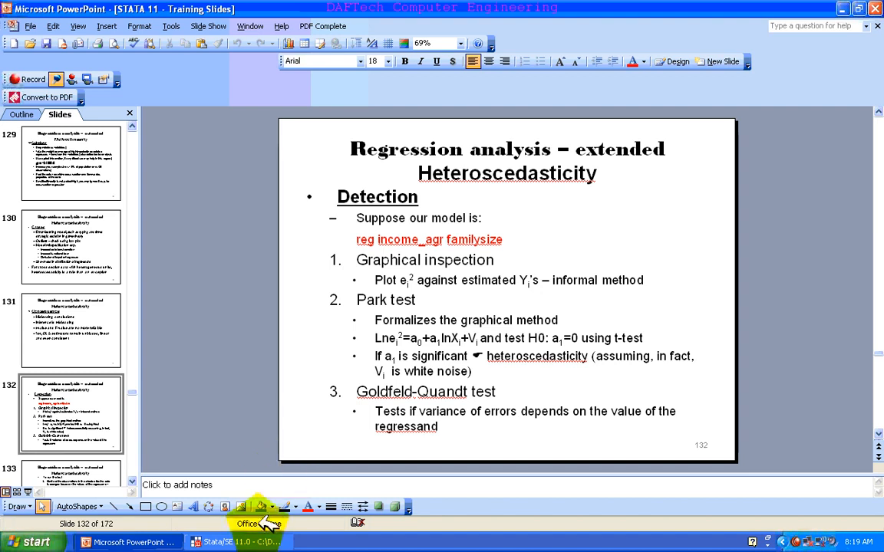
{"action": "left_click", "coordinate": [245, 543]}
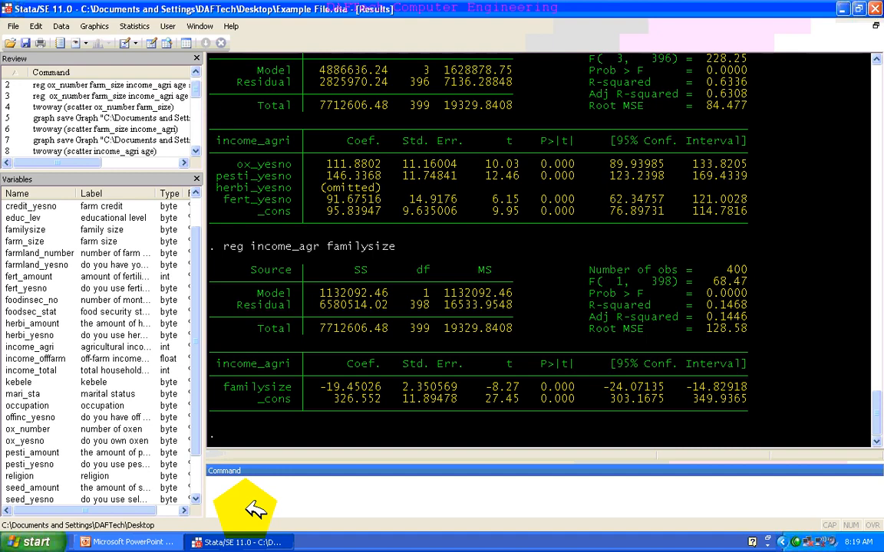
{"action": "type", "text": "predict e, residual"}
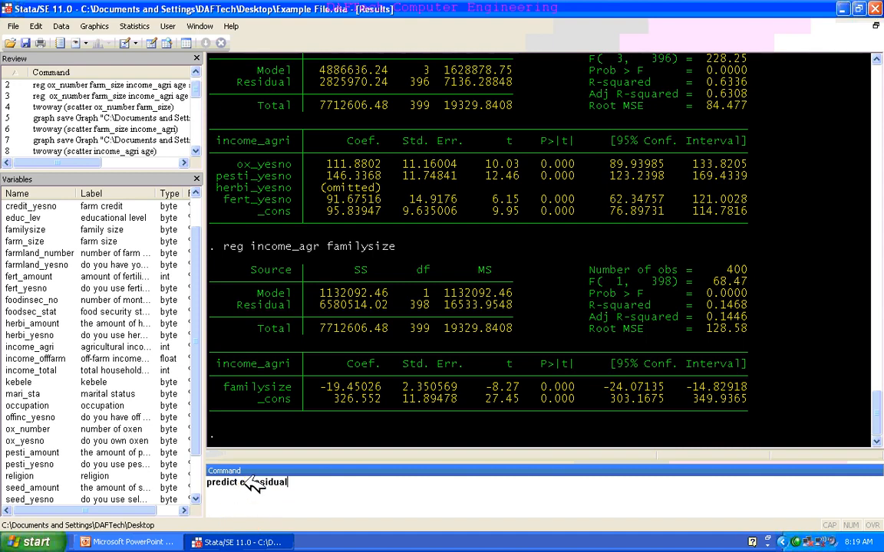
{"action": "left_click", "coordinate": [284, 488]}
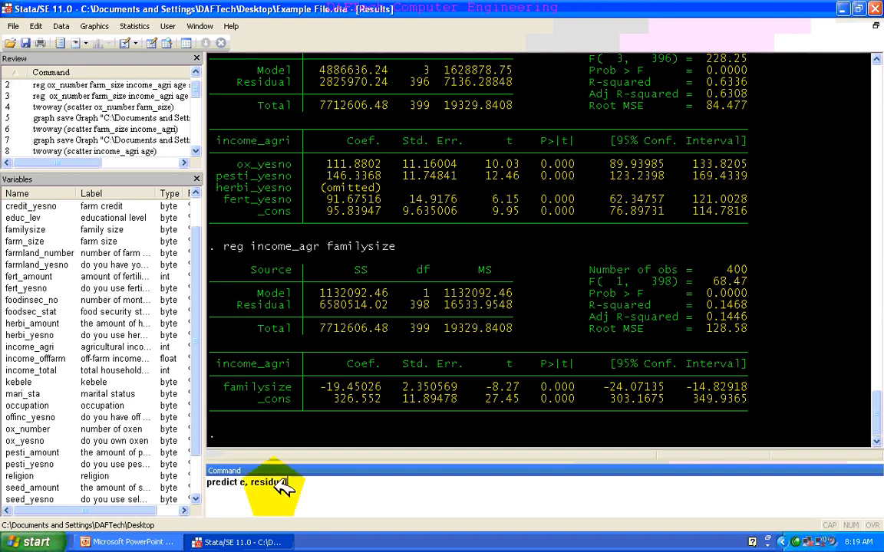
{"action": "key", "text": "Return"}
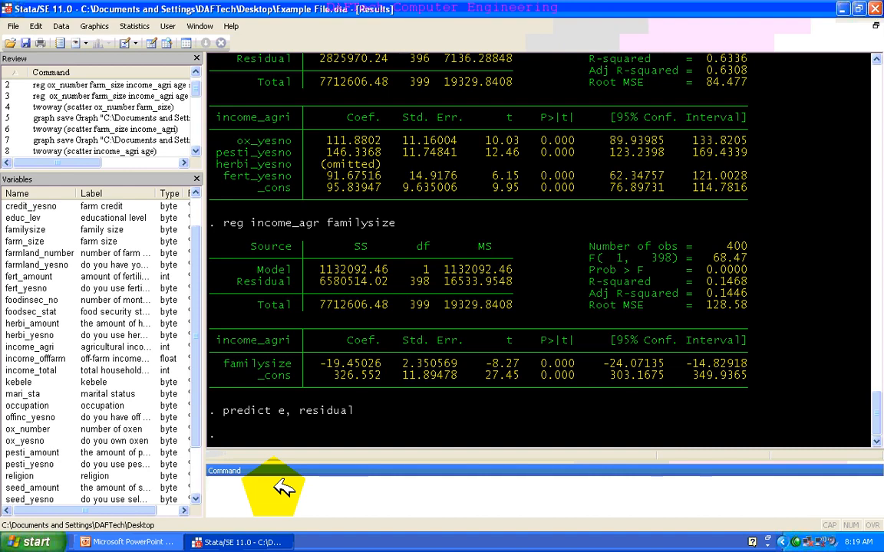
{"action": "type", "text": "gen e2=e*e"}
{"action": "key", "text": "Return"}
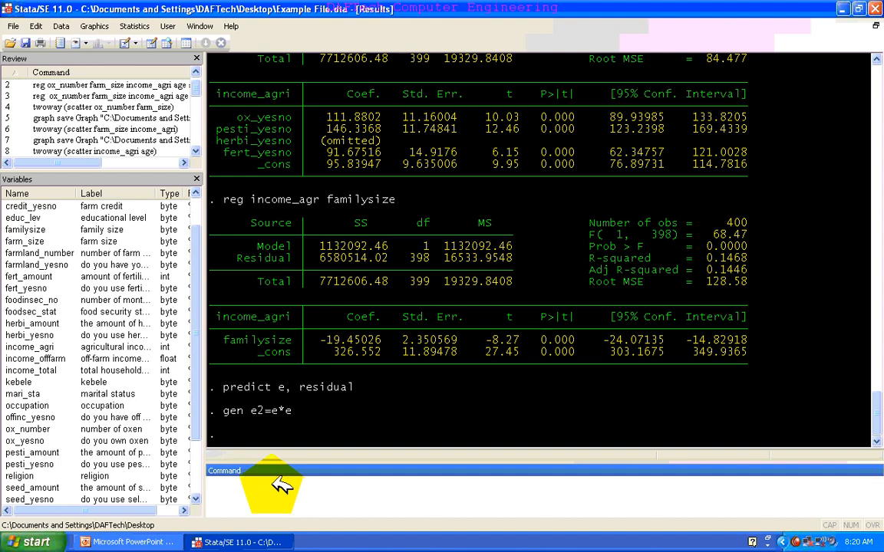
Reset the two-way graph definition and create a new basic scatter plot with e2 as the Y variable.
{"action": "left_click", "coordinate": [105, 29]}
{"action": "left_click", "coordinate": [77, 38]}
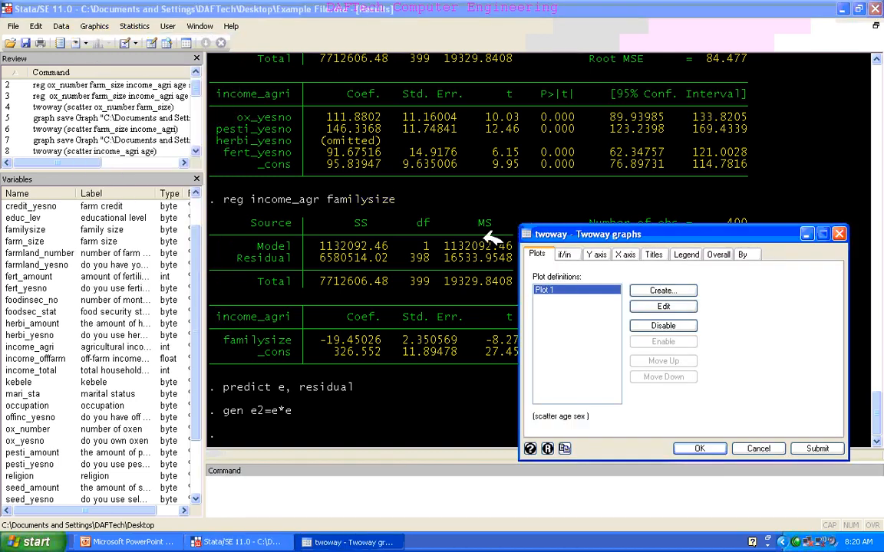
{"action": "left_click", "coordinate": [549, 448]}
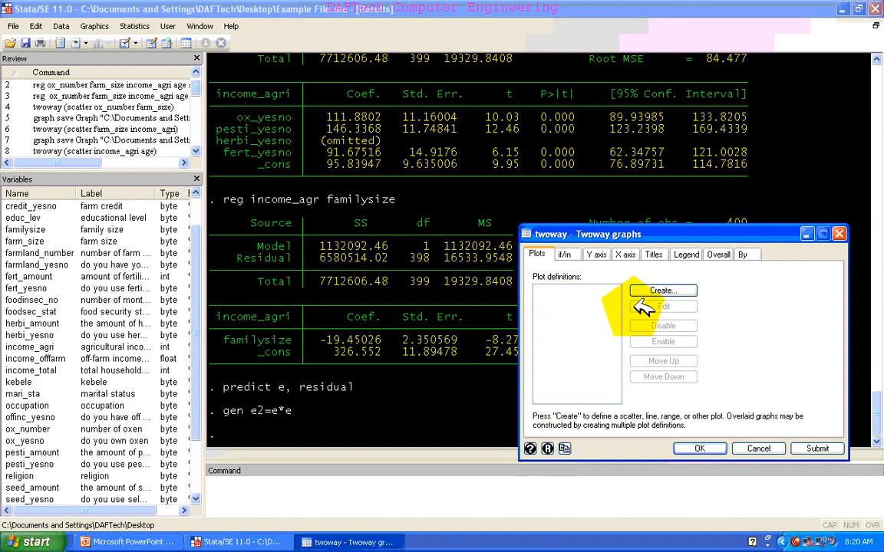
{"action": "left_click", "coordinate": [658, 292]}
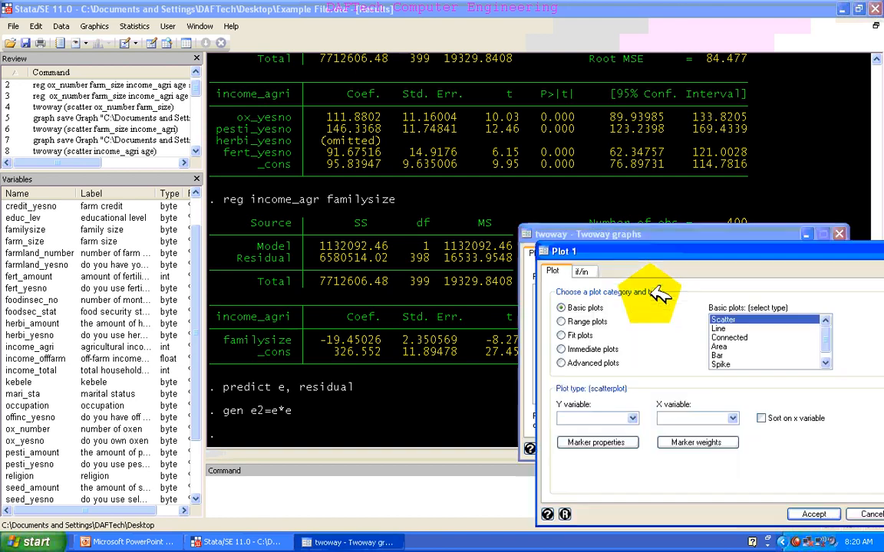
{"action": "left_click", "coordinate": [632, 416]}
{"action": "left_click_drag", "start_coordinate": [634, 439], "coordinate": [631, 497]}
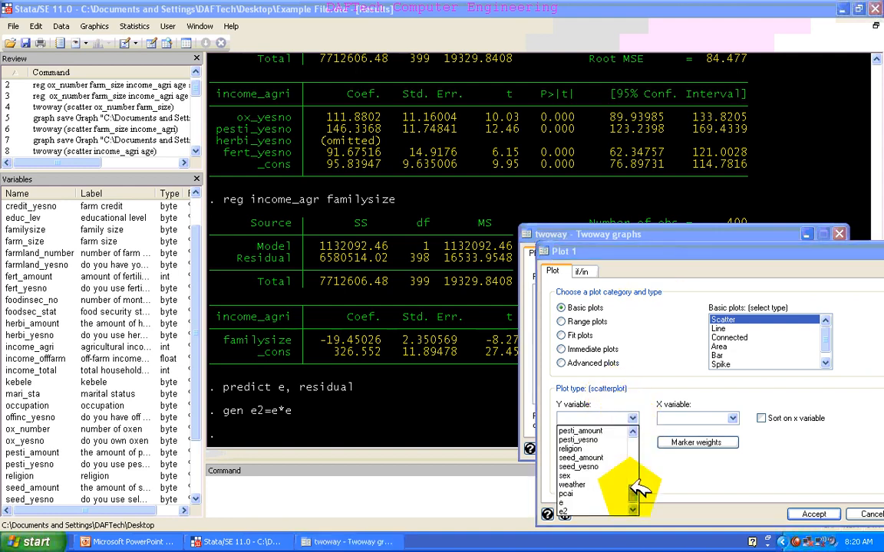
{"action": "left_click", "coordinate": [568, 510]}
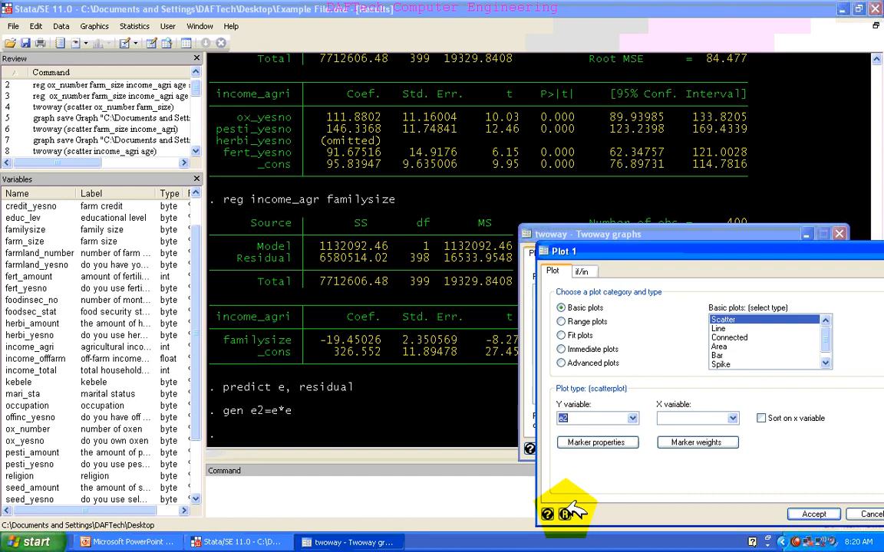
Set income_agri as the scatter plot's X variable, accept the plot definition and draw the graph.
{"action": "left_click", "coordinate": [733, 418]}
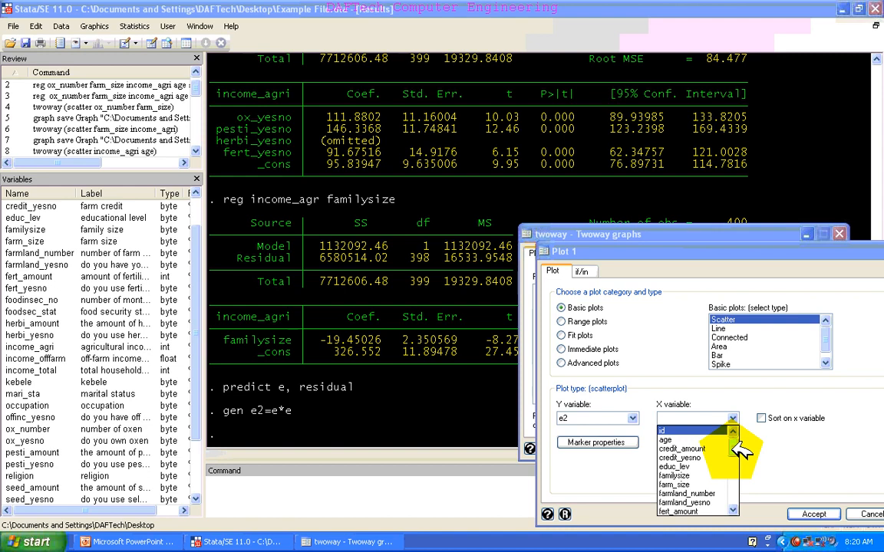
{"action": "left_click", "coordinate": [733, 511]}
{"action": "left_click", "coordinate": [733, 510]}
{"action": "left_click", "coordinate": [733, 510]}
{"action": "left_click", "coordinate": [734, 510]}
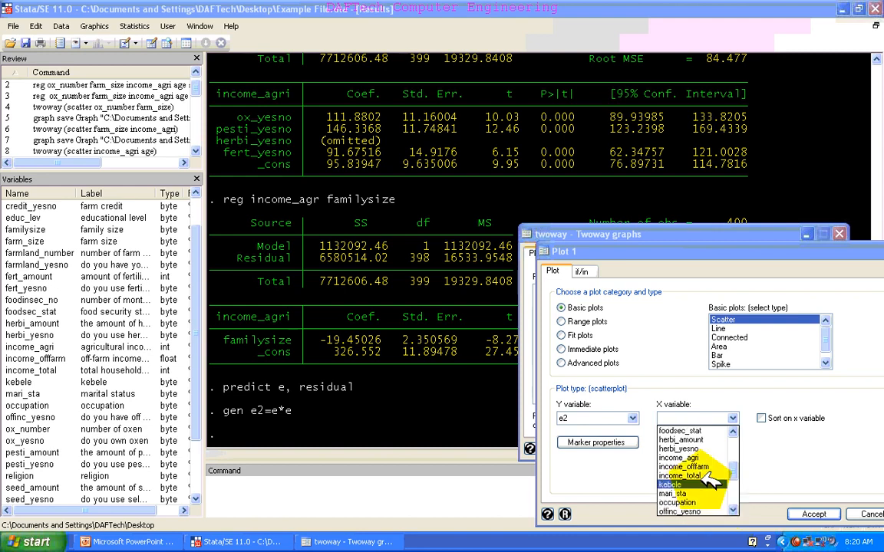
{"action": "left_click", "coordinate": [694, 460]}
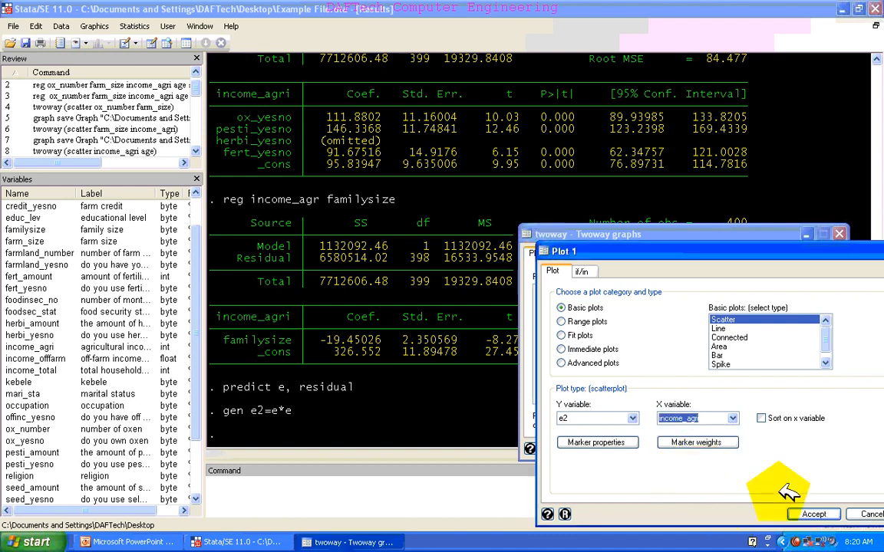
{"action": "key", "text": "Return"}
{"action": "key", "text": "Return"}
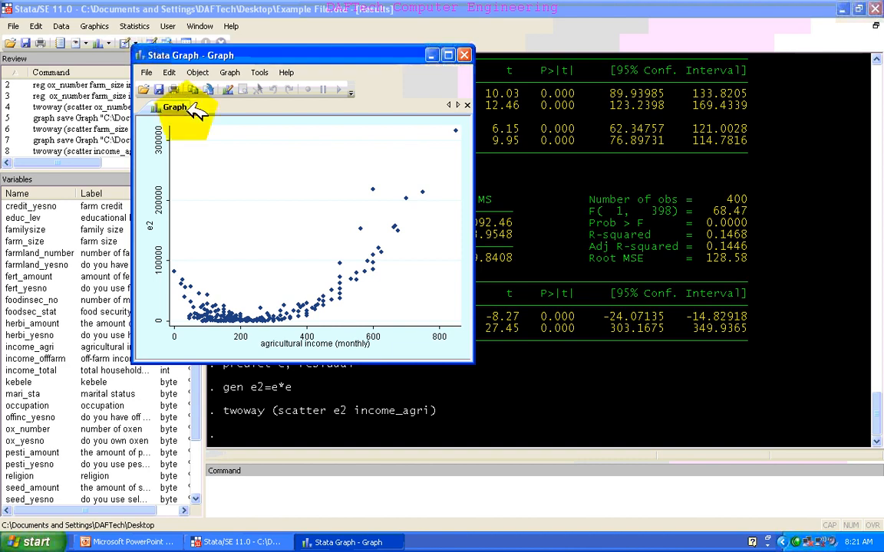
Save the scatter graph as "8. Heteroscedasticity" in the 3.1 Graphs folder and close the graph window.
{"action": "left_click", "coordinate": [159, 89]}
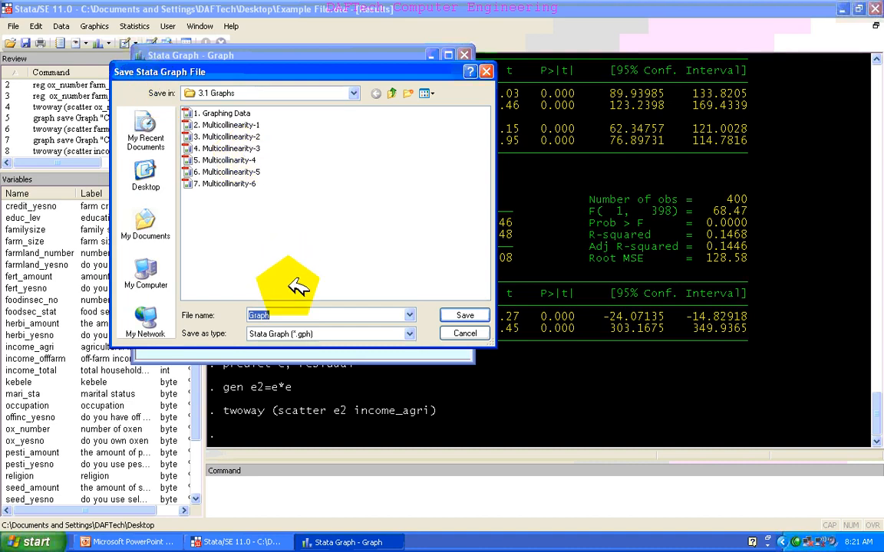
{"action": "type", "text": "8. Heter"}
{"action": "key", "text": "BackSpace"}
{"action": "key", "text": "BackSpace"}
{"action": "type", "text": "oscedasticity"}
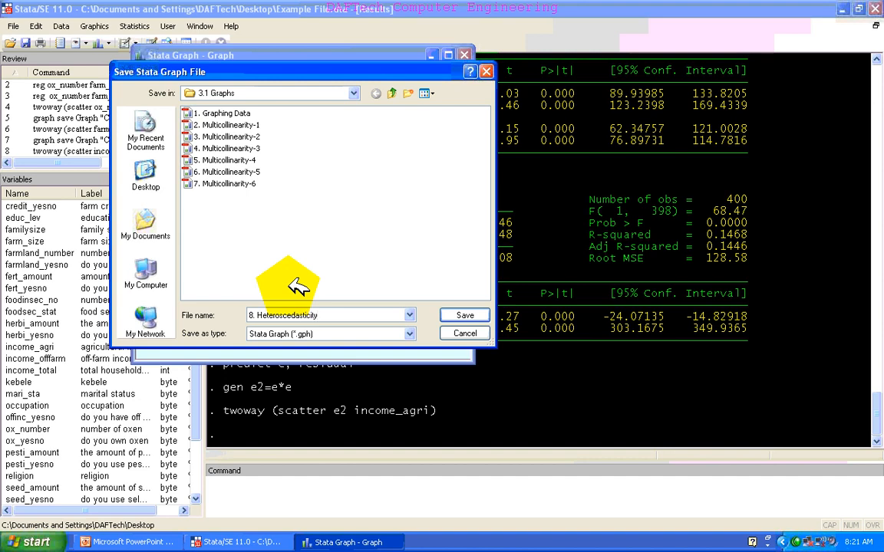
{"action": "left_click", "coordinate": [458, 314]}
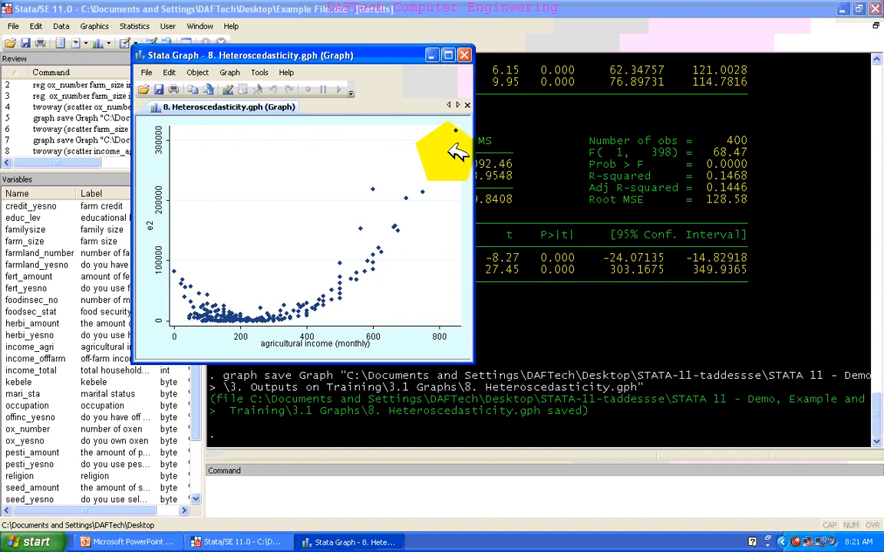
{"action": "left_click", "coordinate": [465, 55]}
Review the heteroscedasticity detection methods on slide 132 in PowerPoint and return to Stata.
{"action": "left_click", "coordinate": [154, 541]}
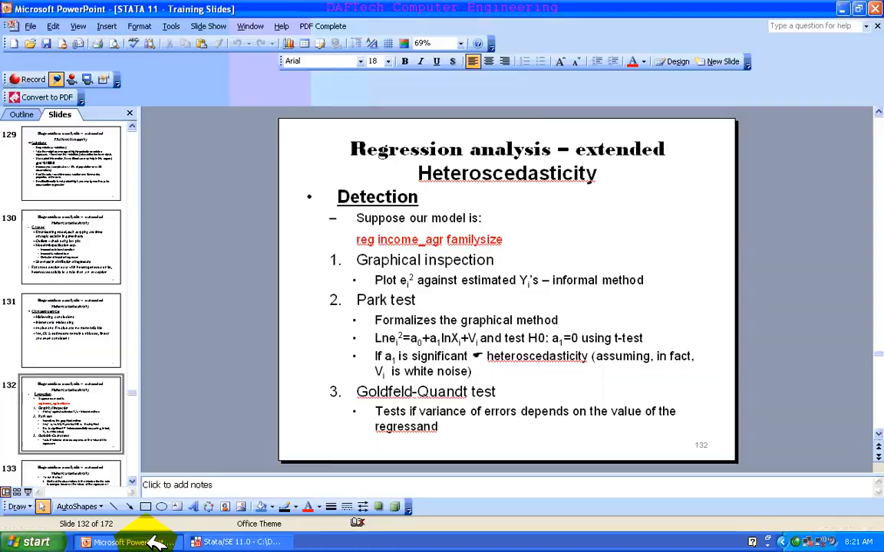
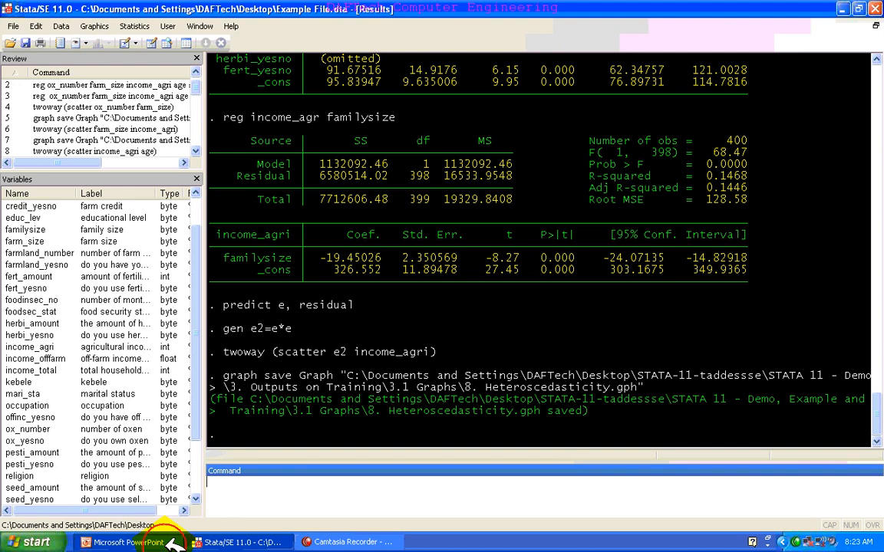
{"action": "left_click", "coordinate": [174, 542]}
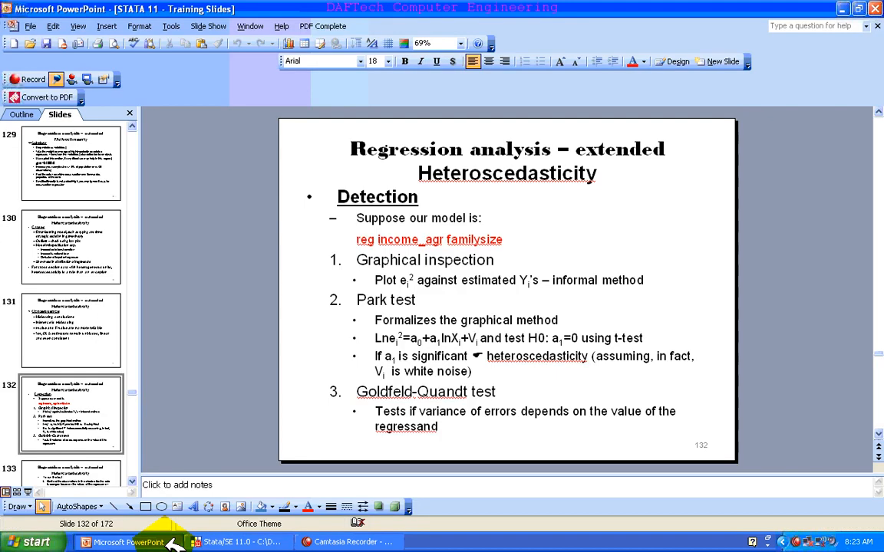
{"action": "left_click", "coordinate": [229, 542]}
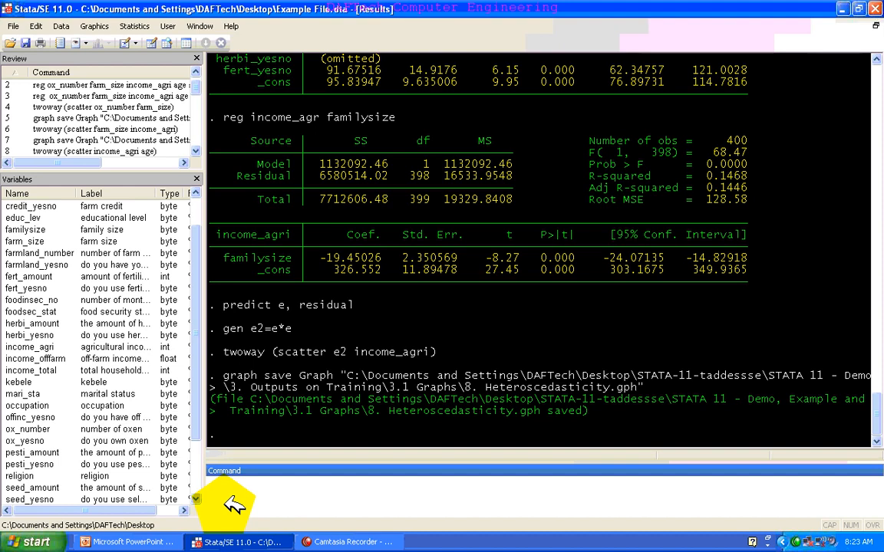
{"action": "type", "text": "gen"}
{"action": "key", "text": "BackSpace"}
{"action": "key", "text": "BackSpace"}
{"action": "key", "text": "BackSpace"}
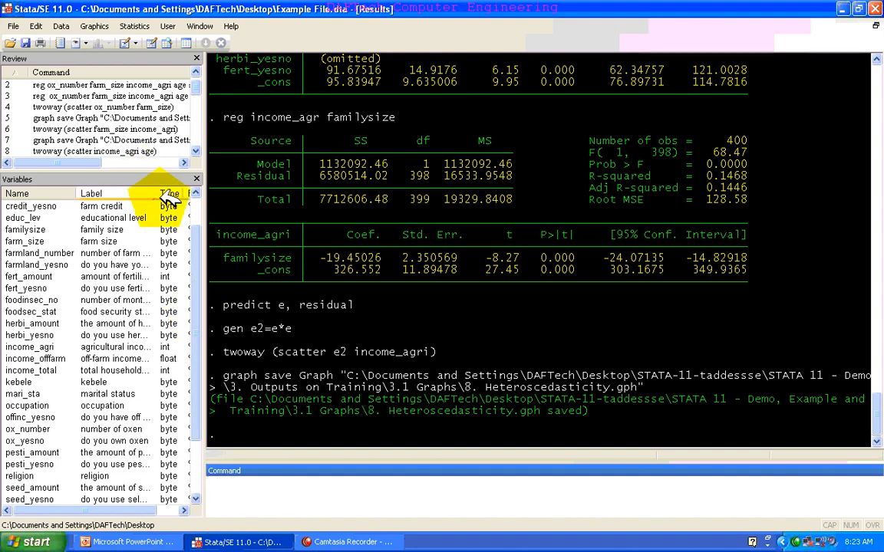
Start generating a new float variable and name it ln_e2.
{"action": "left_click", "coordinate": [68, 25]}
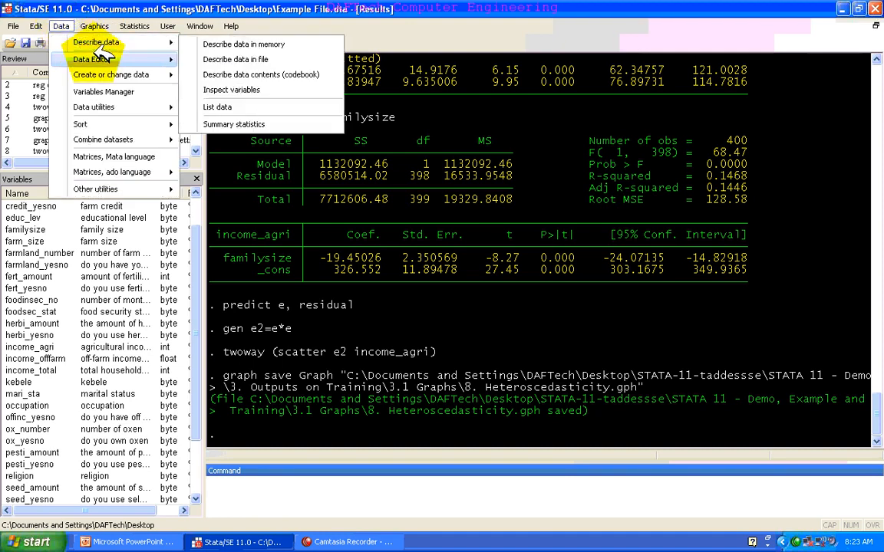
{"action": "mouse_move", "coordinate": [101, 56]}
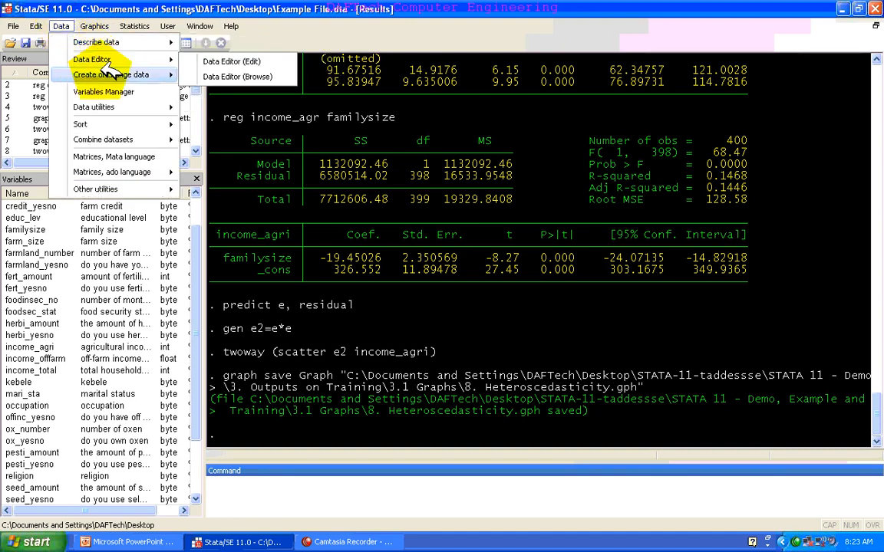
{"action": "mouse_move", "coordinate": [111, 81]}
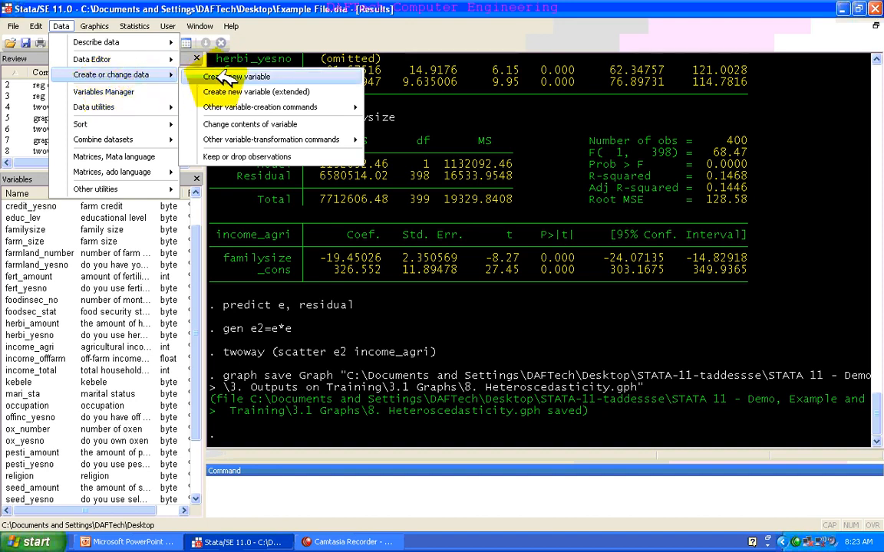
{"action": "left_click", "coordinate": [215, 66]}
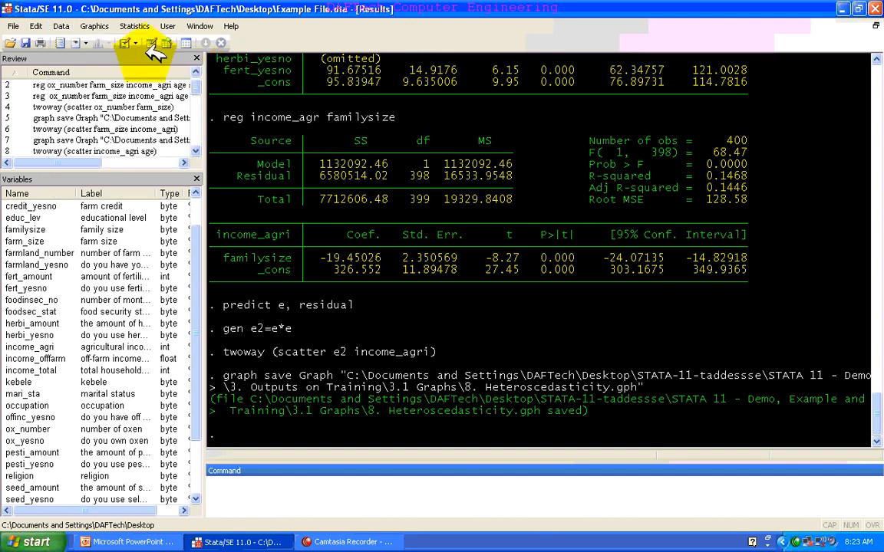
{"action": "left_click", "coordinate": [61, 26]}
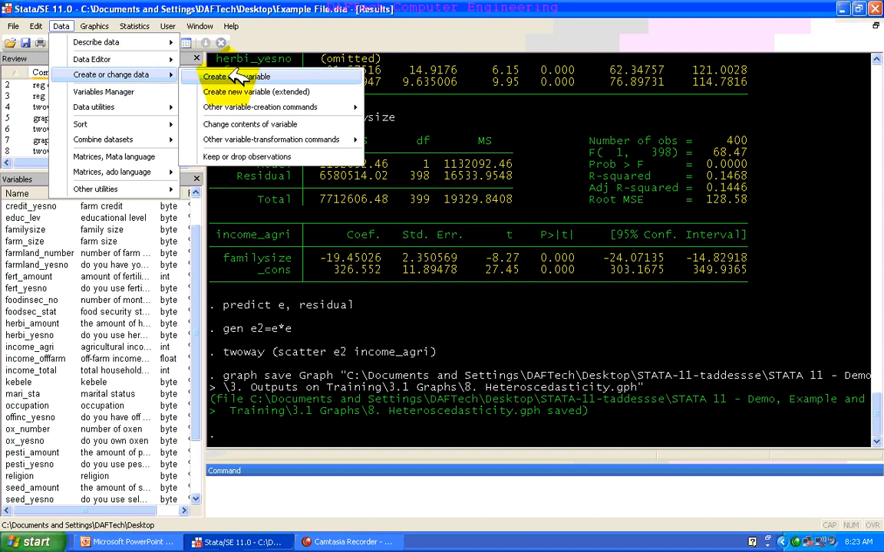
{"action": "left_click", "coordinate": [232, 72]}
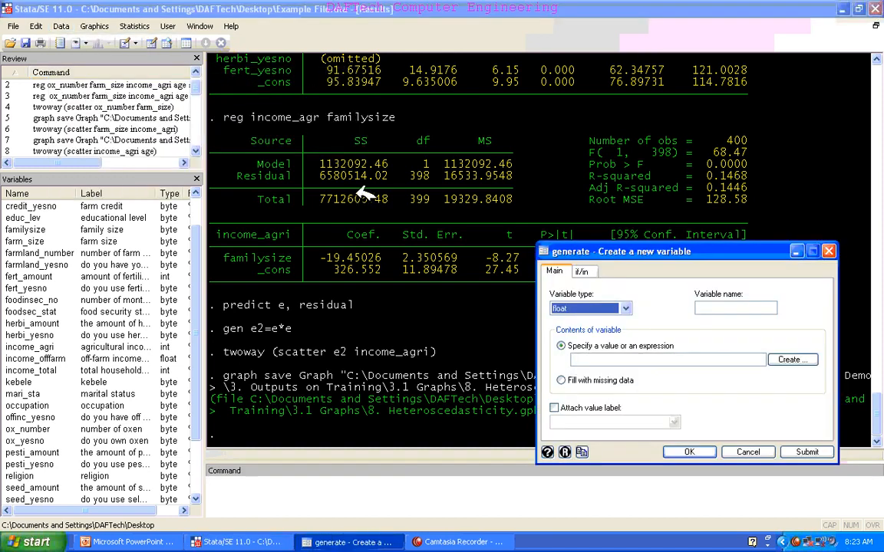
{"action": "left_click_drag", "start_coordinate": [650, 259], "coordinate": [480, 199]}
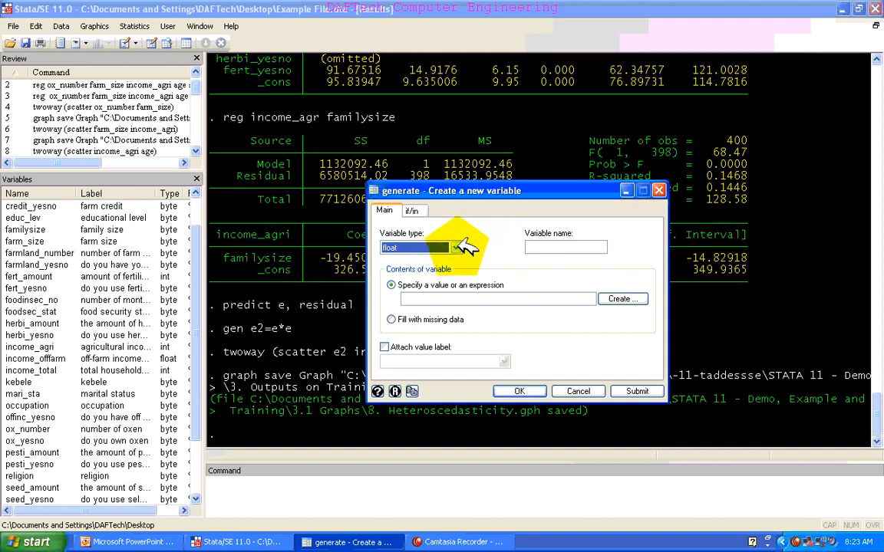
{"action": "left_click", "coordinate": [583, 239]}
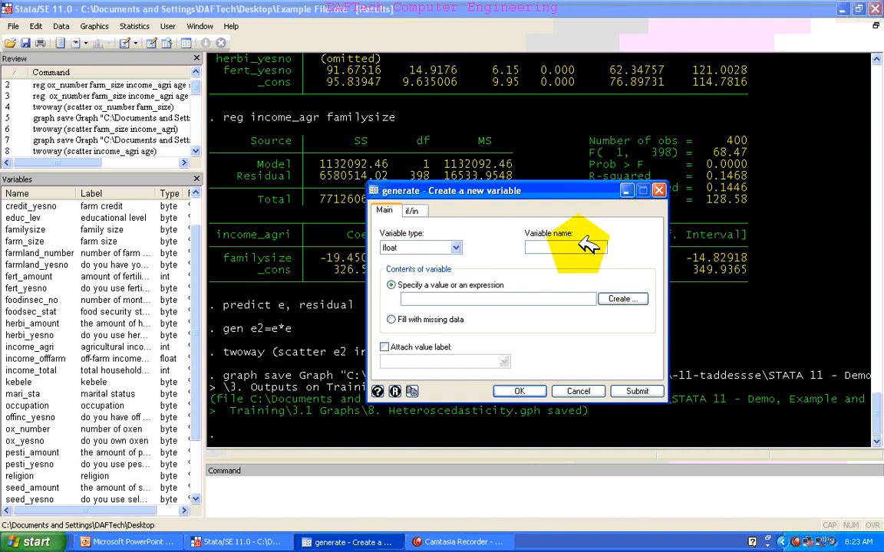
{"action": "type", "text": "ln"}
{"action": "type", "text": "+e2"}
{"action": "key", "text": "Left"}
{"action": "key", "text": "Left"}
{"action": "key", "text": "BackSpace"}
{"action": "type", "text": "_"}
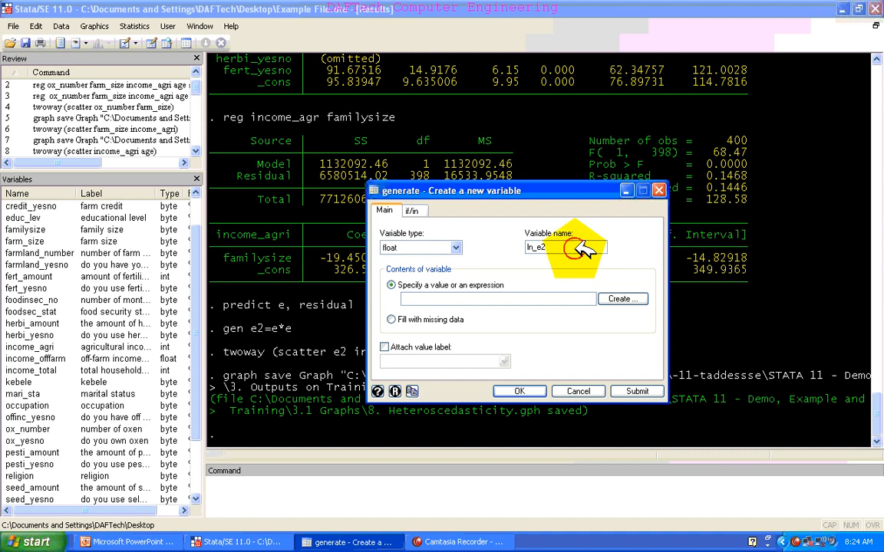
Build the variable's expression by inserting the mathematical function ln() in the Expression builder.
{"action": "left_click", "coordinate": [615, 299]}
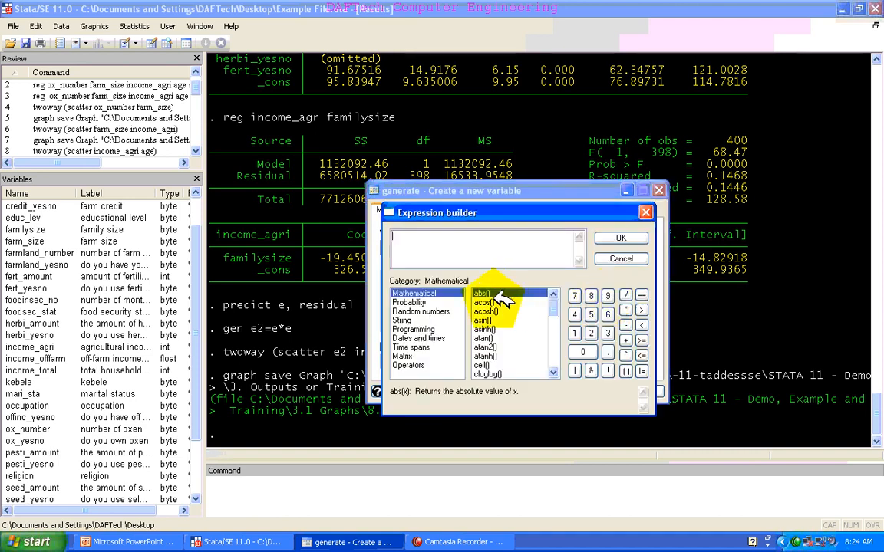
{"action": "left_click", "coordinate": [552, 371]}
{"action": "left_click", "coordinate": [552, 371]}
{"action": "left_click", "coordinate": [552, 371]}
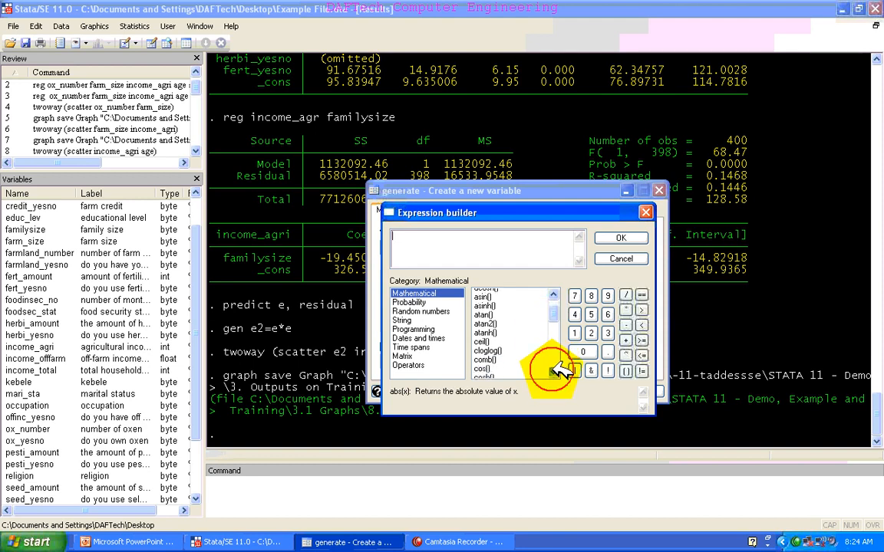
{"action": "left_click", "coordinate": [552, 371]}
{"action": "left_click", "coordinate": [553, 372]}
{"action": "left_click", "coordinate": [552, 371]}
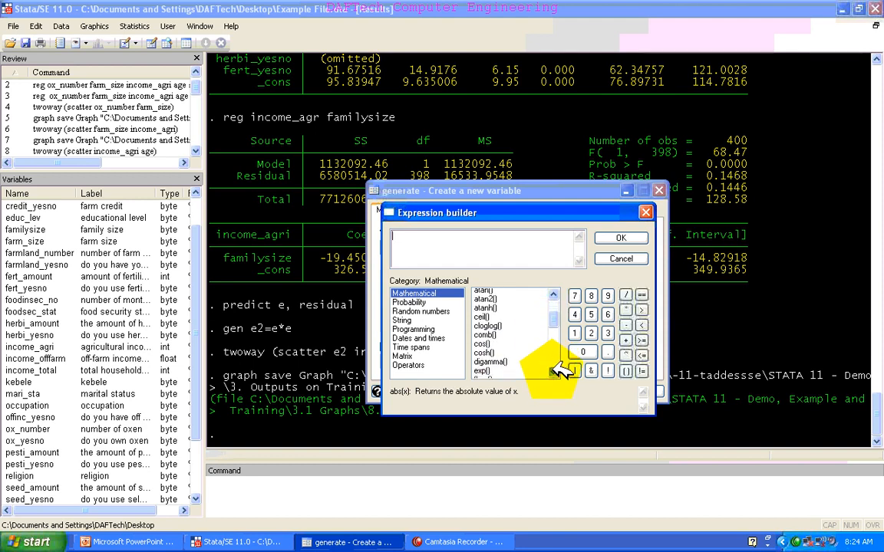
{"action": "left_click", "coordinate": [552, 372]}
{"action": "left_click", "coordinate": [552, 371]}
{"action": "left_click", "coordinate": [553, 371]}
{"action": "left_click", "coordinate": [553, 371]}
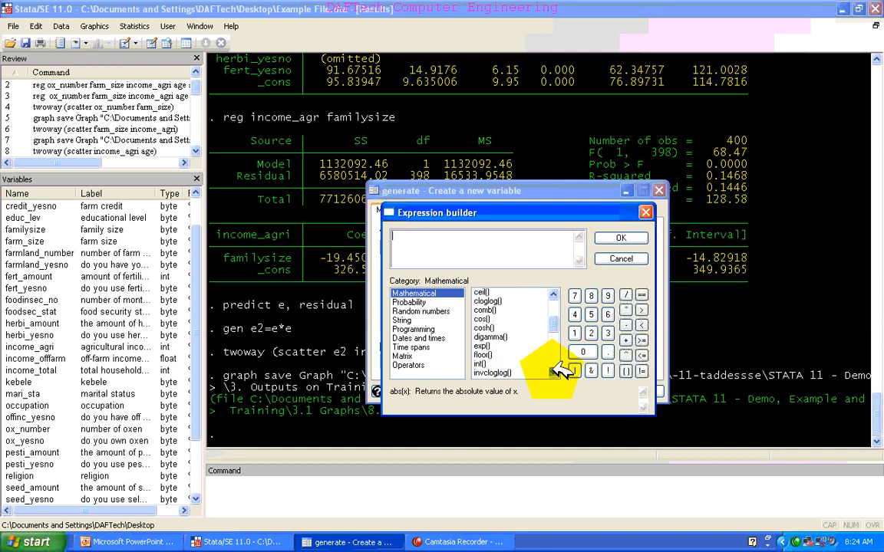
{"action": "left_click", "coordinate": [552, 372]}
{"action": "left_click", "coordinate": [552, 372]}
{"action": "left_click", "coordinate": [552, 371]}
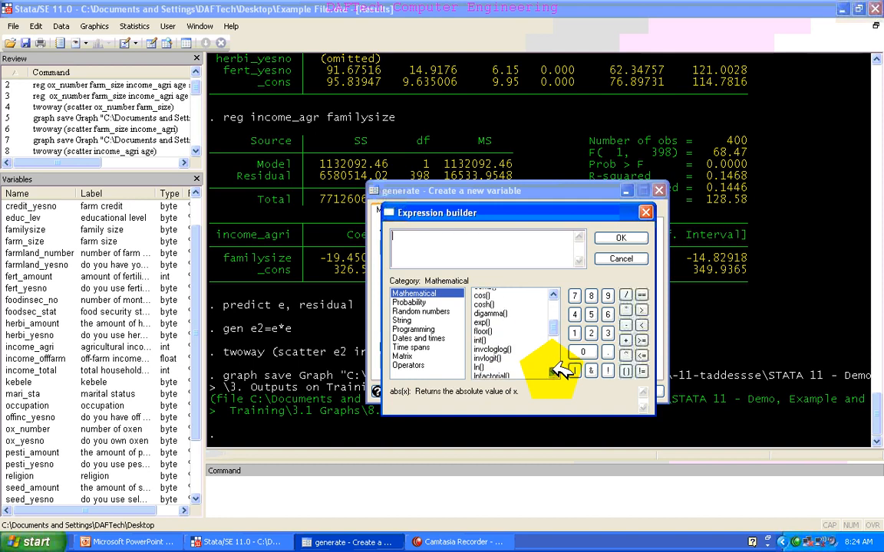
{"action": "left_click", "coordinate": [552, 371]}
{"action": "left_click", "coordinate": [553, 371]}
{"action": "left_click", "coordinate": [552, 371]}
{"action": "left_click", "coordinate": [553, 372]}
{"action": "left_click", "coordinate": [553, 371]}
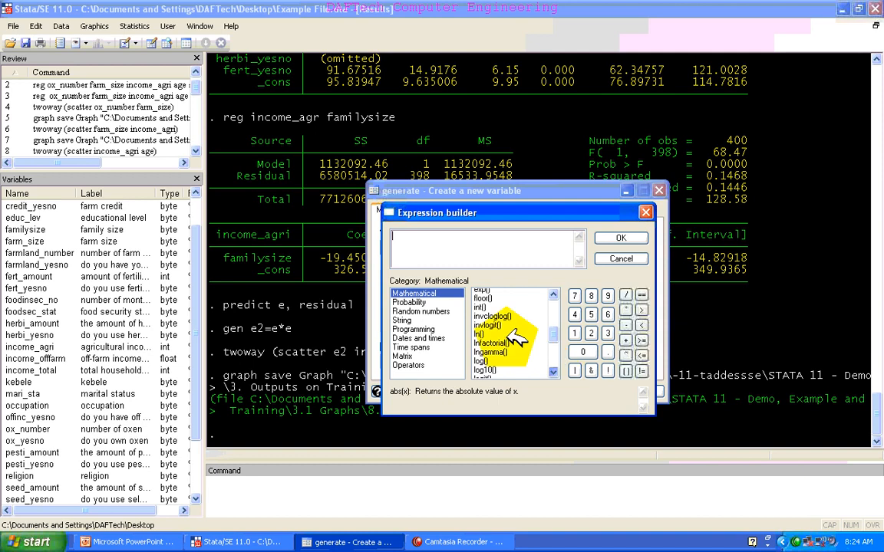
{"action": "scroll", "coordinate": [491, 321], "scroll_direction": "down", "scroll_amount": 6}
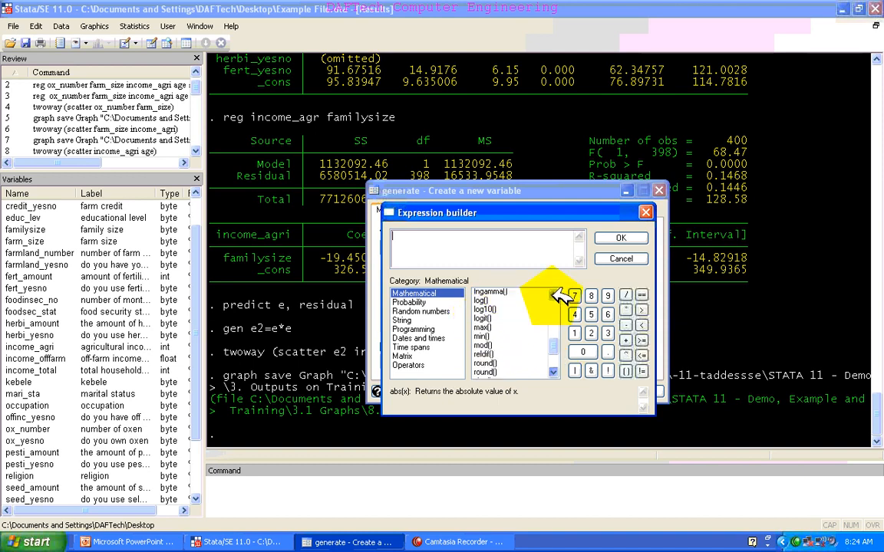
{"action": "scroll", "coordinate": [560, 297], "scroll_direction": "down", "scroll_amount": 1}
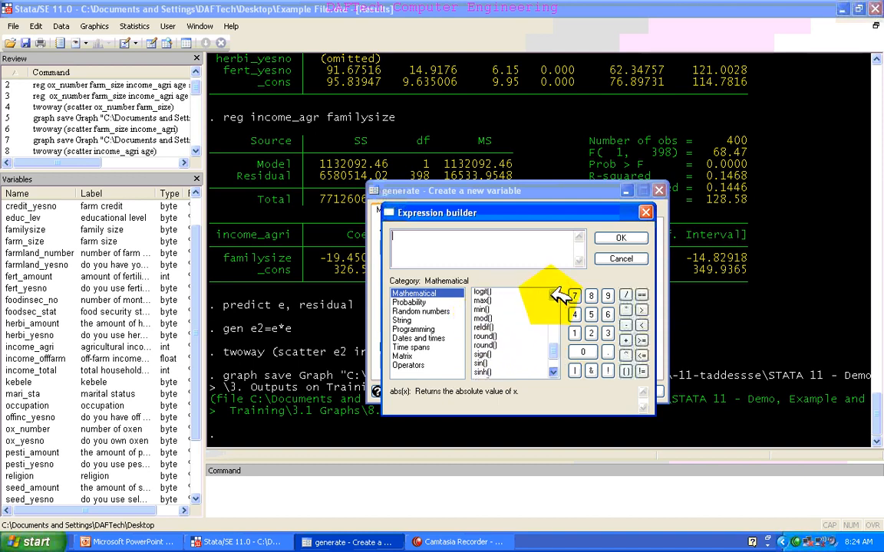
{"action": "scroll", "coordinate": [560, 297], "scroll_direction": "down", "scroll_amount": 2}
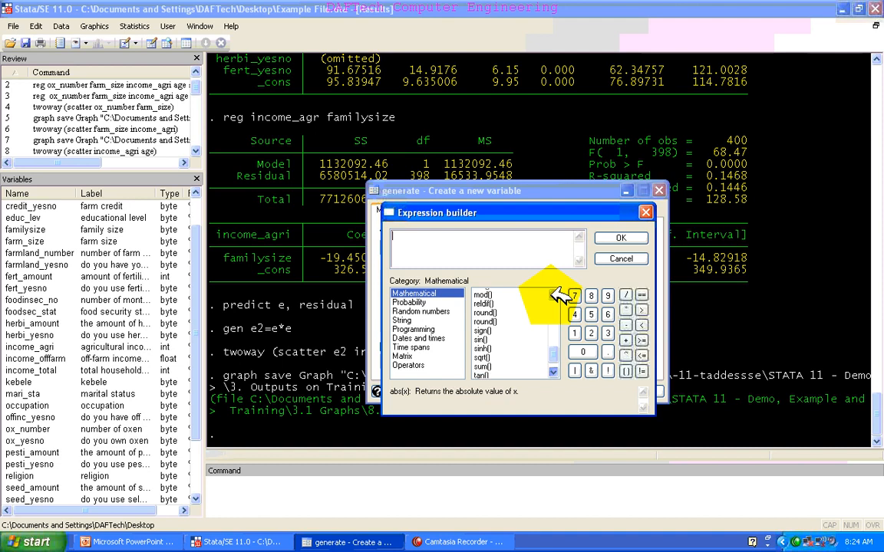
{"action": "scroll", "coordinate": [560, 296], "scroll_direction": "down", "scroll_amount": 1}
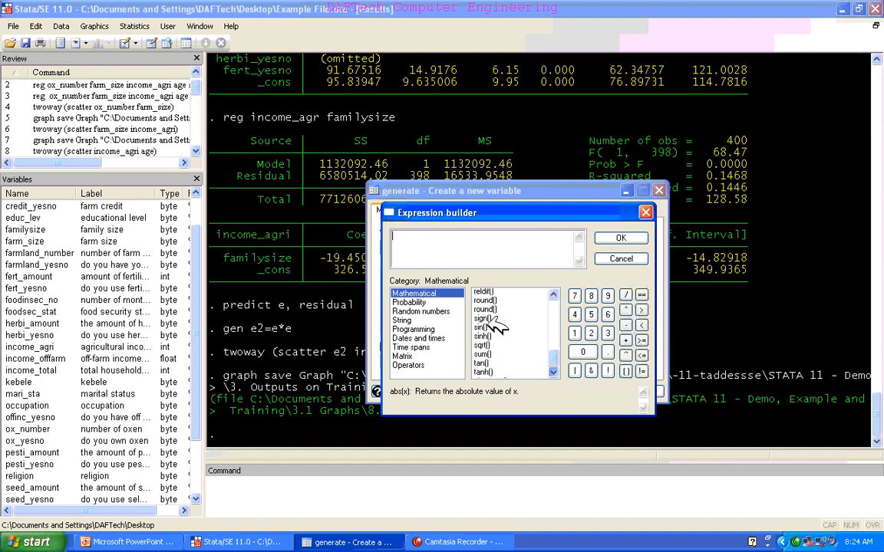
{"action": "left_click", "coordinate": [556, 295]}
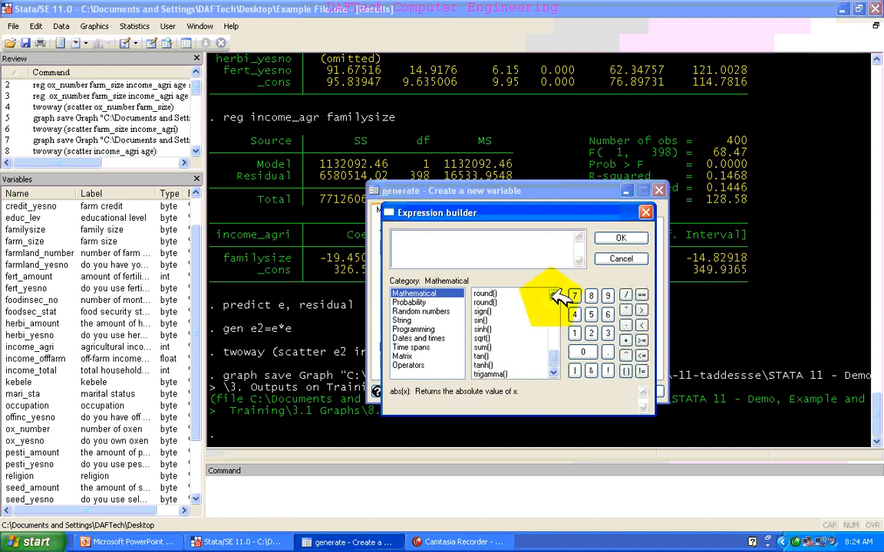
{"action": "left_click", "coordinate": [557, 294]}
{"action": "left_click", "coordinate": [557, 294]}
{"action": "left_click", "coordinate": [556, 295]}
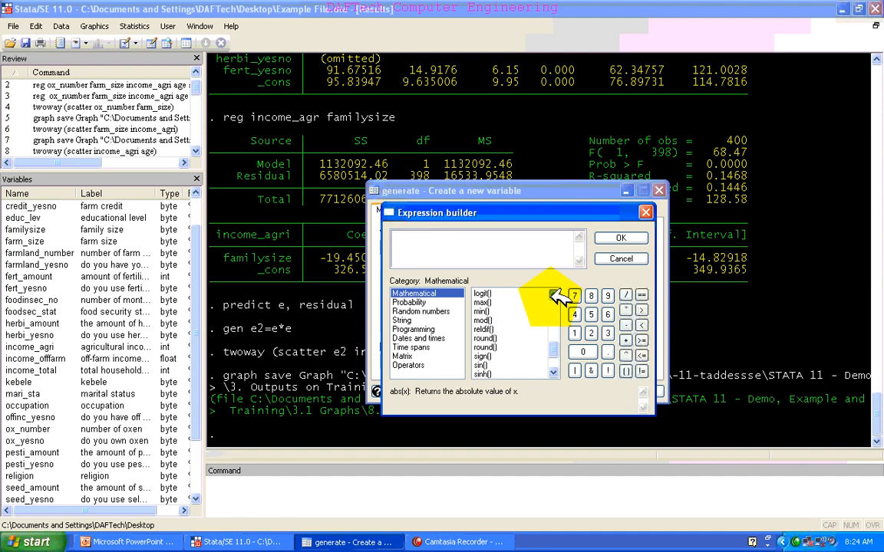
{"action": "left_click", "coordinate": [556, 295]}
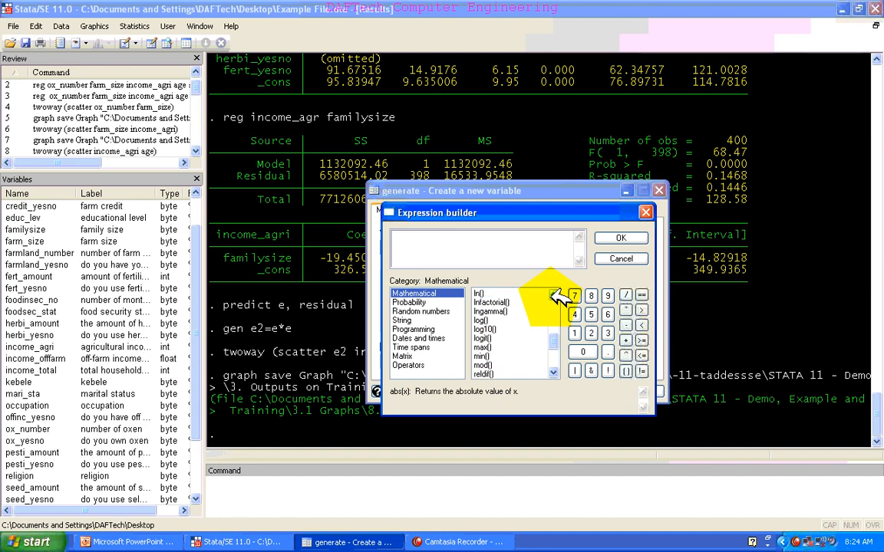
{"action": "left_click", "coordinate": [484, 293]}
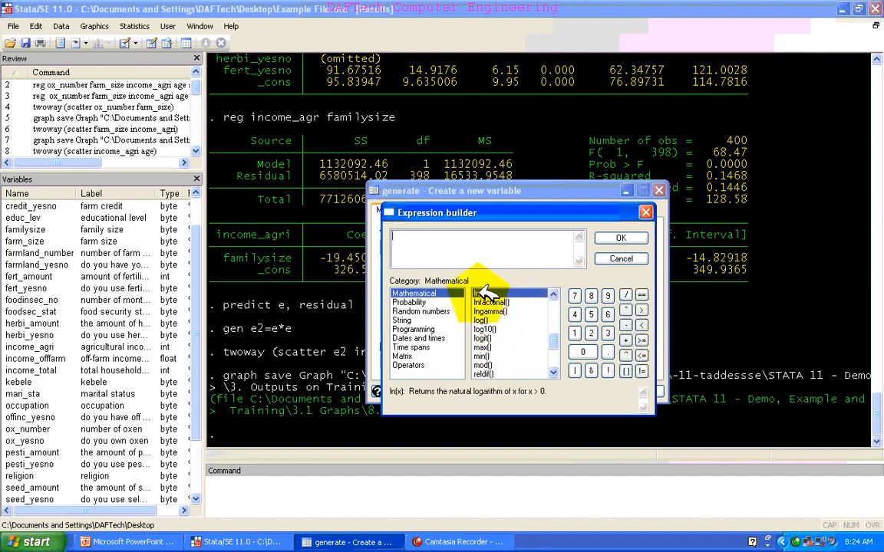
{"action": "double_click", "coordinate": [485, 293]}
Replace the ln function's placeholder argument with e2 and accept the expression ln(e2).
{"action": "left_click", "coordinate": [408, 237]}
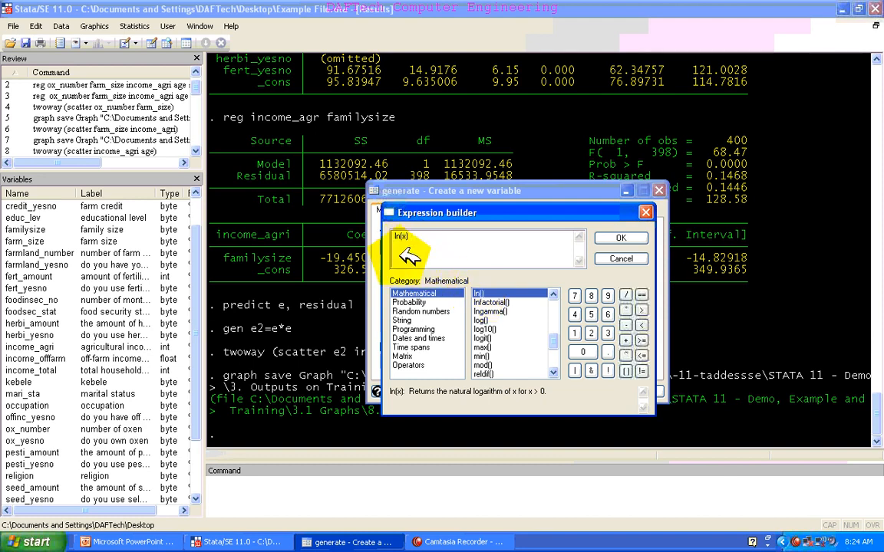
{"action": "key", "text": "BackSpace"}
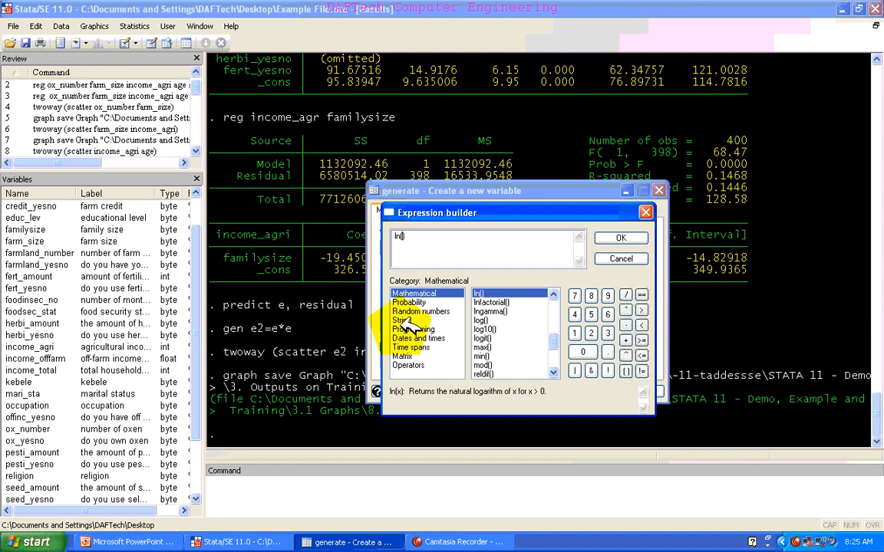
{"action": "type", "text": "e"}
{"action": "type", "text": "_2"}
{"action": "key", "text": "Left"}
{"action": "key", "text": "BackSpace"}
{"action": "key", "text": "Right"}
{"action": "key", "text": "Right"}
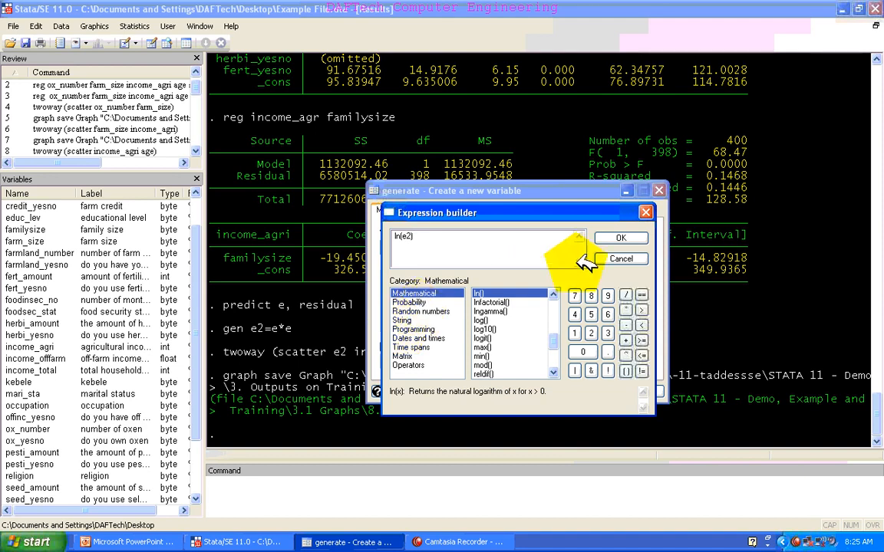
{"action": "left_click", "coordinate": [618, 239]}
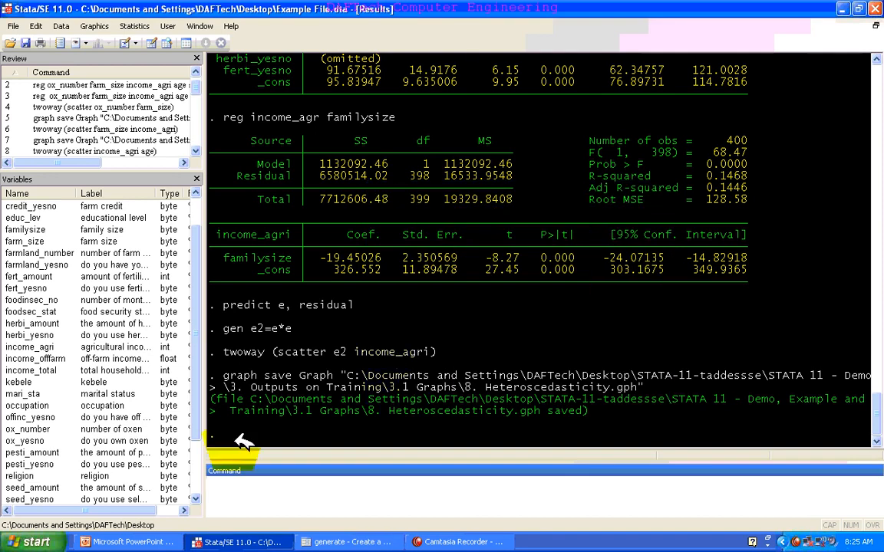
Check the existing variables and past commands, and create ln_e2 from the pending variable definition.
{"action": "scroll", "coordinate": [181, 385], "scroll_direction": "down", "scroll_amount": 3}
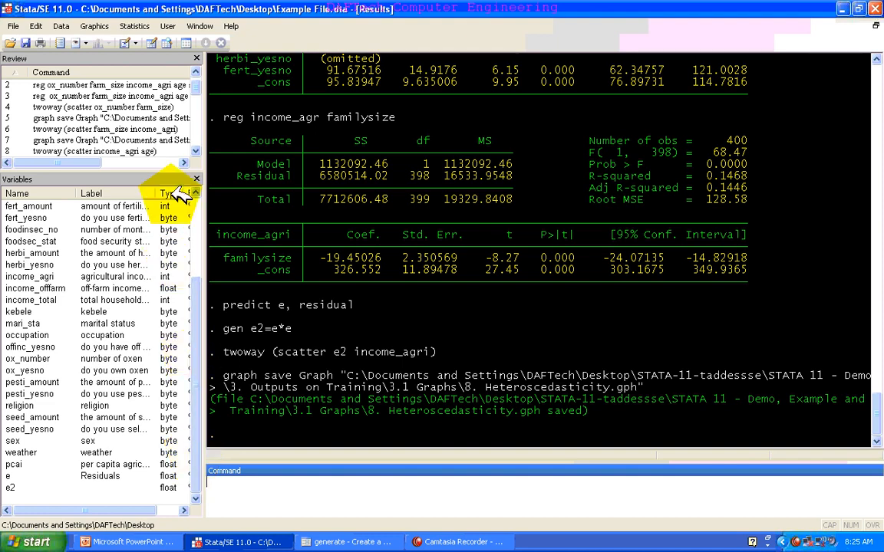
{"action": "scroll", "coordinate": [198, 142], "scroll_direction": "down", "scroll_amount": 7}
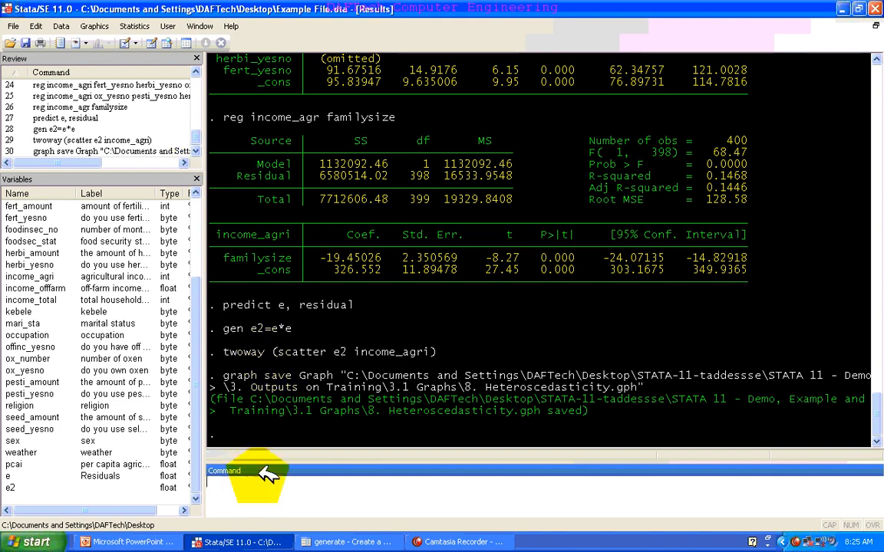
{"action": "left_click", "coordinate": [335, 537]}
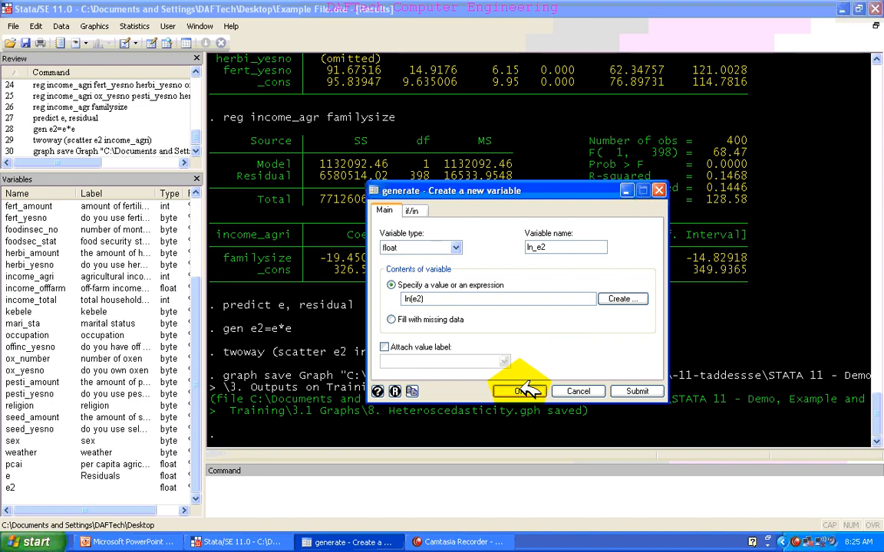
{"action": "left_click", "coordinate": [533, 392]}
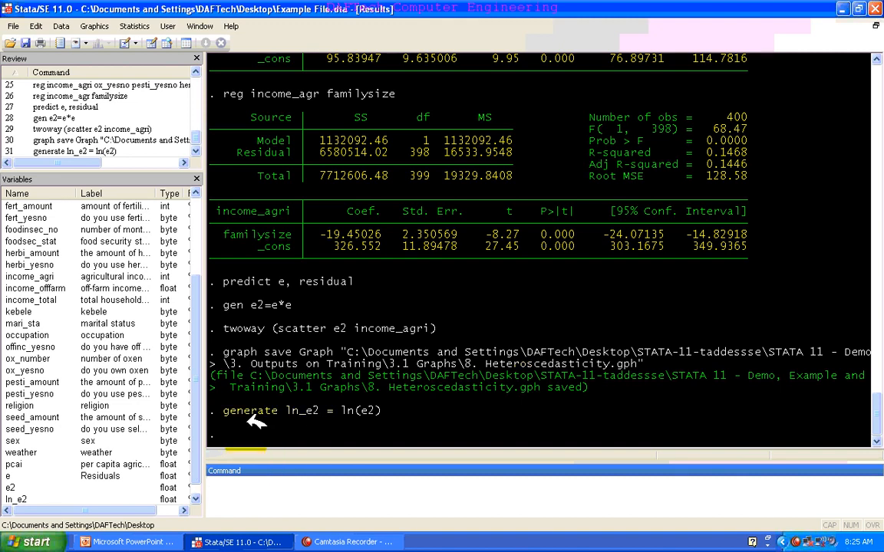
Try to generate the log of family size by running gen ln_familysize=ln(familtysize).
{"action": "left_click", "coordinate": [253, 482]}
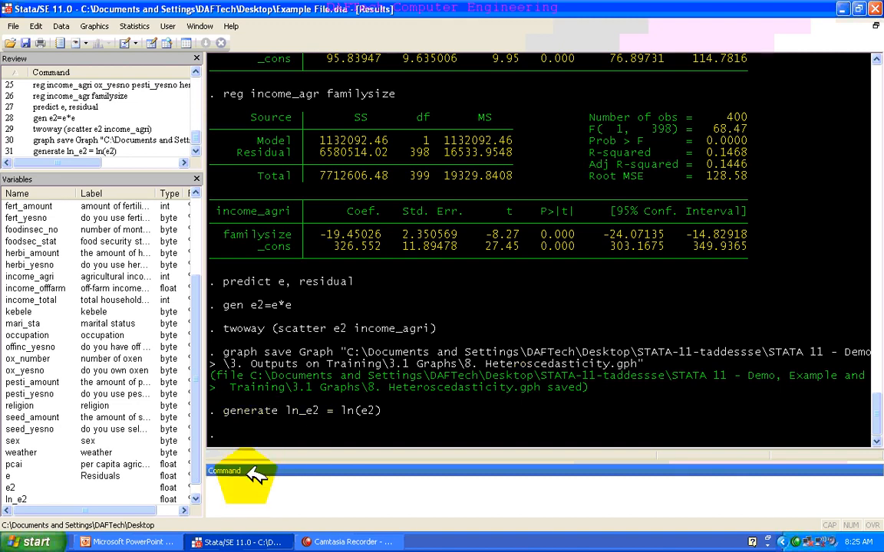
{"action": "type", "text": "gen"}
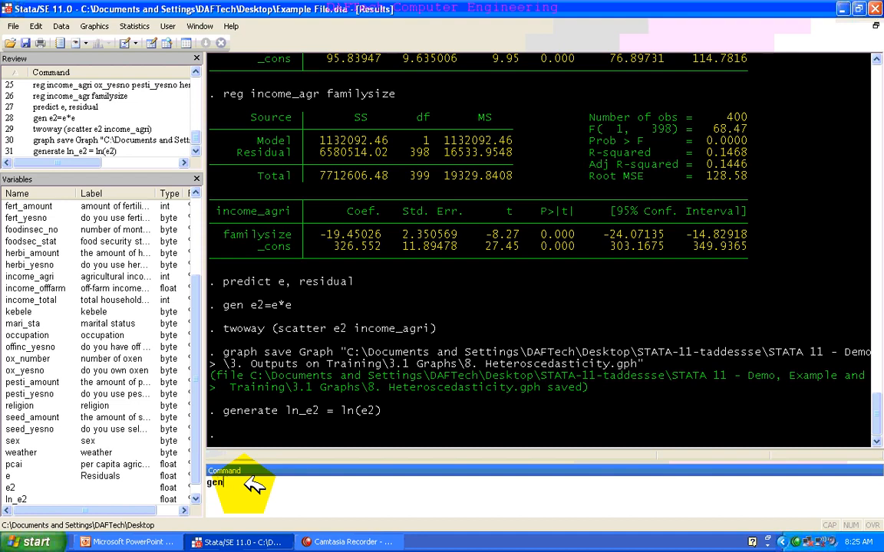
{"action": "key", "text": "BackSpace"}
{"action": "key", "text": "BackSpace"}
{"action": "type", "text": "gen ln_"}
{"action": "type", "text": "familysize=ln(familtysize"}
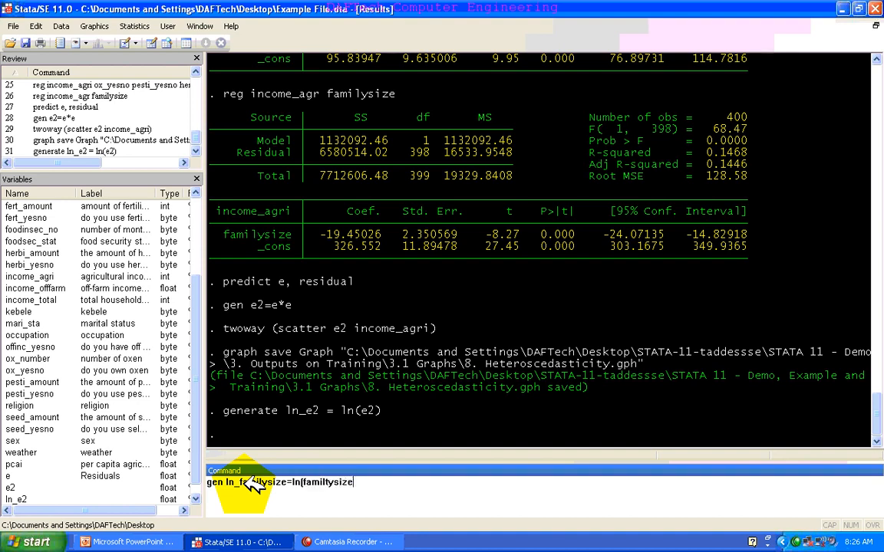
{"action": "type", "text": ")"}
{"action": "key", "text": "Return"}
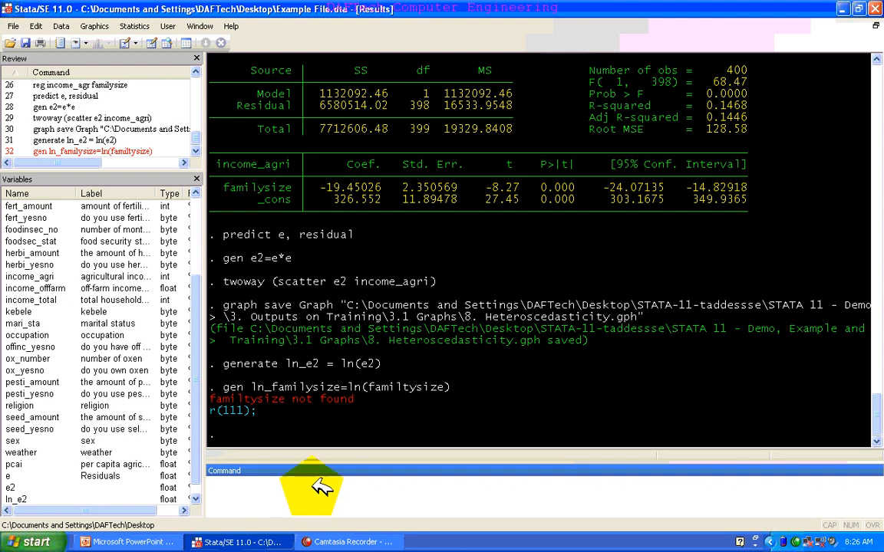
Correct the misspelled variable in the failed command and generate ln_familysize as the natural log of familysize.
{"action": "left_click", "coordinate": [89, 150]}
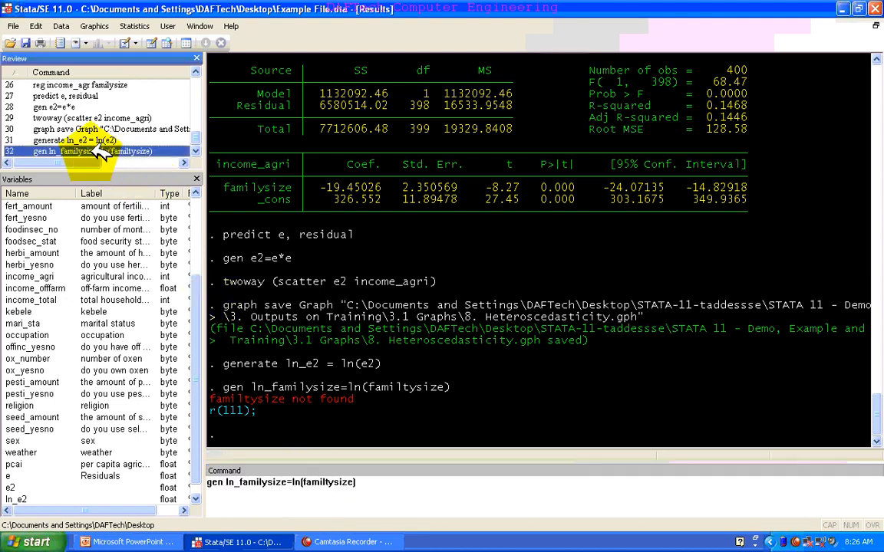
{"action": "left_click", "coordinate": [360, 482]}
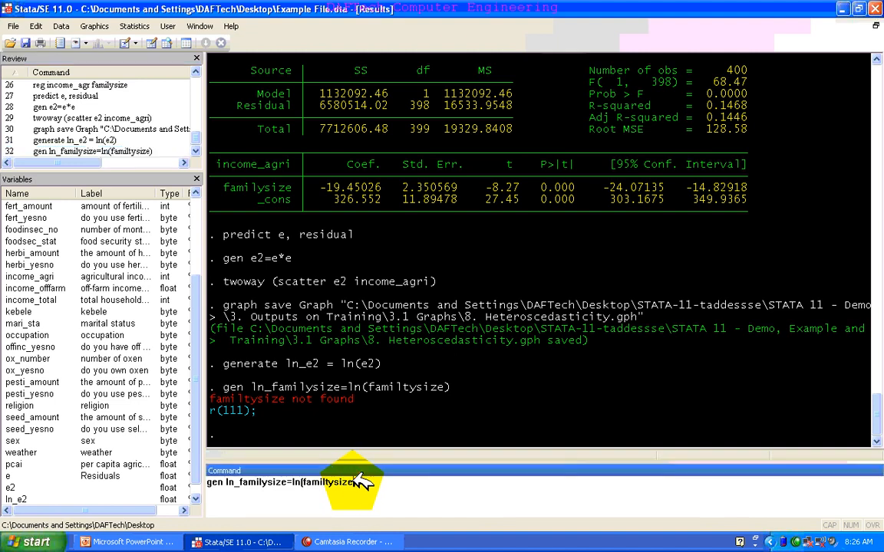
{"action": "key", "text": "BackSpace"}
{"action": "key", "text": "BackSpace"}
{"action": "key", "text": "BackSpace"}
{"action": "key", "text": "BackSpace"}
{"action": "key", "text": "BackSpace"}
{"action": "key", "text": "BackSpace"}
{"action": "key", "text": "BackSpace"}
{"action": "key", "text": "BackSpace"}
{"action": "key", "text": "BackSpace"}
{"action": "key", "text": "BackSpace"}
{"action": "key", "text": "BackSpace"}
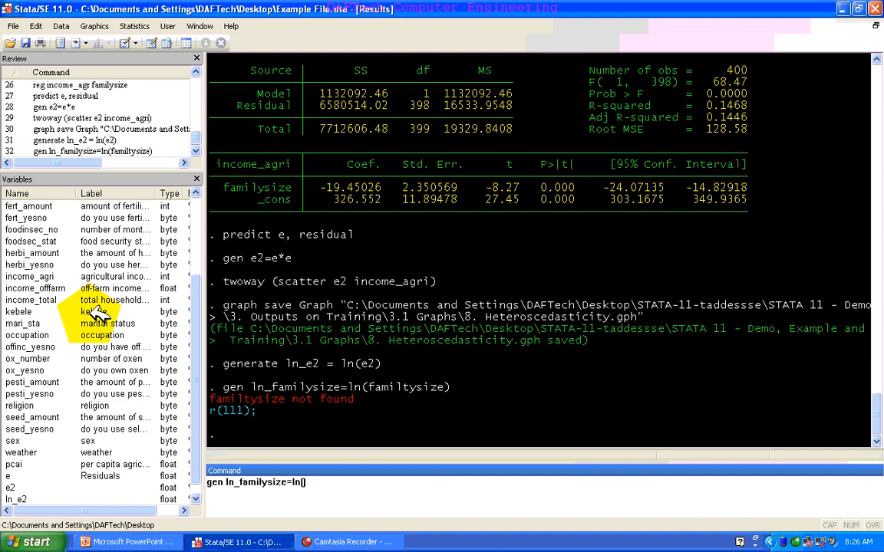
{"action": "scroll", "coordinate": [198, 190], "scroll_direction": "up", "scroll_amount": 3}
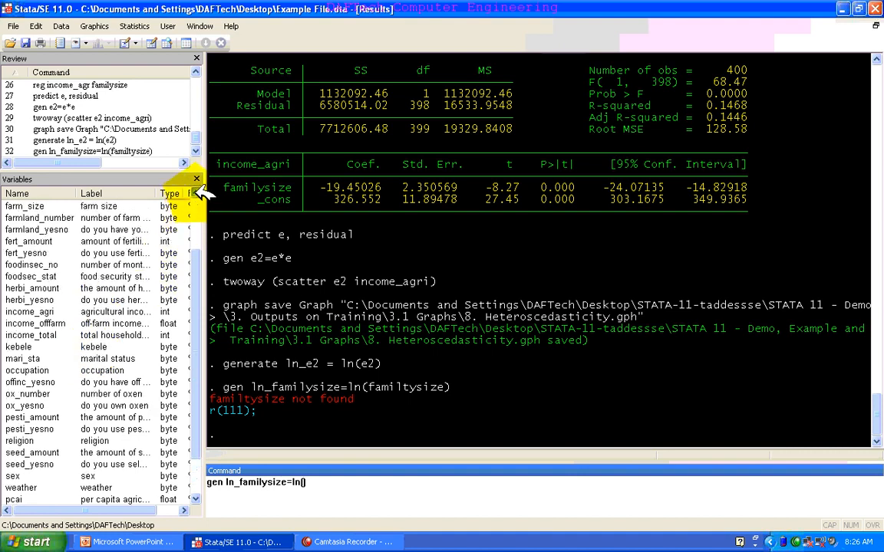
{"action": "scroll", "coordinate": [201, 192], "scroll_direction": "up", "scroll_amount": 1}
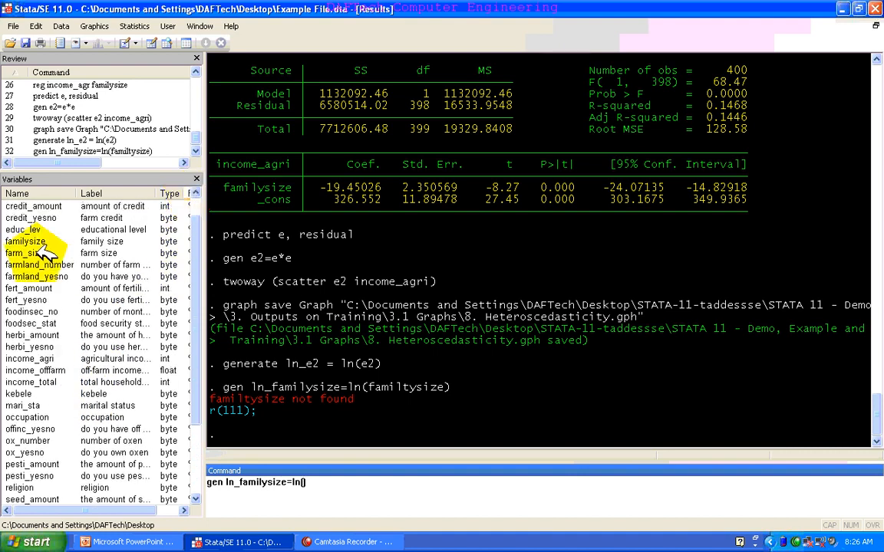
{"action": "left_click", "coordinate": [35, 243]}
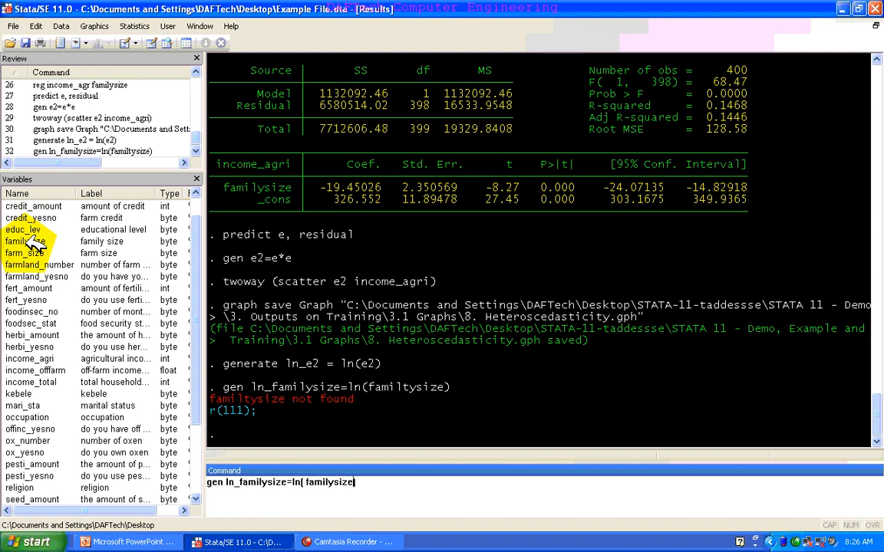
{"action": "type", "text": ")"}
{"action": "key", "text": "Return"}
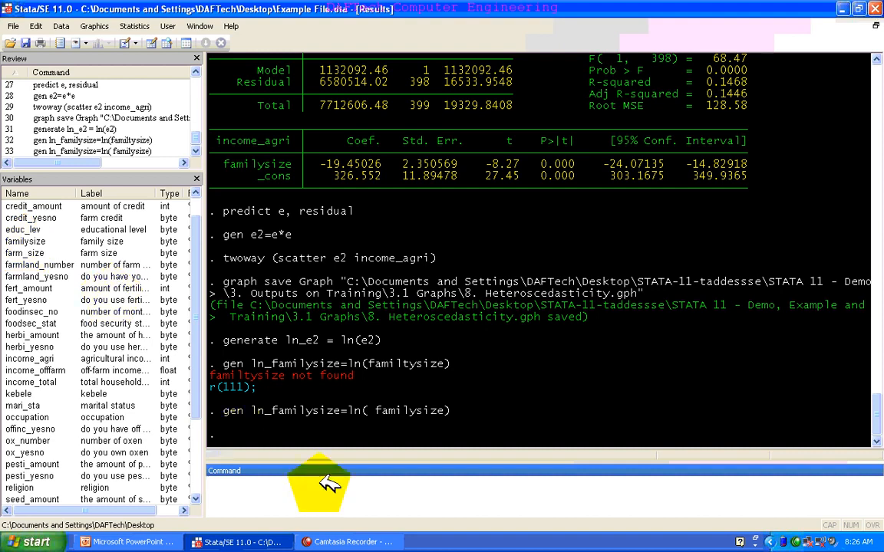
Regress ln_e2 on ln_familysize, and switch to PowerPoint to consult the heteroscedasticity detection slide.
{"action": "type", "text": "reg"}
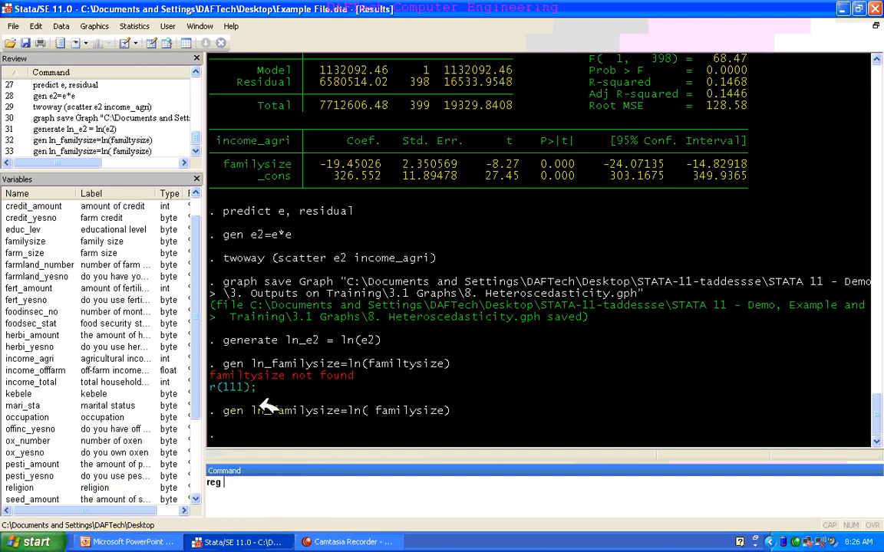
{"action": "scroll", "coordinate": [173, 460], "scroll_direction": "down", "scroll_amount": 3}
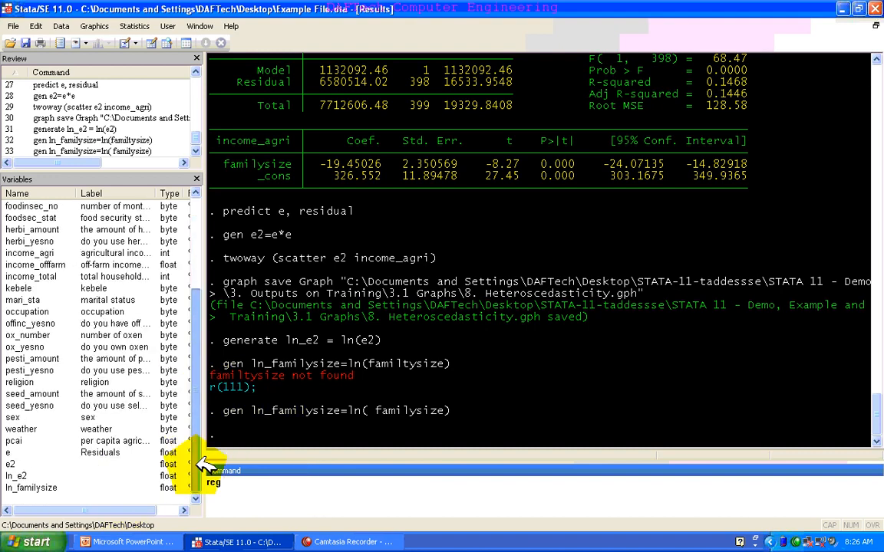
{"action": "left_click", "coordinate": [23, 477]}
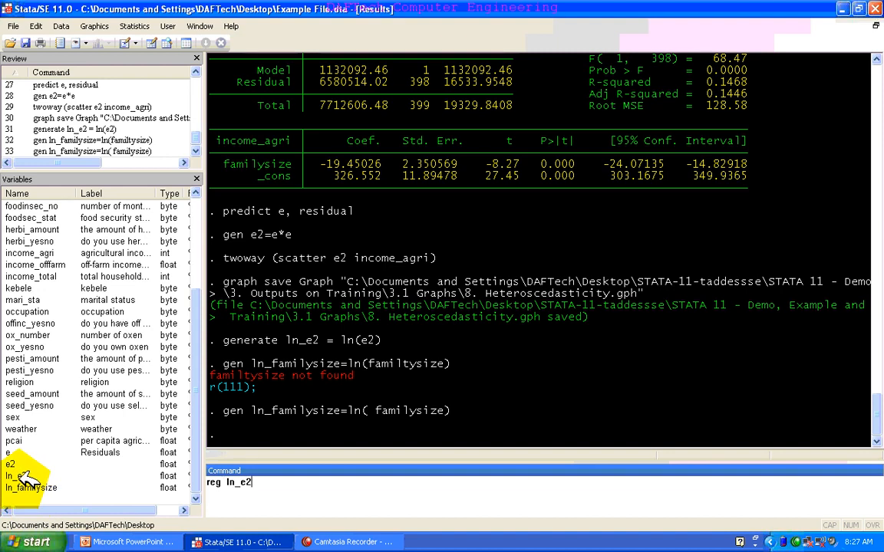
{"action": "left_click", "coordinate": [29, 487]}
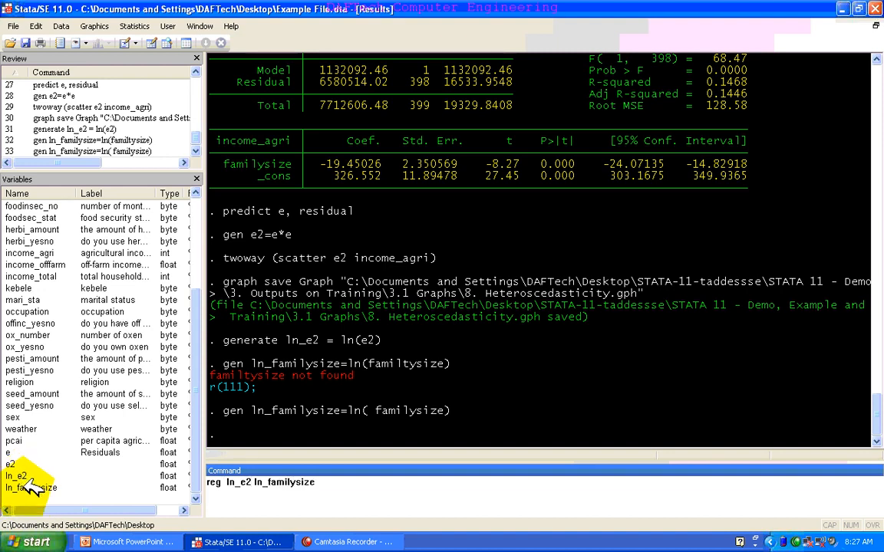
{"action": "key", "text": "Return"}
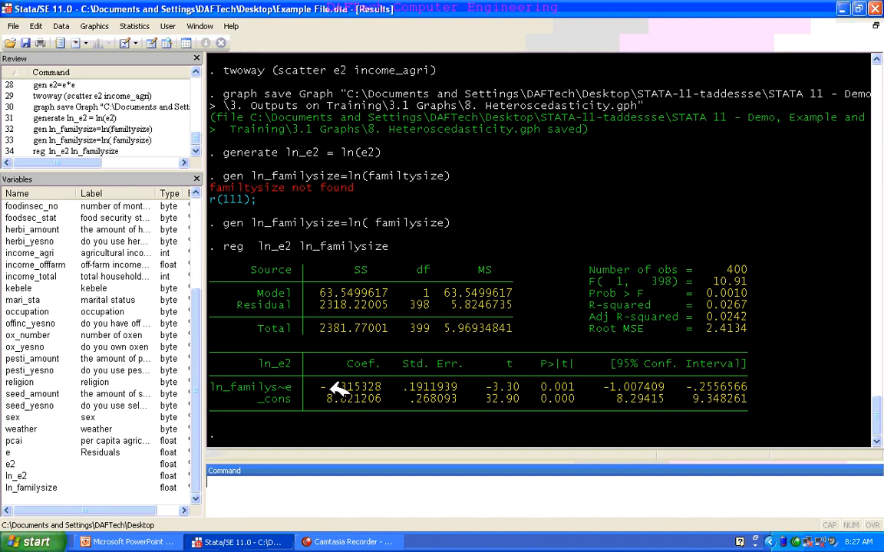
{"action": "left_click", "coordinate": [136, 543]}
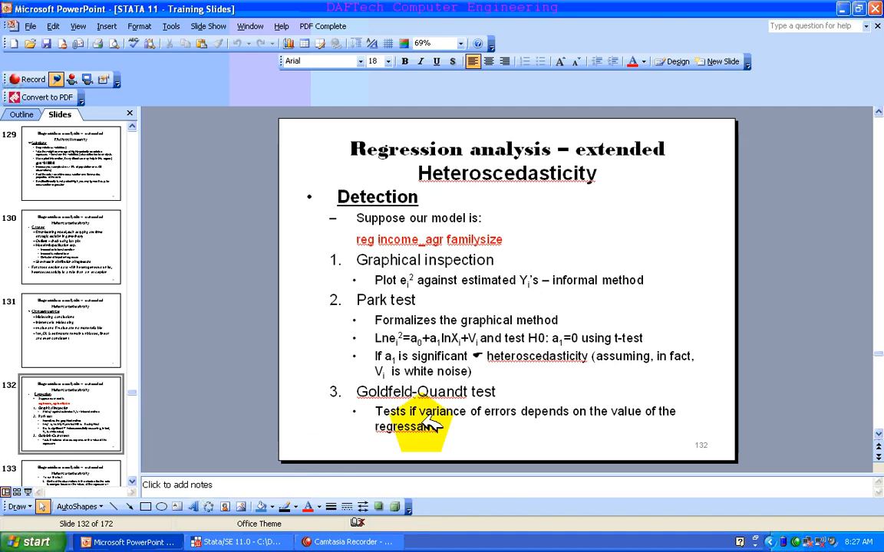
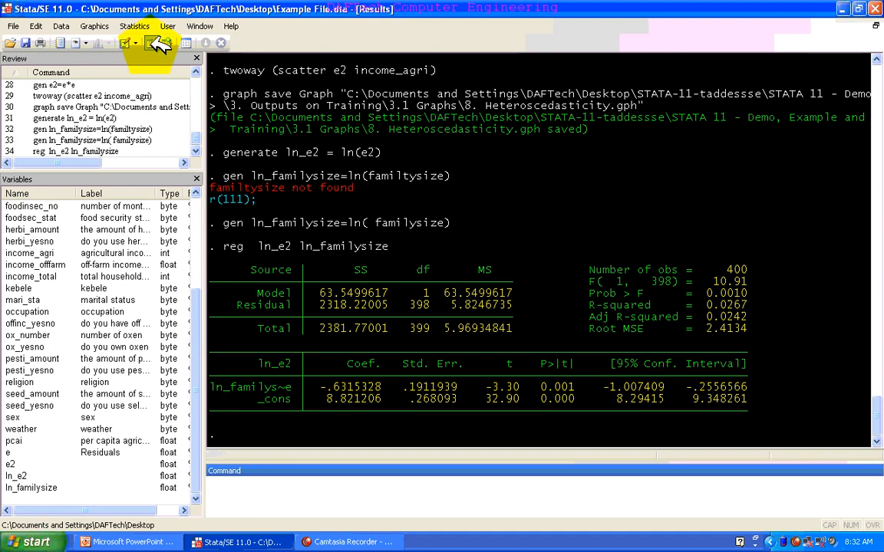
Examine the last observation across its variables back to the id column in Stata's Data Editor, and close the editor.
{"action": "left_click", "coordinate": [156, 43]}
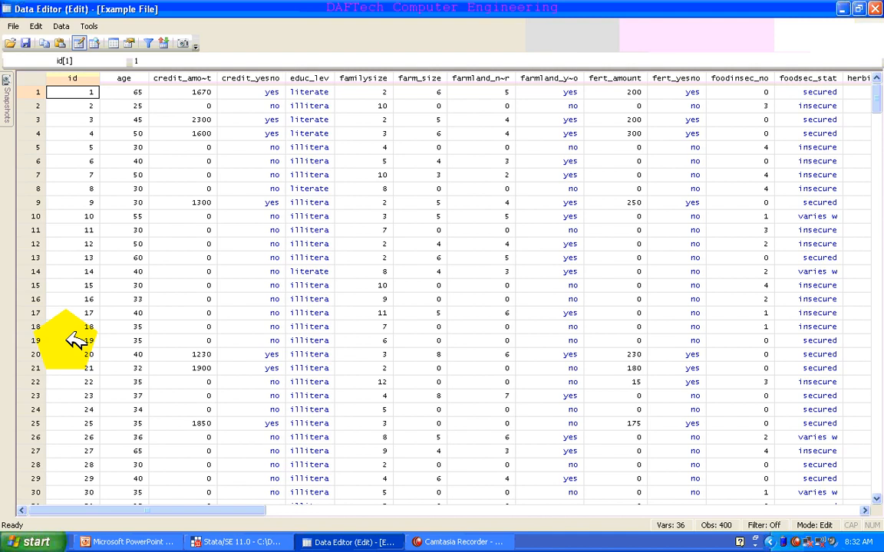
{"action": "key", "text": "ctrl+End"}
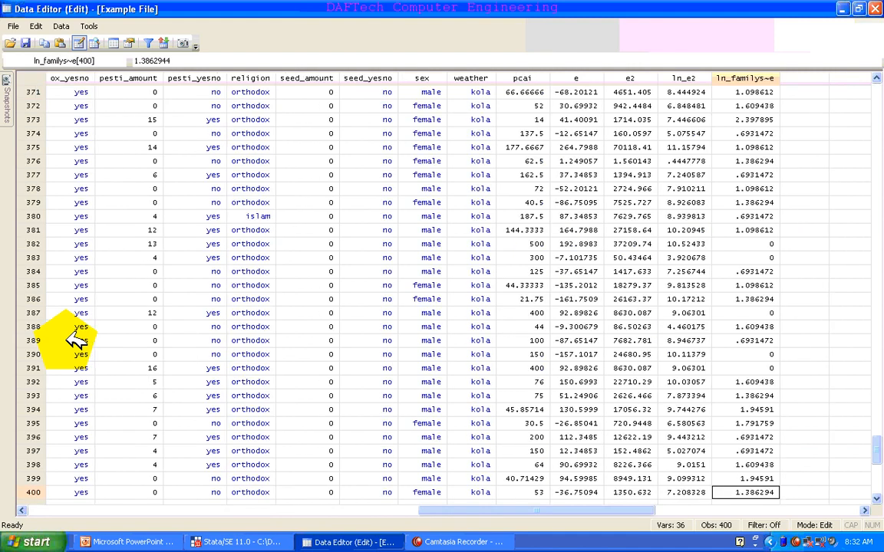
{"action": "key", "text": "Left"}
{"action": "key", "text": "Left"}
{"action": "key", "text": "Left"}
{"action": "key", "text": "Left"}
{"action": "key", "text": "Left"}
{"action": "key", "text": "Left"}
{"action": "key", "text": "Left"}
{"action": "key", "text": "Left"}
{"action": "key", "text": "Left"}
{"action": "key", "text": "Left"}
{"action": "key", "text": "Left"}
{"action": "key", "text": "Left"}
{"action": "key", "text": "Left"}
{"action": "key", "text": "Left"}
{"action": "key", "text": "Left"}
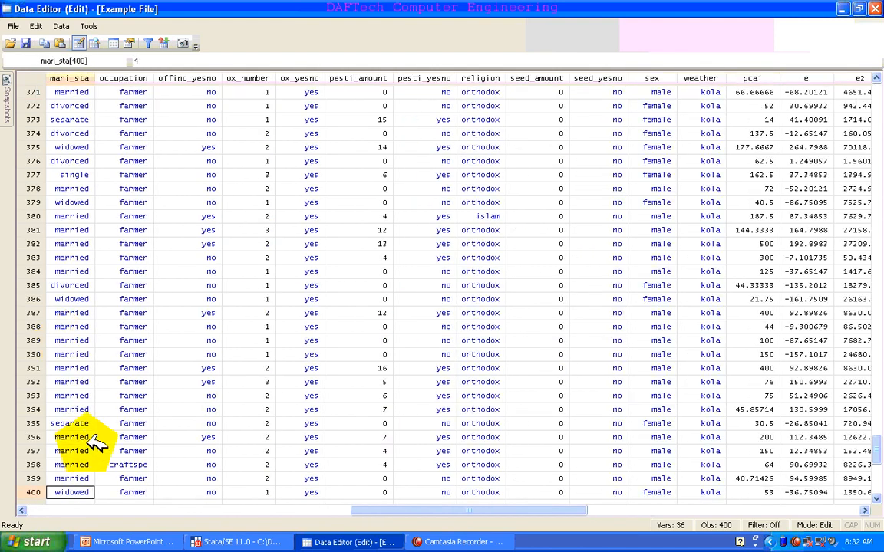
{"action": "left_click", "coordinate": [67, 491]}
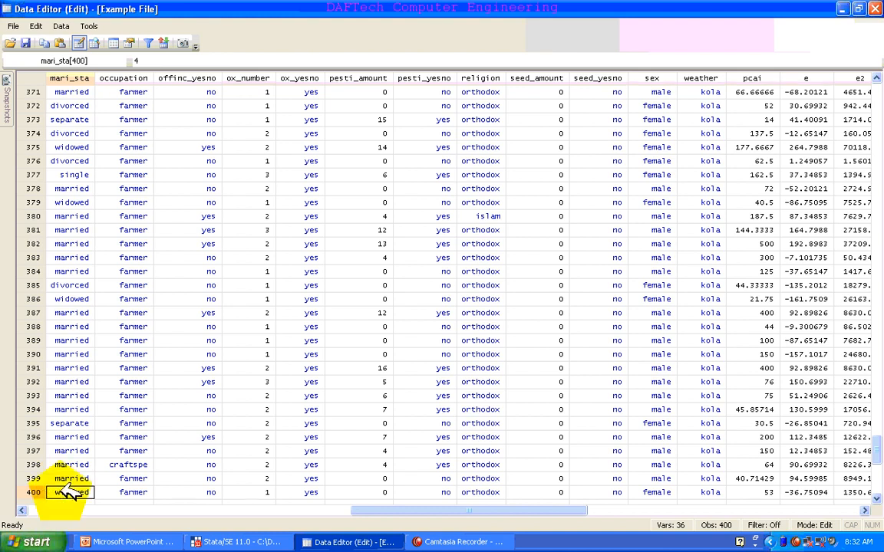
{"action": "key", "text": "Left"}
{"action": "key", "text": "Left"}
{"action": "key", "text": "Left"}
{"action": "key", "text": "Left"}
{"action": "key", "text": "Left"}
{"action": "key", "text": "Left"}
{"action": "key", "text": "Left"}
{"action": "key", "text": "Left"}
{"action": "key", "text": "Left"}
{"action": "key", "text": "Left"}
{"action": "key", "text": "Left"}
{"action": "key", "text": "Left"}
{"action": "key", "text": "Left"}
{"action": "key", "text": "Left"}
{"action": "key", "text": "Left"}
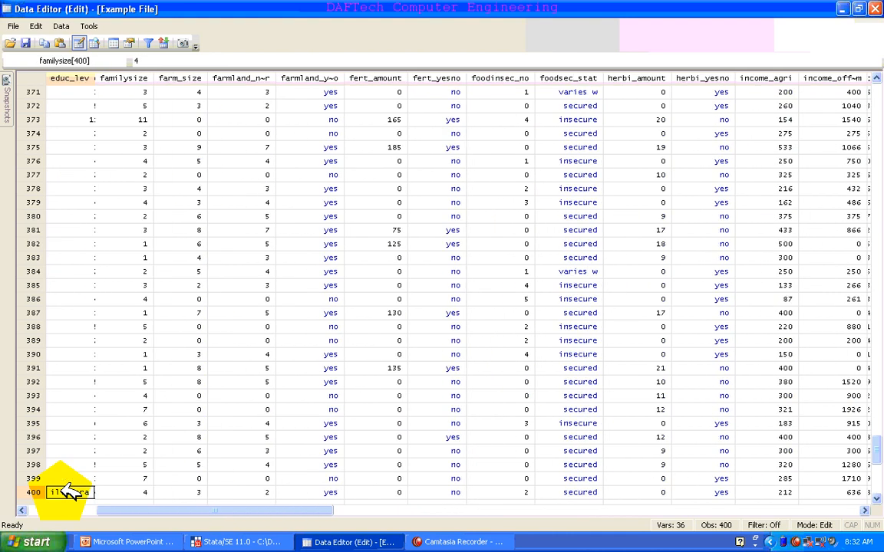
{"action": "key", "text": "Left"}
{"action": "key", "text": "Left"}
{"action": "key", "text": "Left"}
{"action": "key", "text": "Left"}
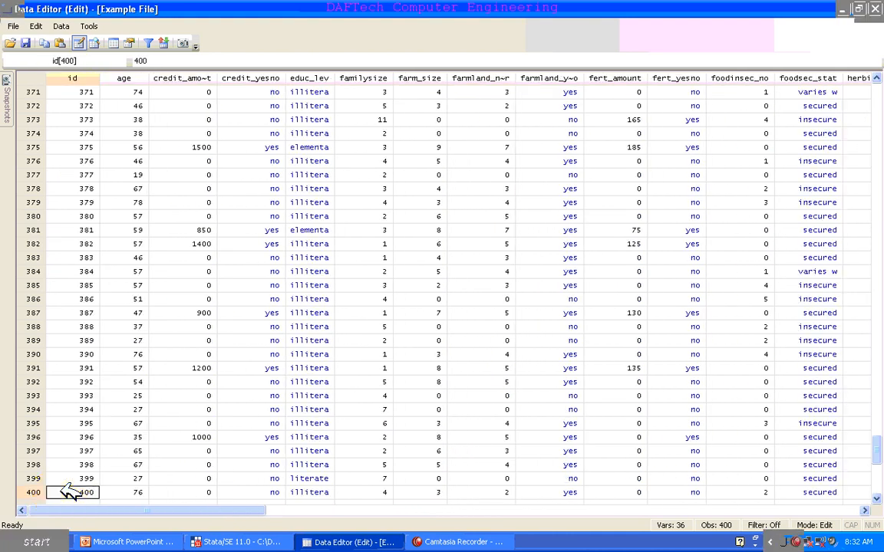
{"action": "left_click", "coordinate": [65, 497]}
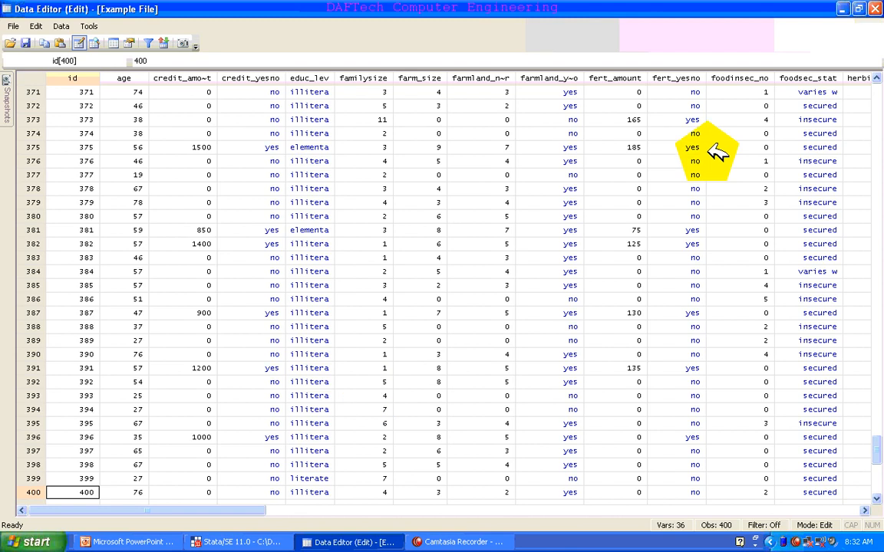
{"action": "left_click", "coordinate": [874, 9]}
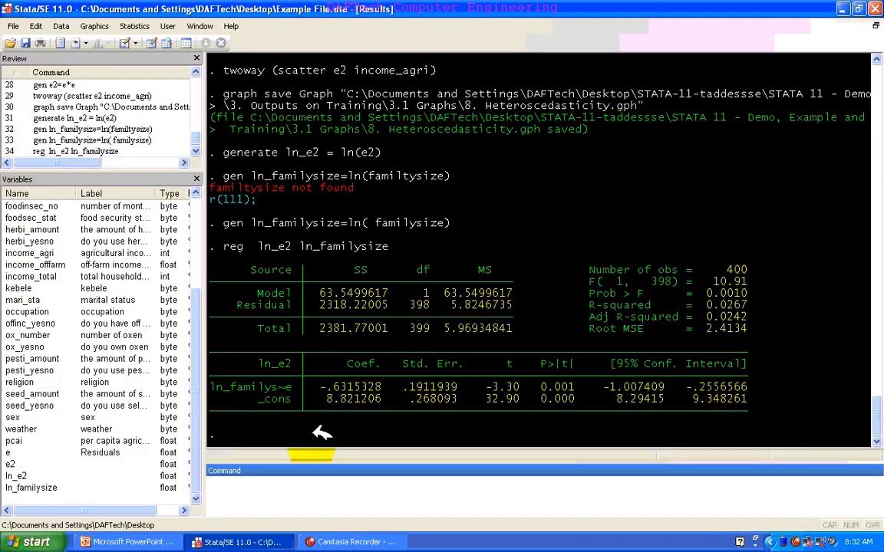
{"action": "left_click", "coordinate": [288, 488]}
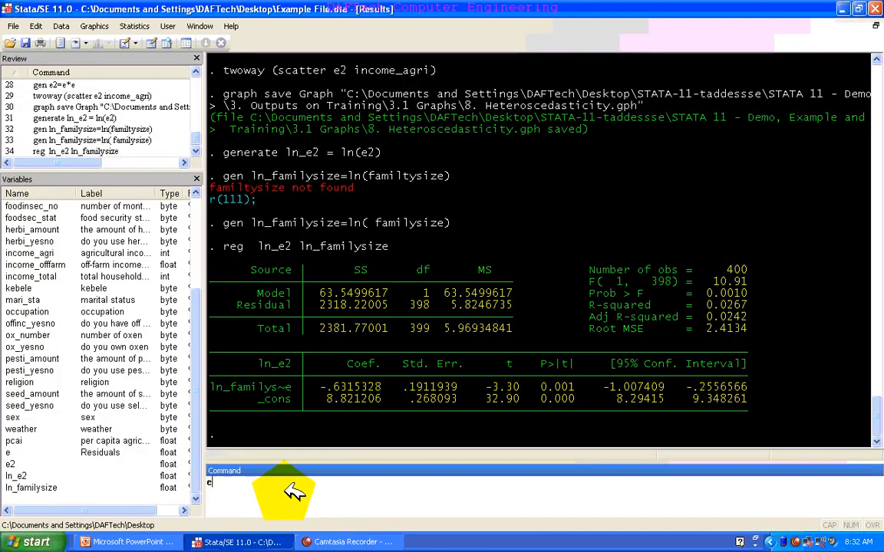
{"action": "type", "text": "edit"}
{"action": "key", "text": "Return"}
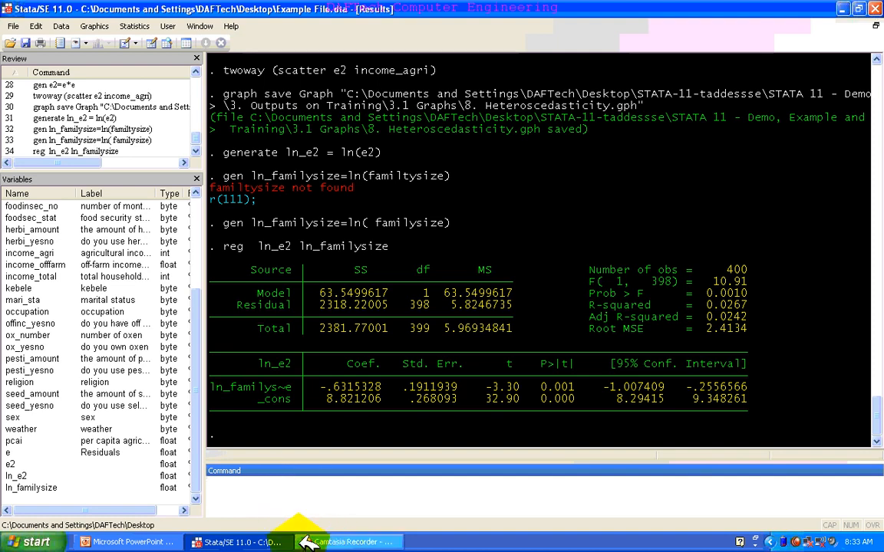
Consult the slide on running the test in PowerPoint, and rerun the earlier regression reg income_agr familysize in Stata.
{"action": "left_click", "coordinate": [130, 543]}
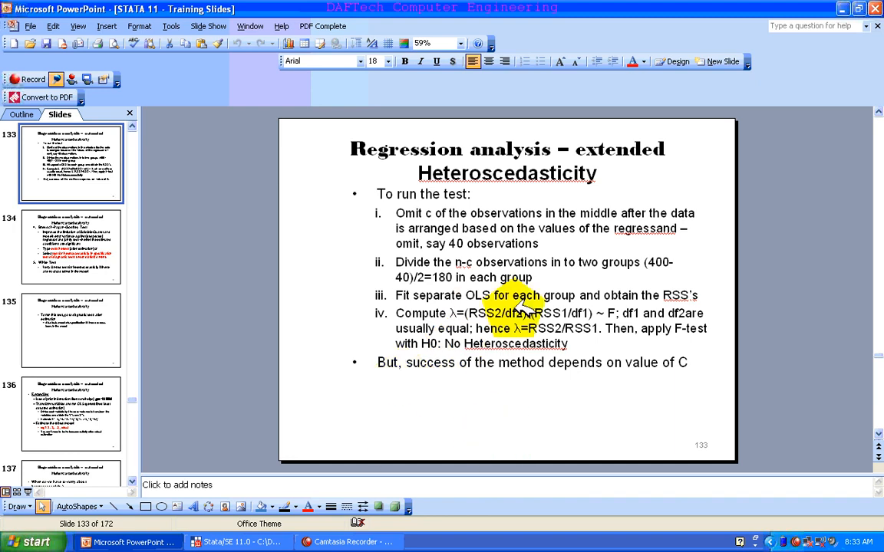
{"action": "left_click", "coordinate": [244, 542]}
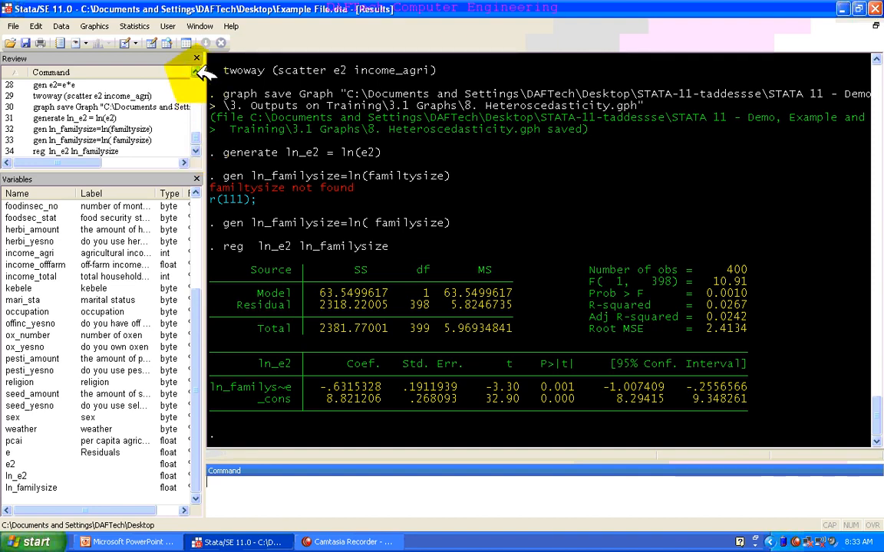
{"action": "left_click", "coordinate": [196, 71]}
{"action": "left_click", "coordinate": [196, 149]}
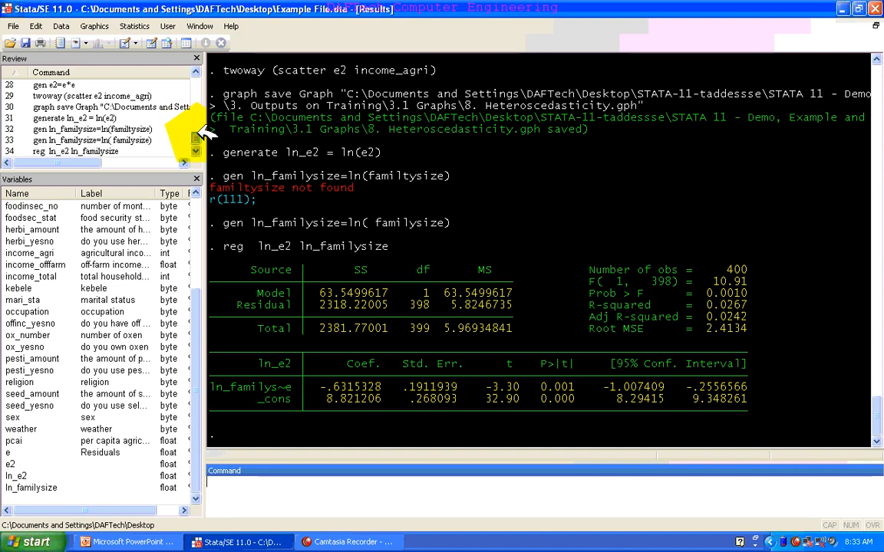
{"action": "left_click", "coordinate": [196, 71]}
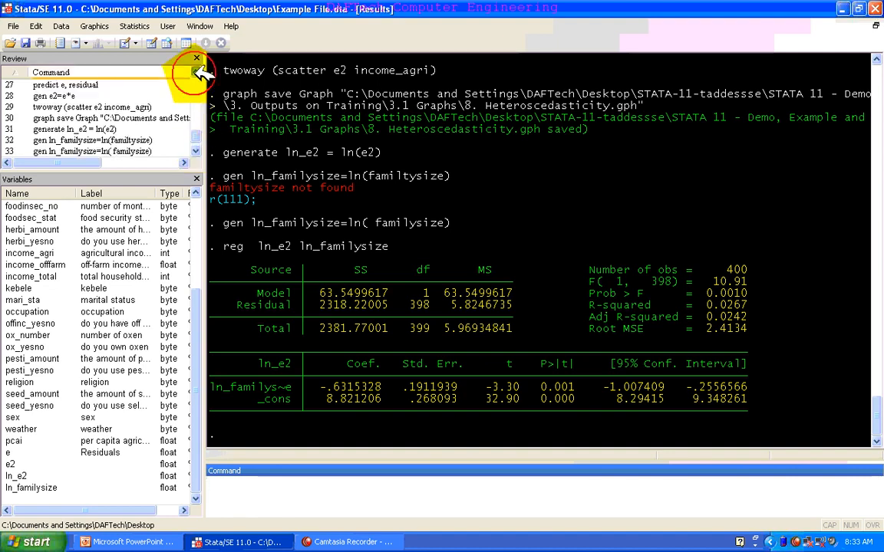
{"action": "left_click", "coordinate": [196, 71]}
{"action": "left_click", "coordinate": [196, 72]}
{"action": "left_click", "coordinate": [196, 71]}
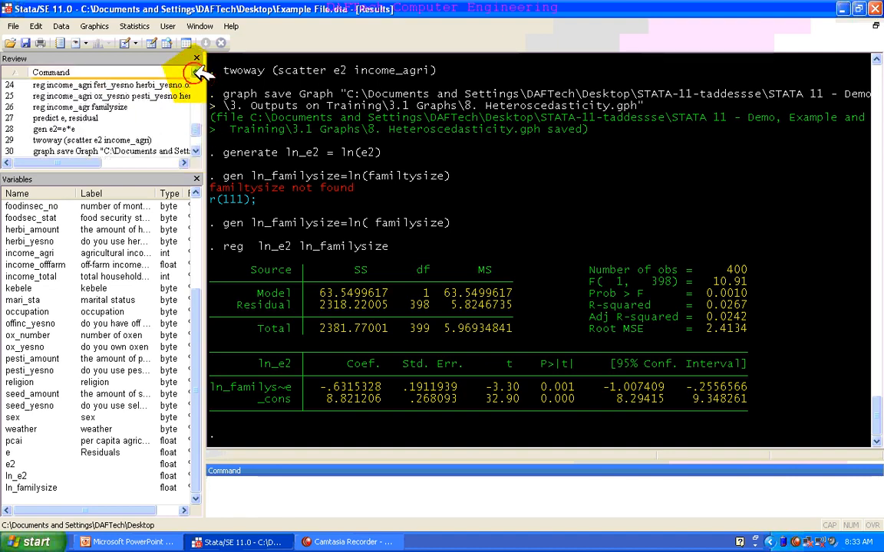
{"action": "left_click", "coordinate": [196, 72]}
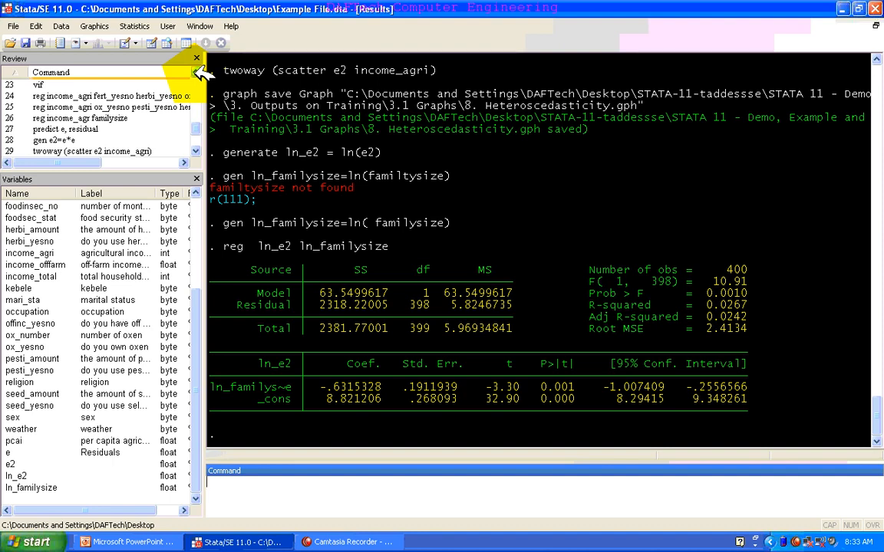
{"action": "left_click", "coordinate": [101, 118]}
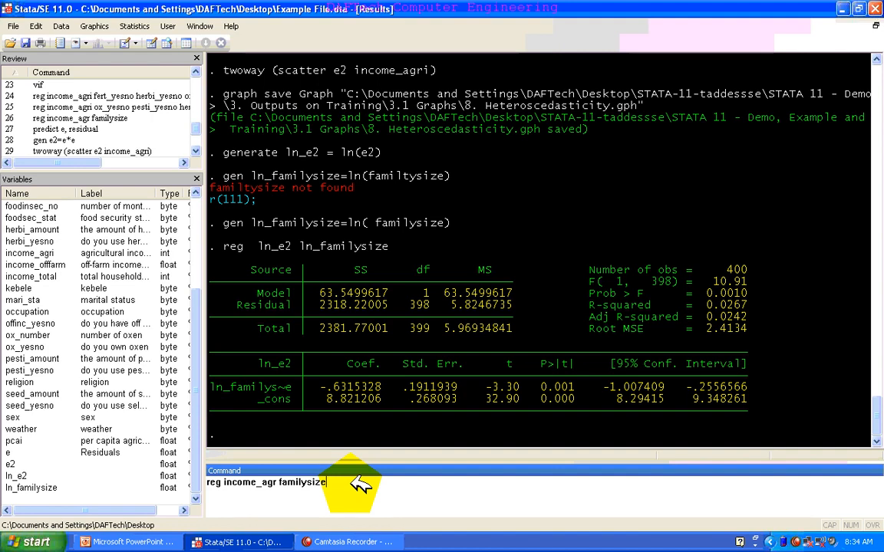
{"action": "key", "text": "Return"}
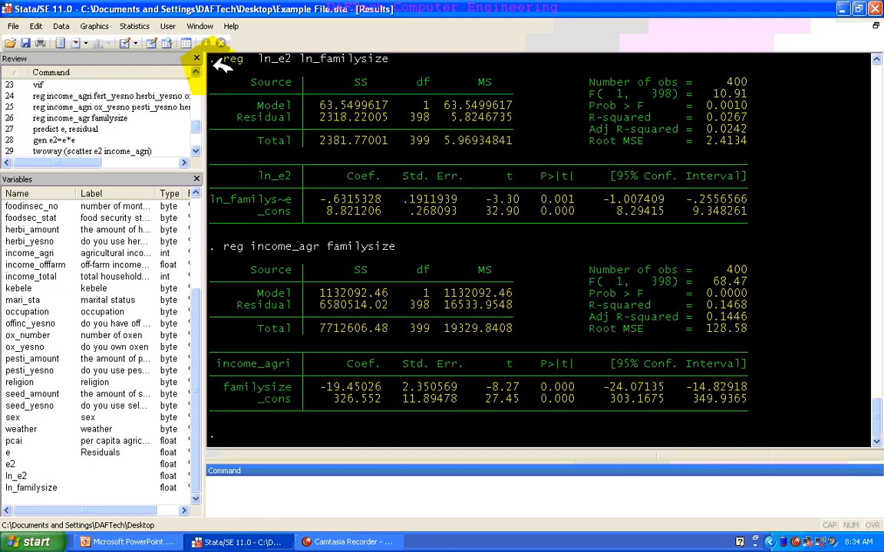
Open the dataset for editing in the Data Editor and sort the observations by income_agri.
{"action": "left_click", "coordinate": [186, 43]}
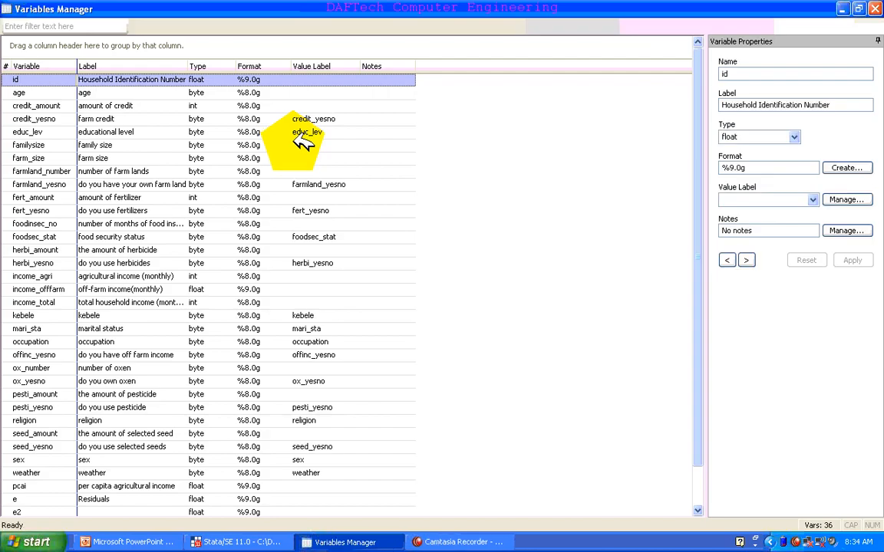
{"action": "left_click", "coordinate": [841, 8]}
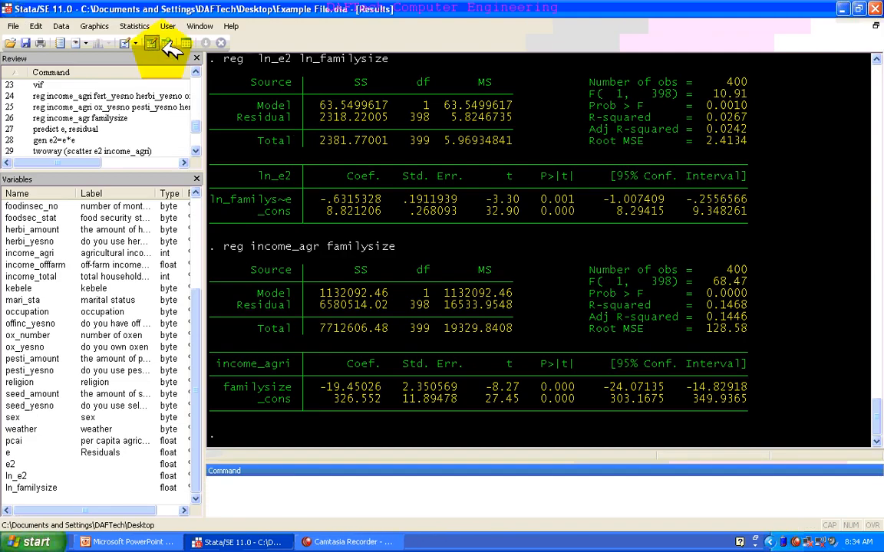
{"action": "left_click", "coordinate": [156, 42]}
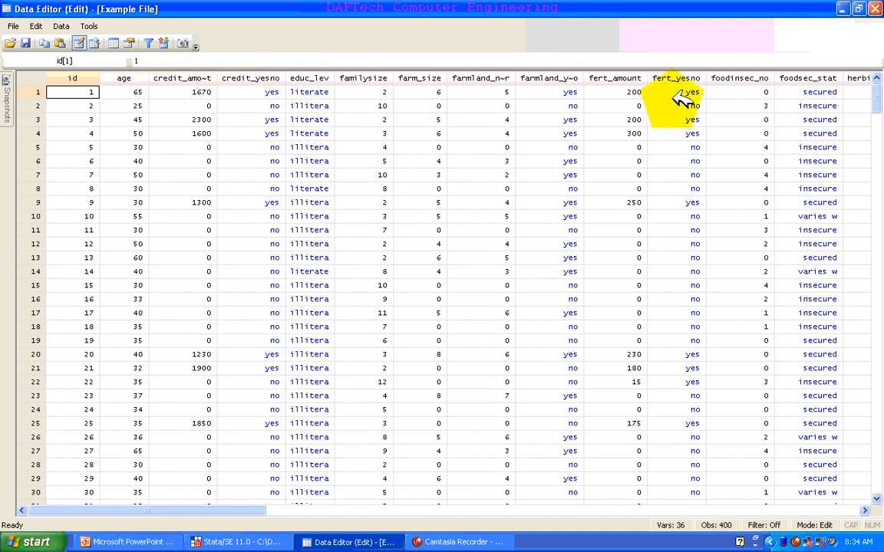
{"action": "left_click", "coordinate": [864, 510]}
{"action": "left_click", "coordinate": [865, 510]}
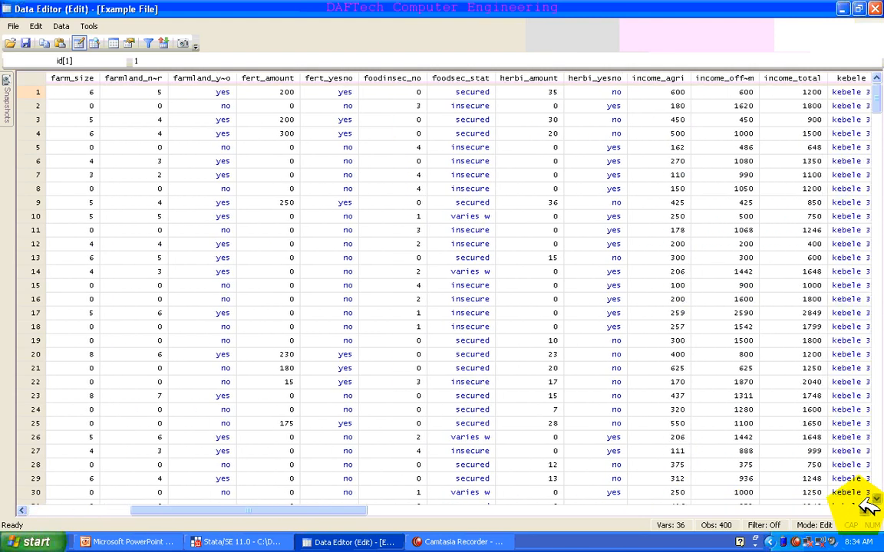
{"action": "right_click", "coordinate": [662, 77]}
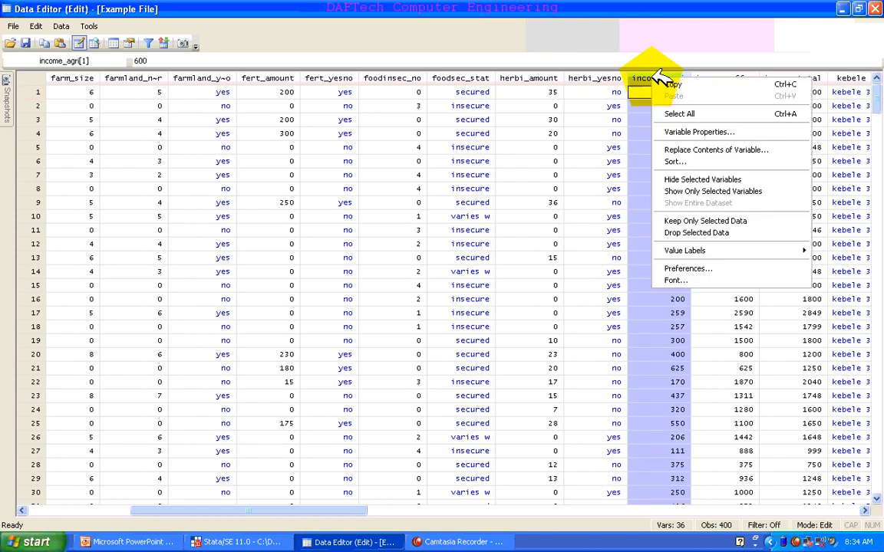
{"action": "left_click", "coordinate": [675, 161]}
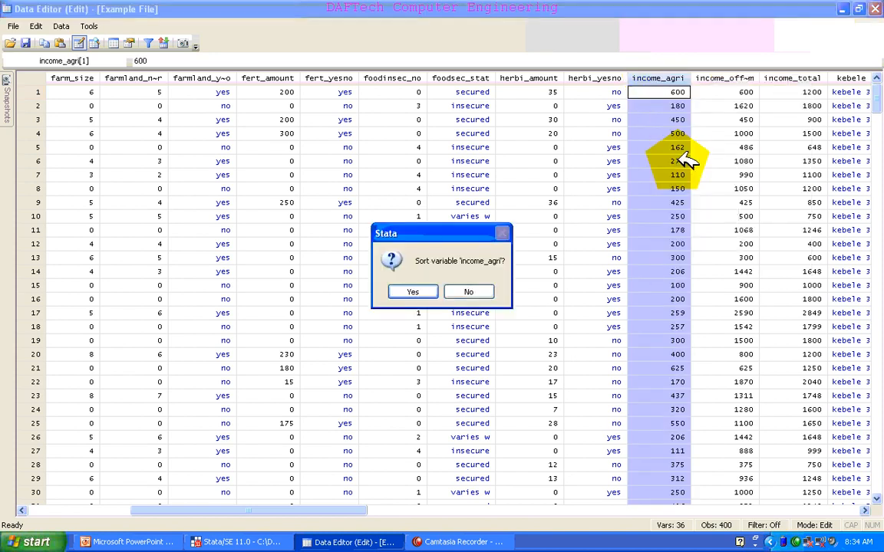
{"action": "left_click", "coordinate": [413, 292]}
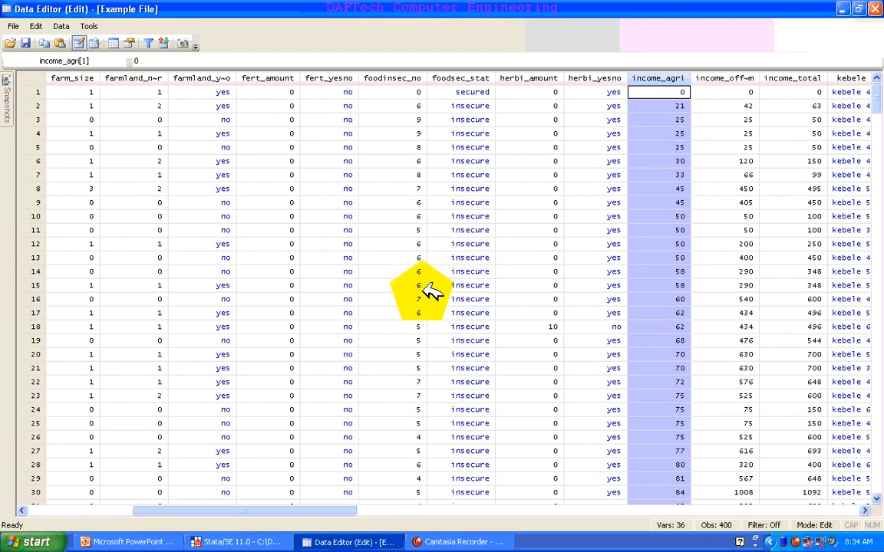
Examine the sixth sorted observation from income_agri back across its variables to the id column.
{"action": "left_click", "coordinate": [651, 161]}
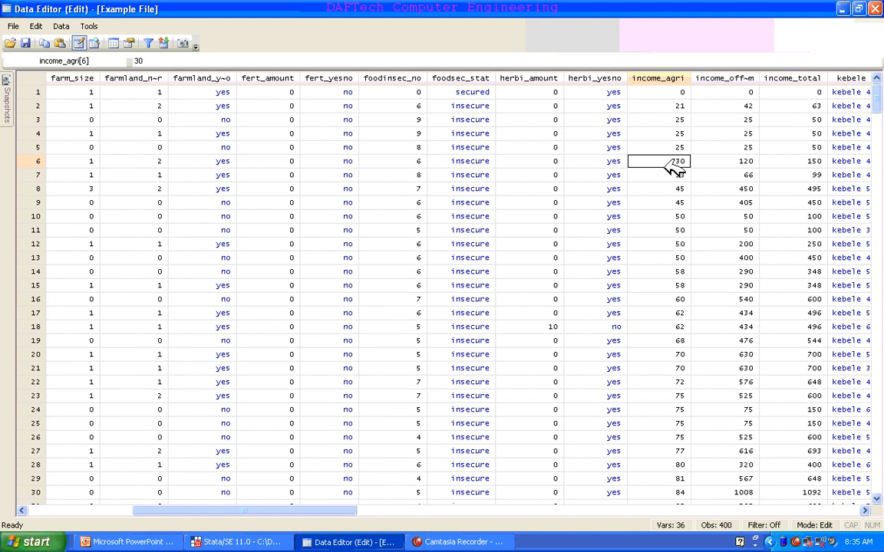
{"action": "key", "text": "Left"}
{"action": "key", "text": "Left"}
{"action": "key", "text": "Left"}
{"action": "key", "text": "Left"}
{"action": "key", "text": "Left"}
{"action": "key", "text": "Left"}
{"action": "key", "text": "Left"}
{"action": "key", "text": "Left"}
{"action": "key", "text": "Left"}
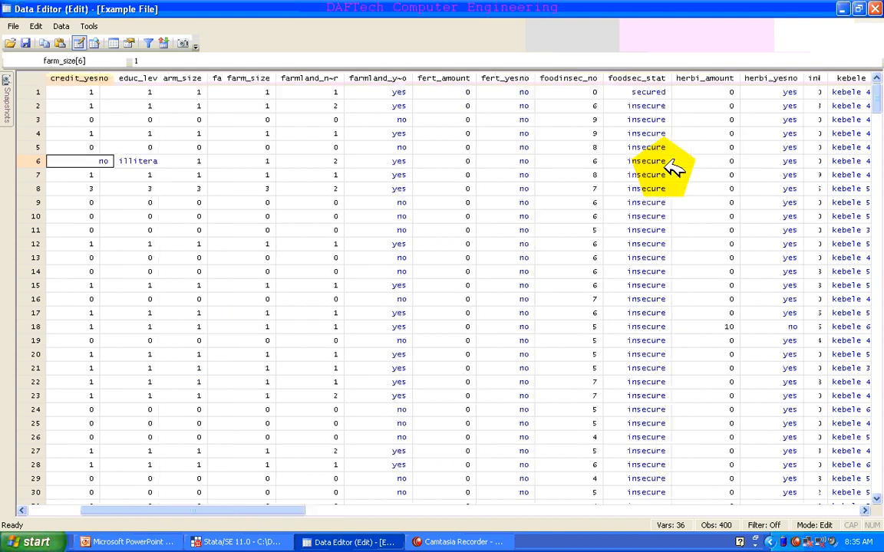
{"action": "key", "text": "Left"}
{"action": "key", "text": "Left"}
{"action": "key", "text": "Left"}
{"action": "key", "text": "Left"}
{"action": "key", "text": "Left"}
{"action": "key", "text": "Left"}
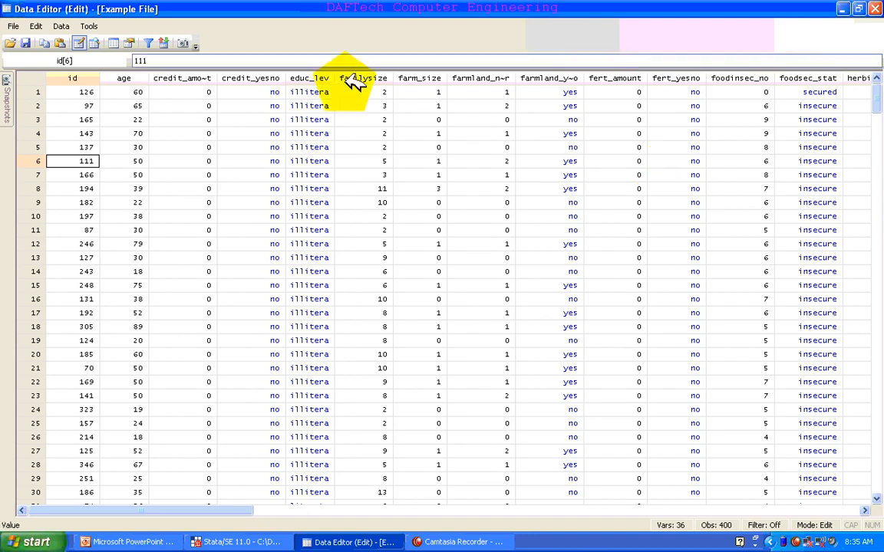
Select the first observation across all variables, from id through ln_familysize.
{"action": "left_click", "coordinate": [81, 92]}
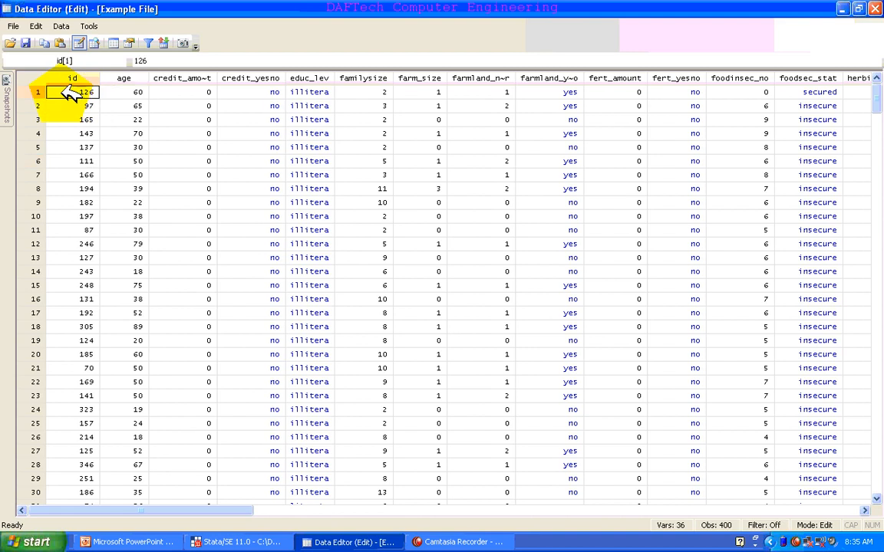
{"action": "key", "text": "shift+Right"}
{"action": "key", "text": "shift+Right"}
{"action": "key", "text": "shift+Right"}
{"action": "key", "text": "shift+Right"}
{"action": "key", "text": "shift+Right"}
{"action": "key", "text": "shift+Right"}
{"action": "key", "text": "shift+Right"}
{"action": "key", "text": "shift+Right"}
{"action": "key", "text": "shift+Right"}
{"action": "key", "text": "shift+Right"}
{"action": "key", "text": "shift+Right"}
{"action": "key", "text": "shift+Right"}
{"action": "key", "text": "shift+Right"}
{"action": "key", "text": "shift+Right"}
{"action": "key", "text": "shift+Right"}
{"action": "key", "text": "shift+Right"}
{"action": "key", "text": "shift+Right"}
{"action": "key", "text": "shift+Right"}
{"action": "key", "text": "shift+Right"}
{"action": "key", "text": "shift+Right"}
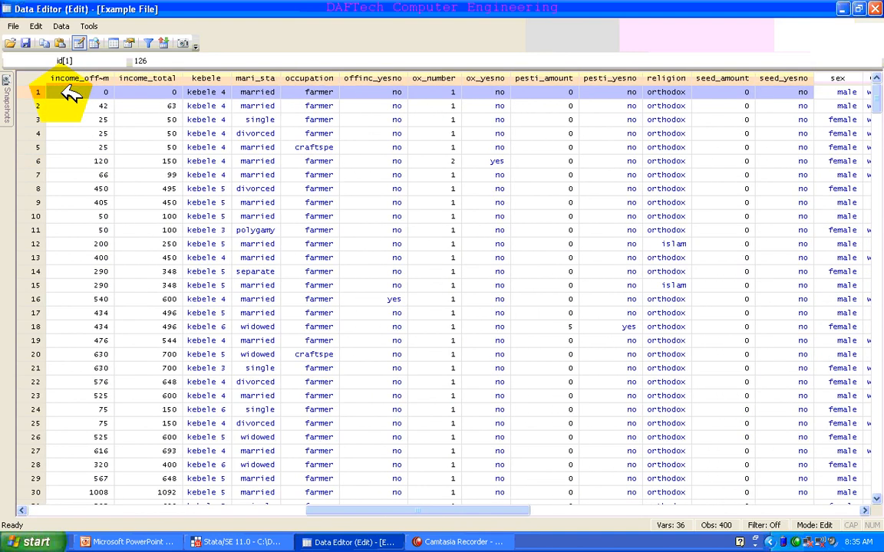
{"action": "key", "text": "shift+Right"}
{"action": "key", "text": "shift+Right"}
{"action": "key", "text": "shift+Right"}
{"action": "key", "text": "shift+Right"}
{"action": "key", "text": "shift+Right"}
{"action": "key", "text": "shift+Right"}
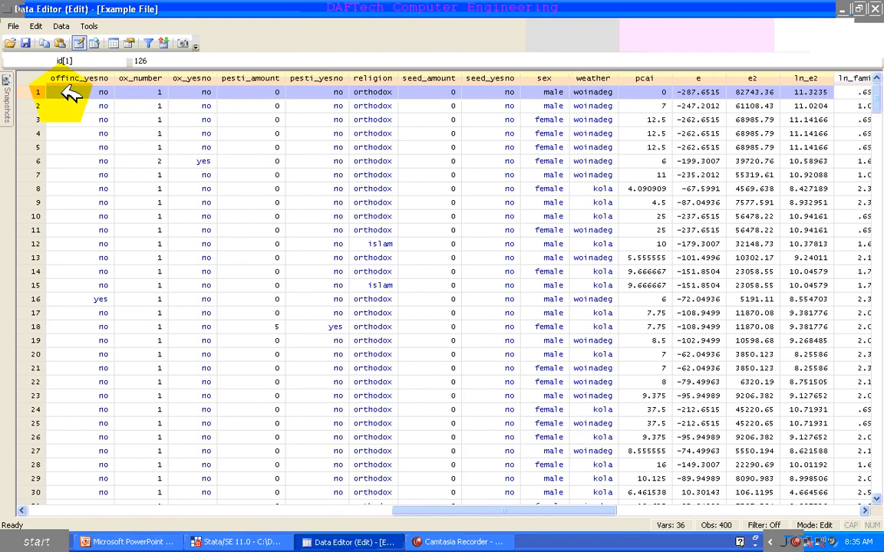
{"action": "key", "text": "shift+Right"}
Extend the selection from the first observation down through observation 180 across all variables, and copy the selected data.
{"action": "key", "text": "shift+Down"}
{"action": "key", "text": "shift+Down"}
{"action": "key", "text": "shift+Down"}
{"action": "key", "text": "shift+Down"}
{"action": "key", "text": "shift+Down"}
{"action": "key", "text": "shift+Down"}
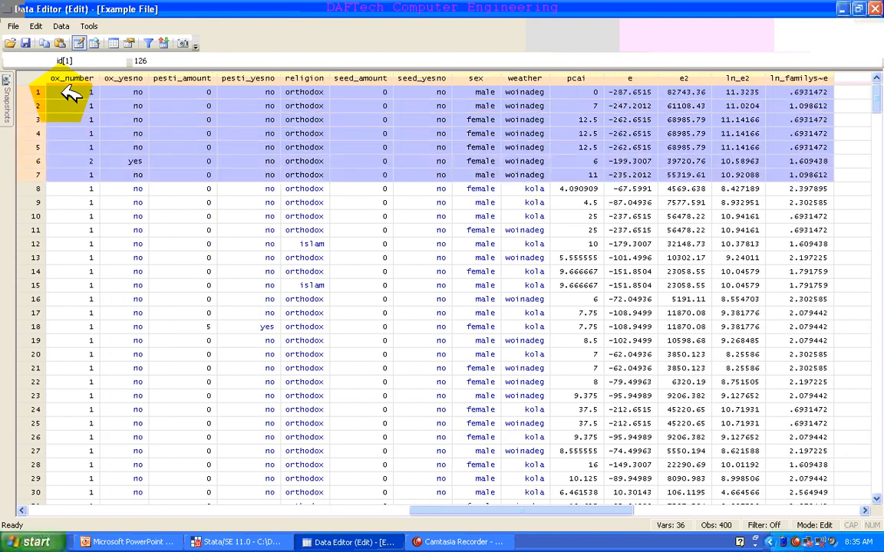
{"action": "key", "text": "shift+Down"}
{"action": "key", "text": "shift+Down"}
{"action": "key", "text": "shift+Down"}
{"action": "key", "text": "shift+Down"}
{"action": "key", "text": "shift+Down"}
{"action": "key", "text": "shift+Down"}
{"action": "key", "text": "shift+Down"}
{"action": "key", "text": "shift+Down"}
{"action": "key", "text": "shift+Down"}
{"action": "key", "text": "shift+Down"}
{"action": "key", "text": "shift+Down"}
{"action": "key", "text": "shift+Down"}
{"action": "key", "text": "shift+Down"}
{"action": "key", "text": "shift+Down"}
{"action": "key", "text": "shift+Down"}
{"action": "key", "text": "shift+Down"}
{"action": "key", "text": "shift+Down"}
{"action": "key", "text": "shift+Down"}
{"action": "key", "text": "shift+Down"}
{"action": "key", "text": "shift+Down"}
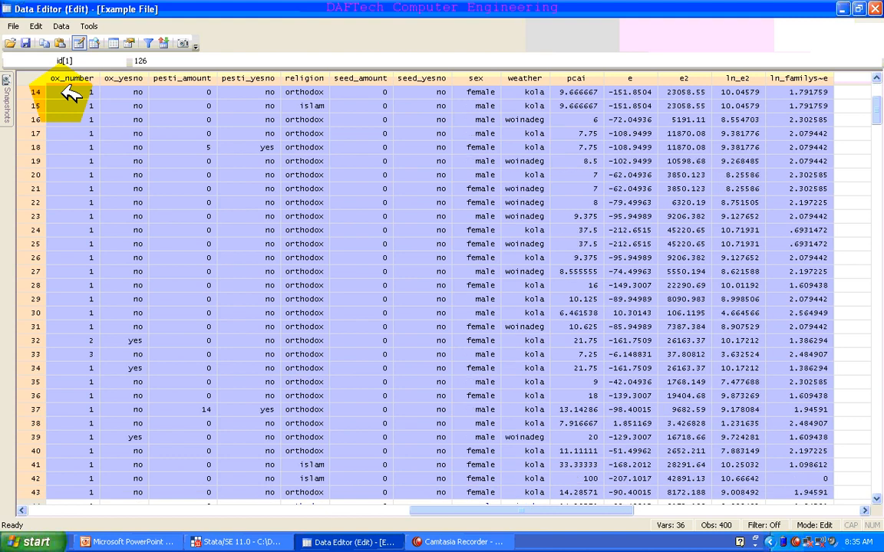
{"action": "key", "text": "shift+Down"}
{"action": "key", "text": "shift+Down"}
{"action": "key", "text": "shift+Down"}
{"action": "key", "text": "shift+Down"}
{"action": "key", "text": "shift+Down"}
{"action": "key", "text": "shift+Down"}
{"action": "key", "text": "shift+Down"}
{"action": "key", "text": "shift+Down"}
{"action": "key", "text": "shift+Down"}
{"action": "key", "text": "shift+Down"}
{"action": "key", "text": "shift+Down"}
{"action": "key", "text": "shift+Down"}
{"action": "key", "text": "shift+Down"}
{"action": "key", "text": "shift+Down"}
{"action": "key", "text": "shift+Down"}
{"action": "key", "text": "shift+Down"}
{"action": "key", "text": "shift+Down"}
{"action": "key", "text": "shift+Down"}
{"action": "key", "text": "shift+Down"}
{"action": "key", "text": "shift+Down"}
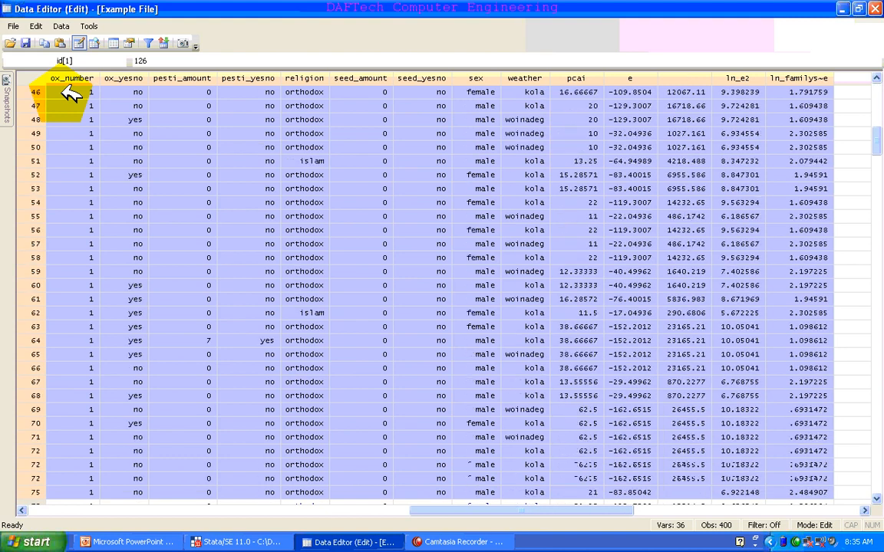
{"action": "key", "text": "shift+Down"}
{"action": "key", "text": "shift+Down"}
{"action": "key", "text": "shift+Down"}
{"action": "key", "text": "shift+Down"}
{"action": "key", "text": "shift+Down"}
{"action": "key", "text": "shift+Down"}
{"action": "key", "text": "shift+Down"}
{"action": "key", "text": "shift+Down"}
{"action": "key", "text": "shift+Down"}
{"action": "key", "text": "shift+Down"}
{"action": "key", "text": "shift+Down"}
{"action": "key", "text": "shift+Down"}
{"action": "key", "text": "shift+Down"}
{"action": "key", "text": "shift+Down"}
{"action": "key", "text": "shift+Down"}
{"action": "key", "text": "shift+Down"}
{"action": "key", "text": "shift+Down"}
{"action": "key", "text": "shift+Down"}
{"action": "key", "text": "shift+Down"}
{"action": "key", "text": "shift+Down"}
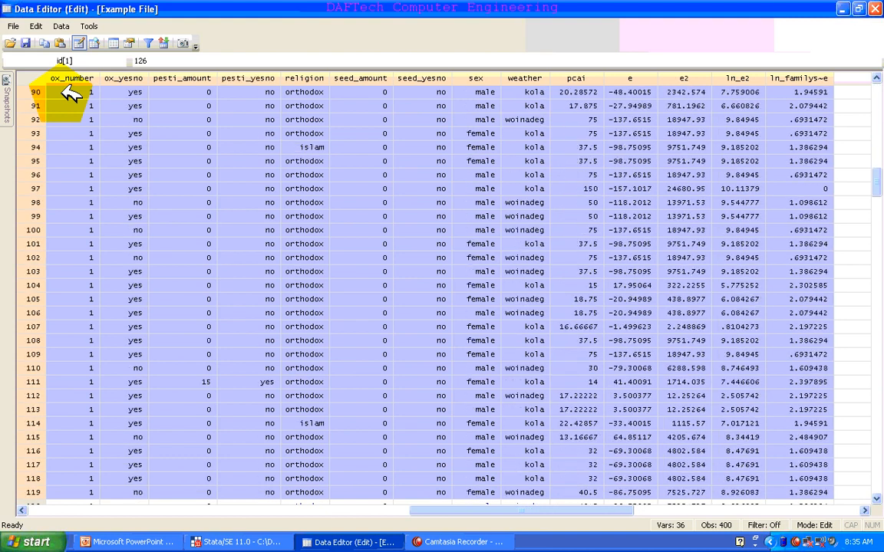
{"action": "key", "text": "shift+Down"}
{"action": "key", "text": "shift+Down"}
{"action": "key", "text": "shift+Down"}
{"action": "key", "text": "shift+Down"}
{"action": "key", "text": "shift+Down"}
{"action": "key", "text": "shift+Down"}
{"action": "key", "text": "shift+Down"}
{"action": "key", "text": "shift+Down"}
{"action": "key", "text": "shift+Down"}
{"action": "key", "text": "shift+Down"}
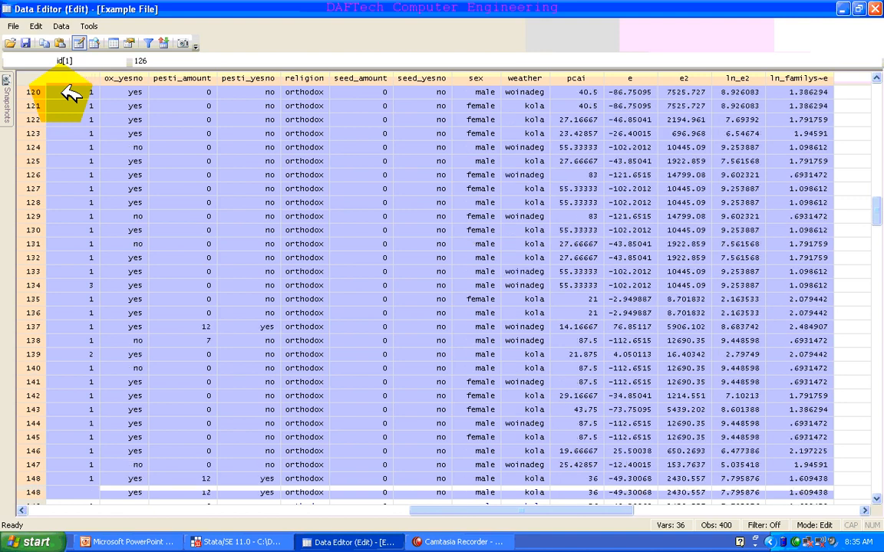
{"action": "key", "text": "shift+Down"}
{"action": "key", "text": "shift+Down"}
{"action": "key", "text": "shift+Down"}
{"action": "key", "text": "shift+Down"}
{"action": "key", "text": "shift+Down"}
{"action": "key", "text": "shift+Down"}
{"action": "key", "text": "shift+Down"}
{"action": "key", "text": "shift+Down"}
{"action": "key", "text": "shift+Down"}
{"action": "key", "text": "shift+Down"}
{"action": "key", "text": "shift+Down"}
{"action": "key", "text": "shift+Down"}
{"action": "key", "text": "shift+Down"}
{"action": "key", "text": "shift+Down"}
{"action": "key", "text": "shift+Down"}
{"action": "key", "text": "shift+Down"}
{"action": "key", "text": "shift+Down"}
{"action": "key", "text": "shift+Down"}
{"action": "key", "text": "shift+Down"}
{"action": "key", "text": "shift+Down"}
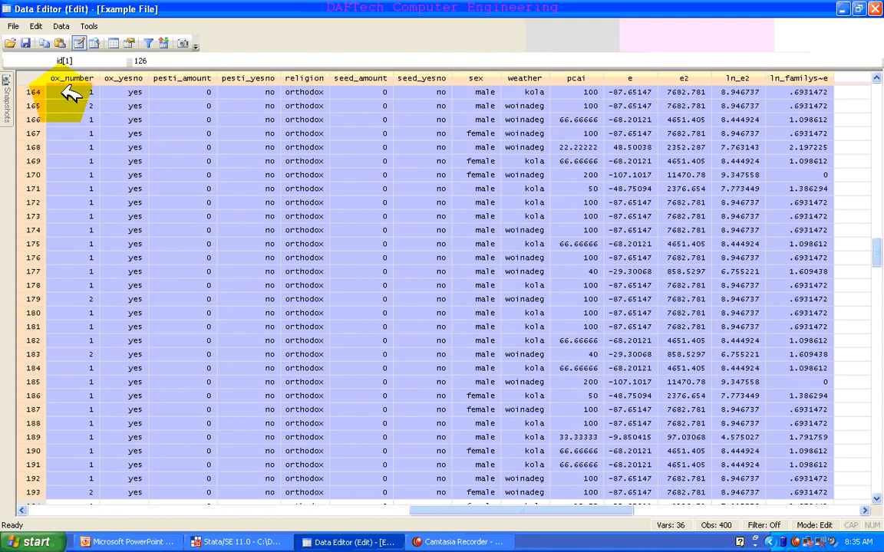
{"action": "key", "text": "shift+Up"}
{"action": "key", "text": "shift+Up"}
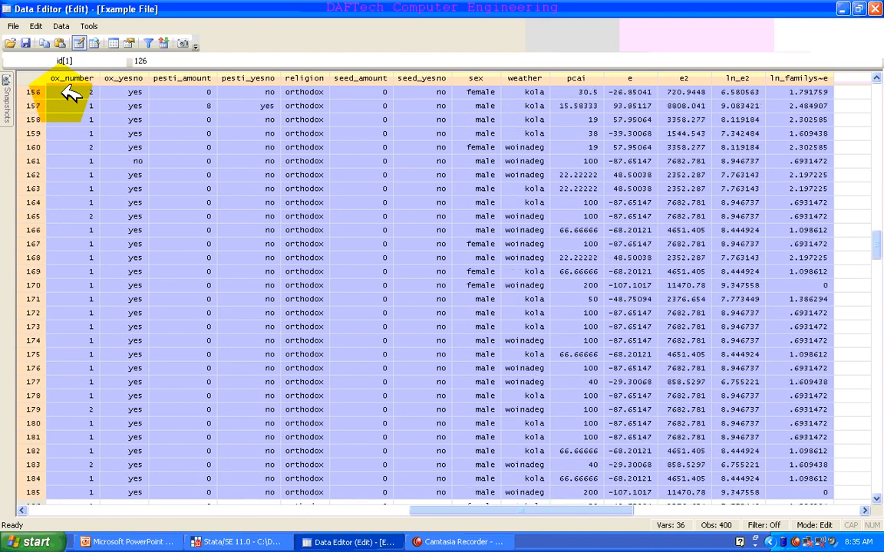
{"action": "key", "text": "shift+Up"}
{"action": "key", "text": "shift+Up"}
{"action": "key", "text": "shift+Up"}
{"action": "key", "text": "shift+Up"}
{"action": "key", "text": "shift+Up"}
{"action": "key", "text": "shift+Up"}
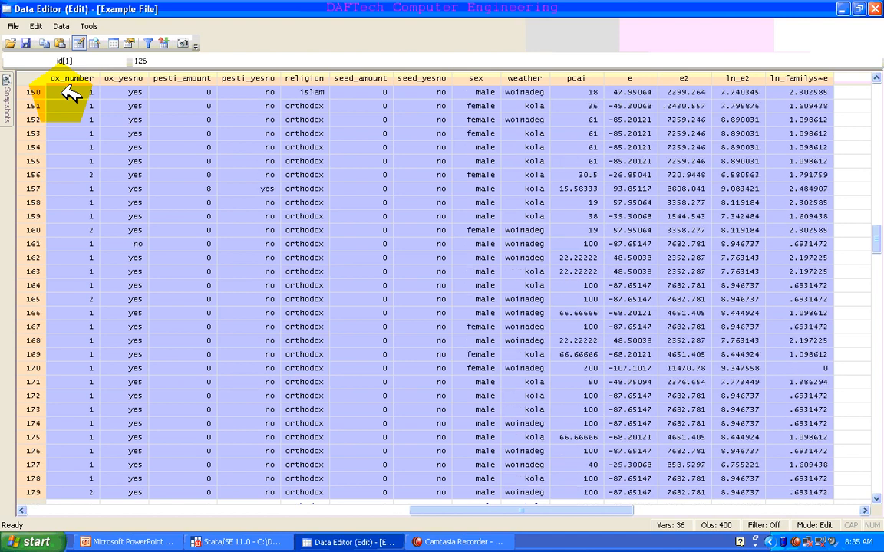
{"action": "key", "text": "shift+Down"}
{"action": "key", "text": "shift+Down"}
{"action": "key", "text": "shift+Up"}
{"action": "key", "text": "shift+Up"}
{"action": "key", "text": "shift+Up"}
{"action": "key", "text": "shift+Up"}
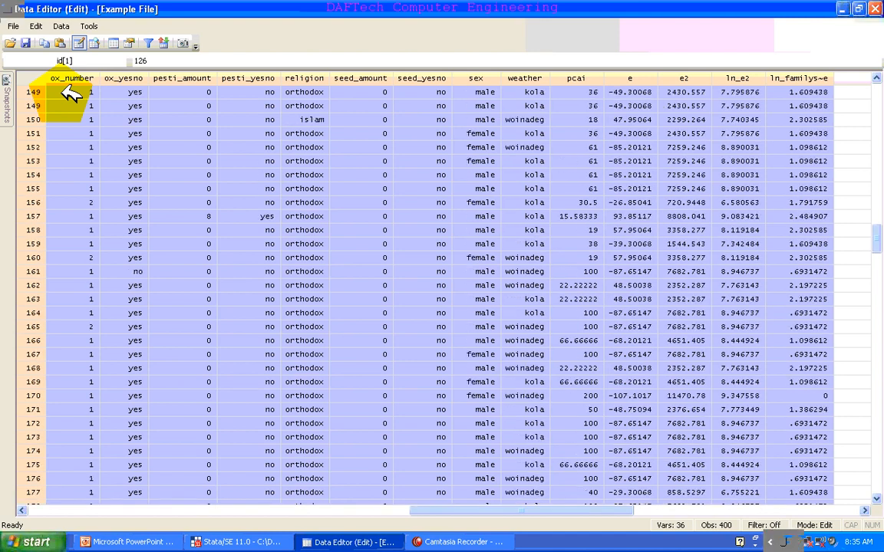
{"action": "key", "text": "shift+Up"}
{"action": "key", "text": "shift+Up"}
{"action": "key", "text": "shift+Up"}
{"action": "key", "text": "shift+Up"}
{"action": "key", "text": "shift+Up"}
{"action": "key", "text": "shift+Up"}
{"action": "key", "text": "shift+Up"}
{"action": "key", "text": "shift+Up"}
{"action": "key", "text": "shift+Up"}
{"action": "key", "text": "shift+Up"}
{"action": "key", "text": "shift+Up"}
{"action": "key", "text": "shift+Up"}
{"action": "key", "text": "shift+Up"}
{"action": "key", "text": "shift+Up"}
{"action": "key", "text": "shift+Up"}
{"action": "key", "text": "shift+Up"}
{"action": "key", "text": "shift+Up"}
{"action": "key", "text": "shift+Up"}
{"action": "key", "text": "shift+Up"}
{"action": "key", "text": "shift+Up"}
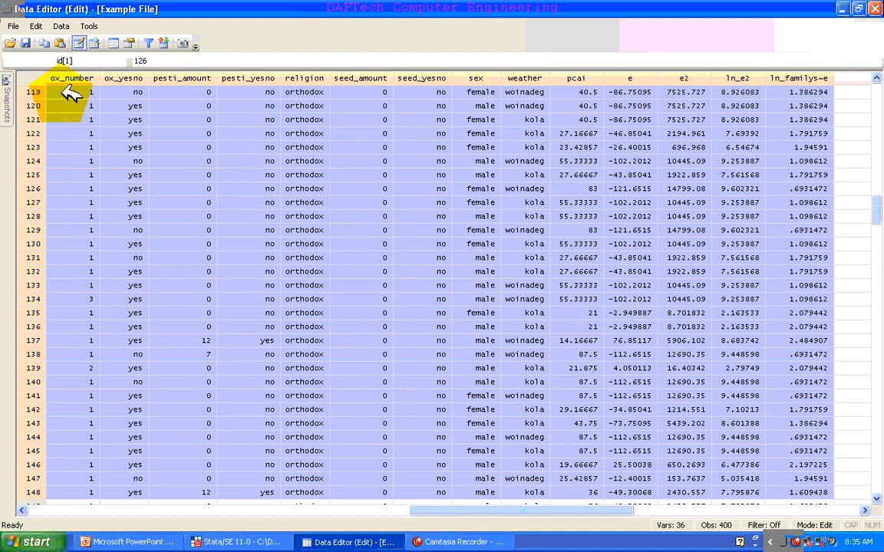
{"action": "key", "text": "shift+Down"}
{"action": "key", "text": "shift+Down"}
{"action": "key", "text": "shift+Down"}
{"action": "key", "text": "shift+Down"}
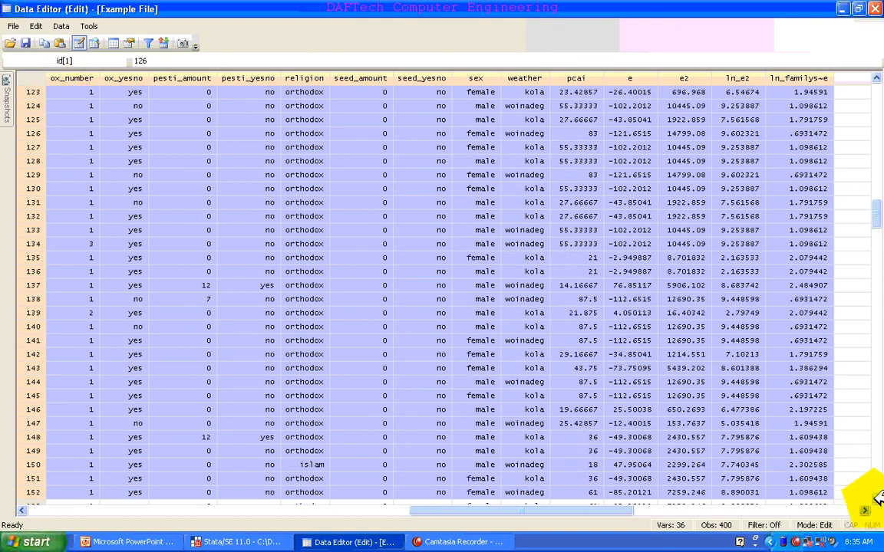
{"action": "scroll", "coordinate": [879, 497], "scroll_direction": "down", "scroll_amount": 5}
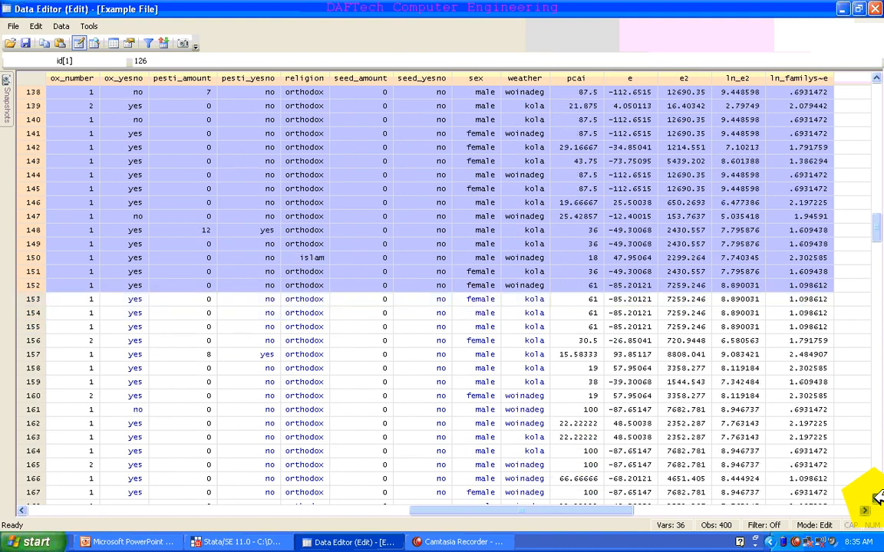
{"action": "scroll", "coordinate": [879, 497], "scroll_direction": "down", "scroll_amount": 2}
{"action": "scroll", "coordinate": [878, 497], "scroll_direction": "down", "scroll_amount": 4}
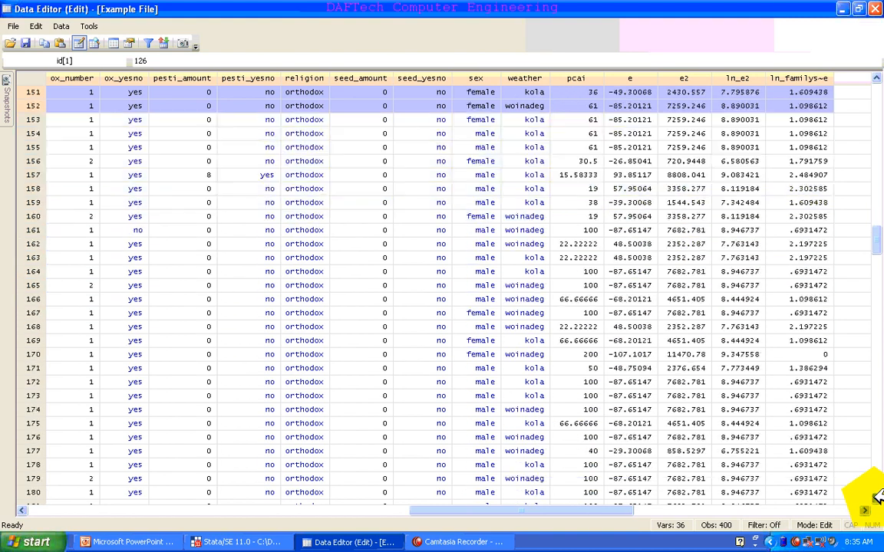
{"action": "left_click_drag", "start_coordinate": [878, 498], "coordinate": [878, 497]}
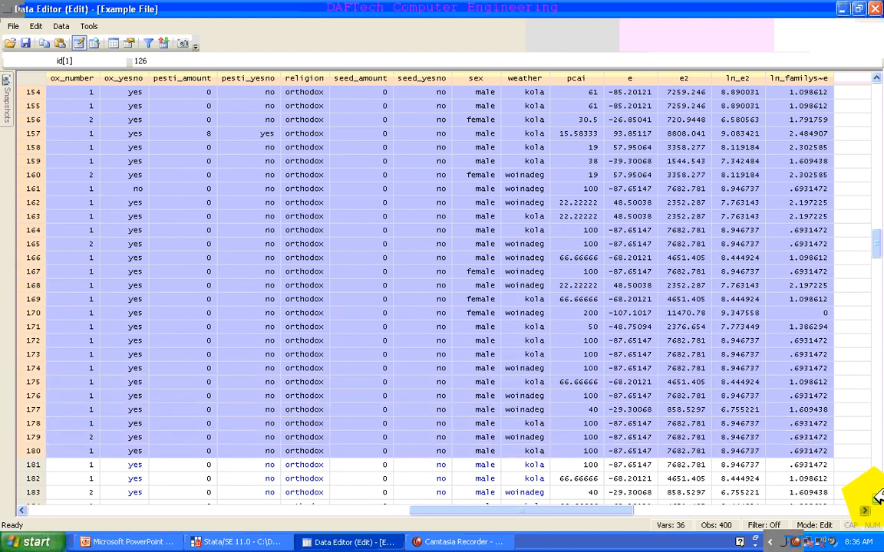
{"action": "right_click", "coordinate": [306, 399]}
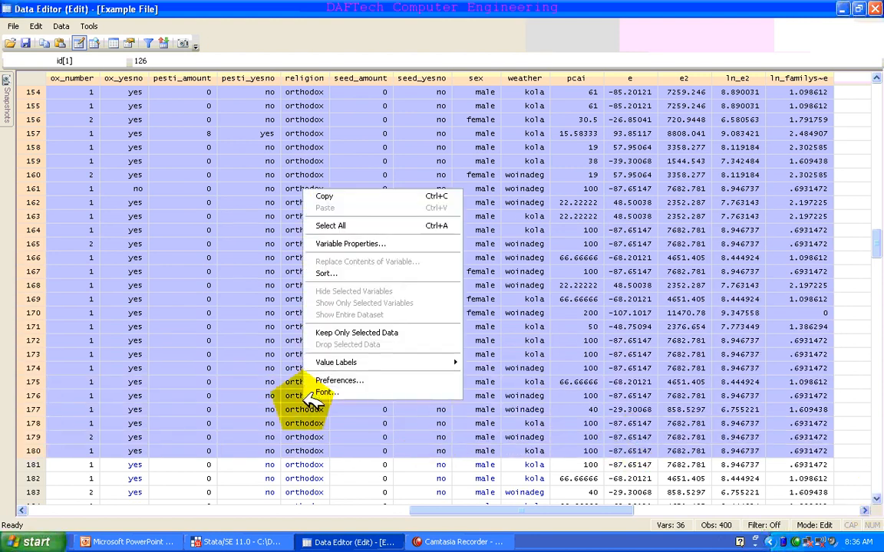
{"action": "left_click", "coordinate": [336, 197]}
Open a blank workbook in Microsoft Excel 2003 and rename its first worksheet as 1-180.
{"action": "left_click", "coordinate": [36, 542]}
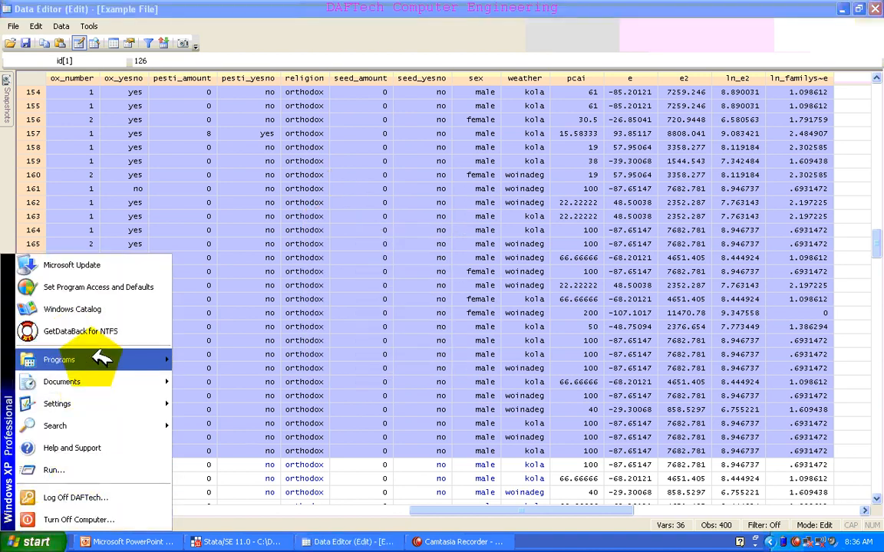
{"action": "mouse_move", "coordinate": [96, 360]}
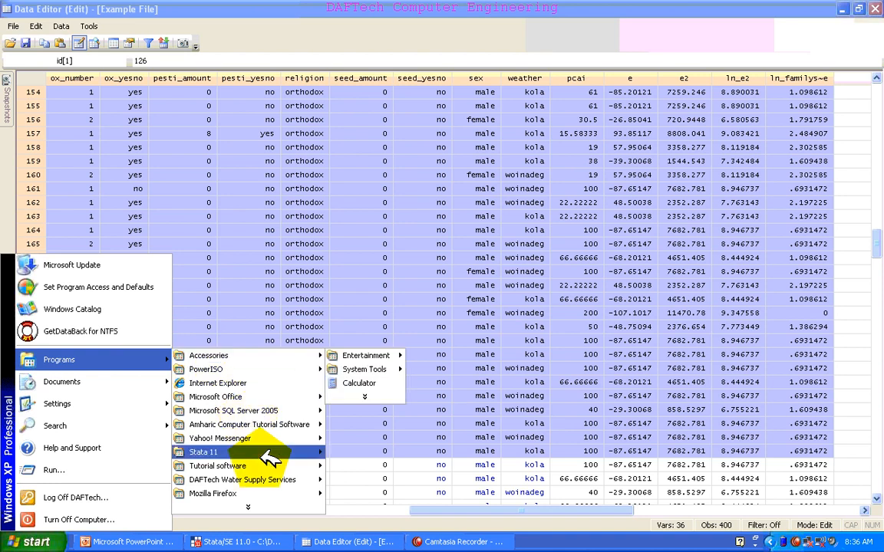
{"action": "mouse_move", "coordinate": [248, 506]}
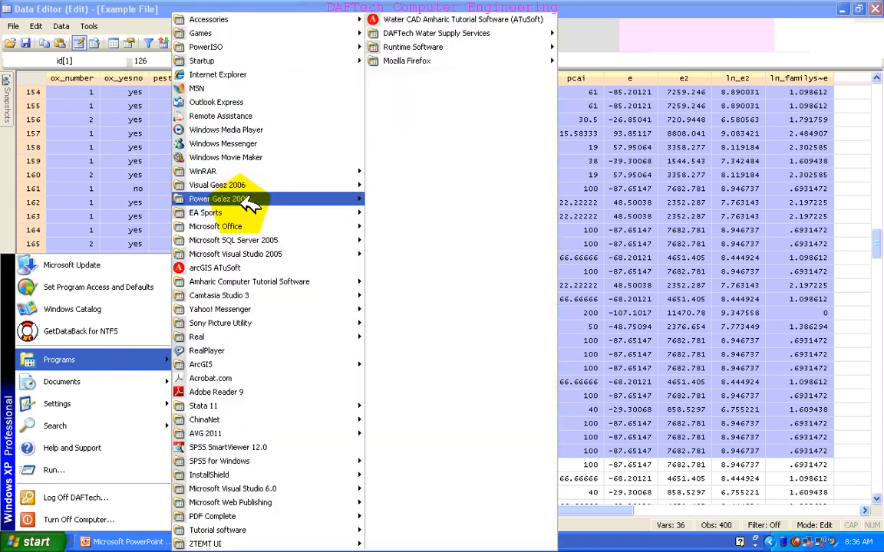
{"action": "mouse_move", "coordinate": [247, 281]}
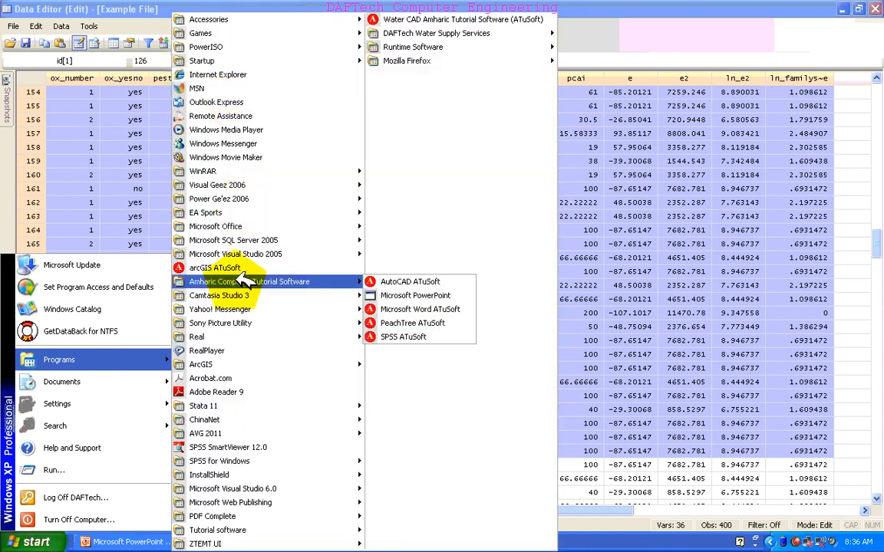
{"action": "mouse_move", "coordinate": [223, 226]}
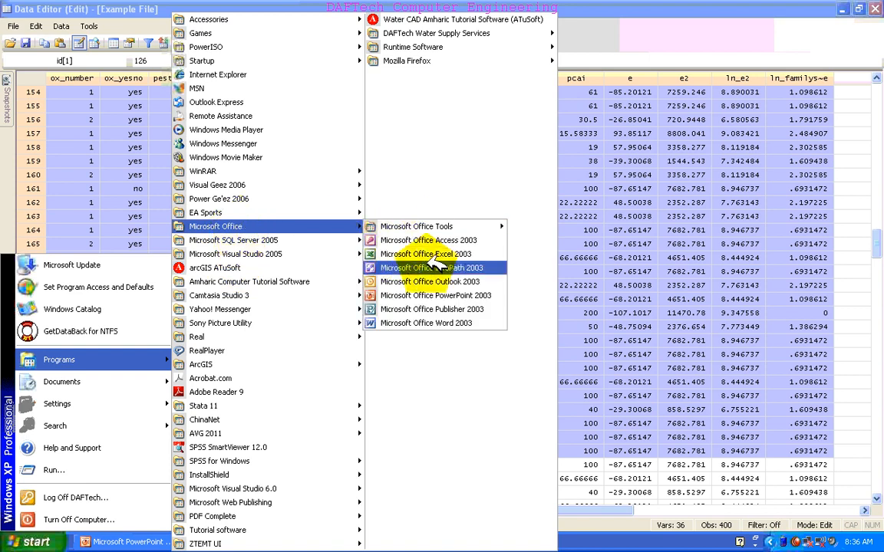
{"action": "left_click", "coordinate": [433, 254]}
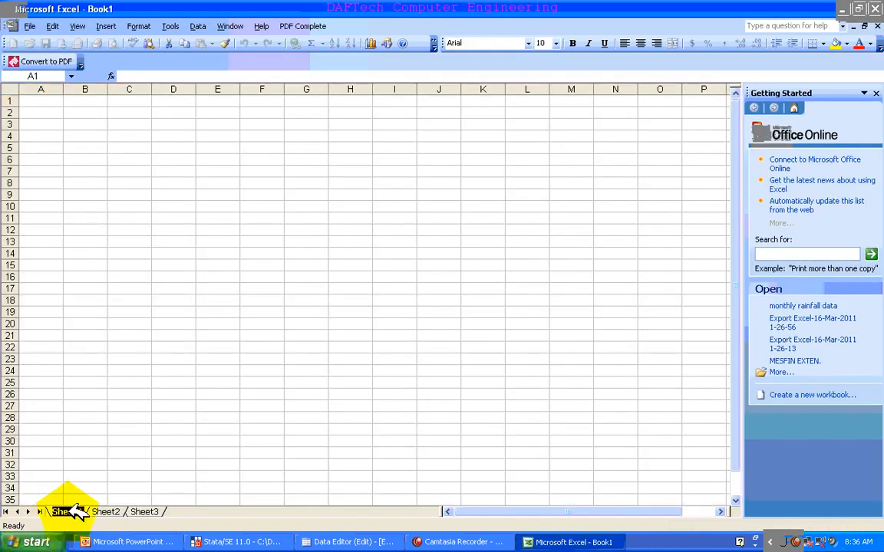
{"action": "type", "text": "1-1980"}
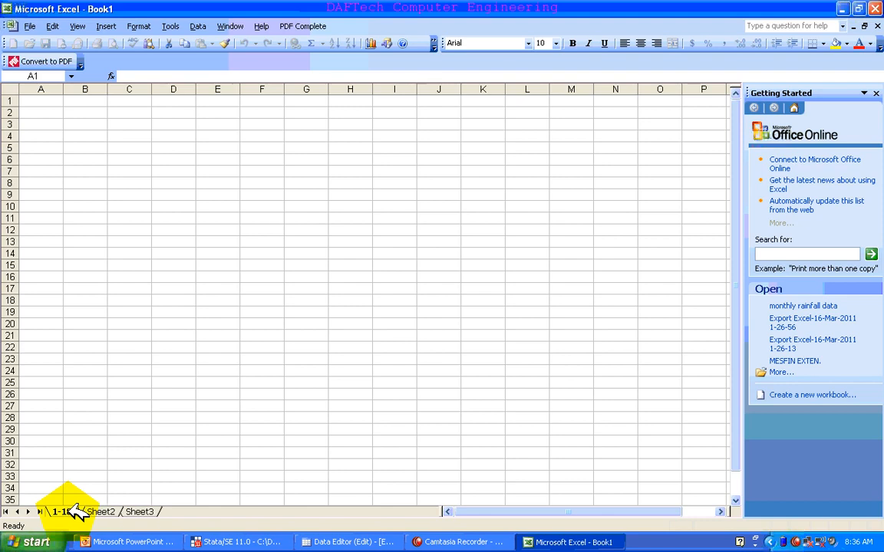
{"action": "key", "text": "Return"}
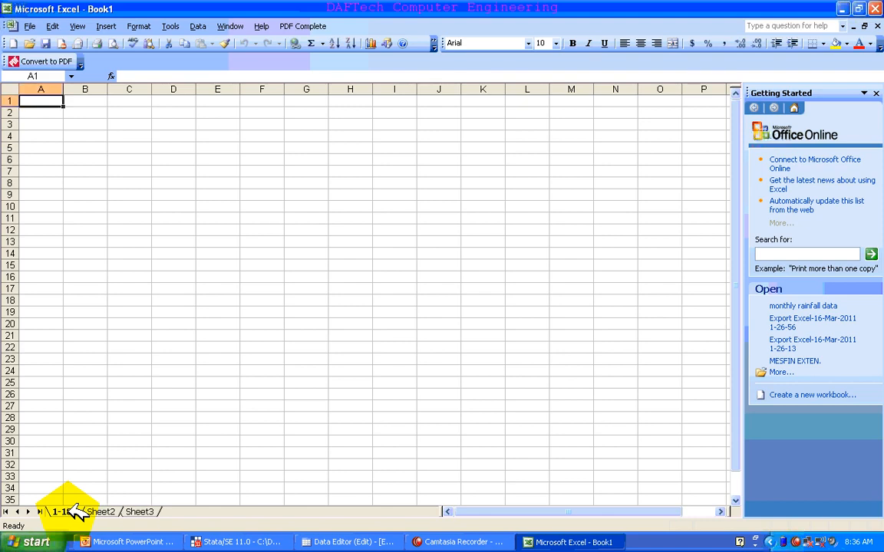
Copy the selected observations 1 to 180 in Stata's Data Editor and paste them into Excel's 1-180 sheet at cell A1.
{"action": "left_click", "coordinate": [365, 539]}
{"action": "right_click", "coordinate": [216, 344]}
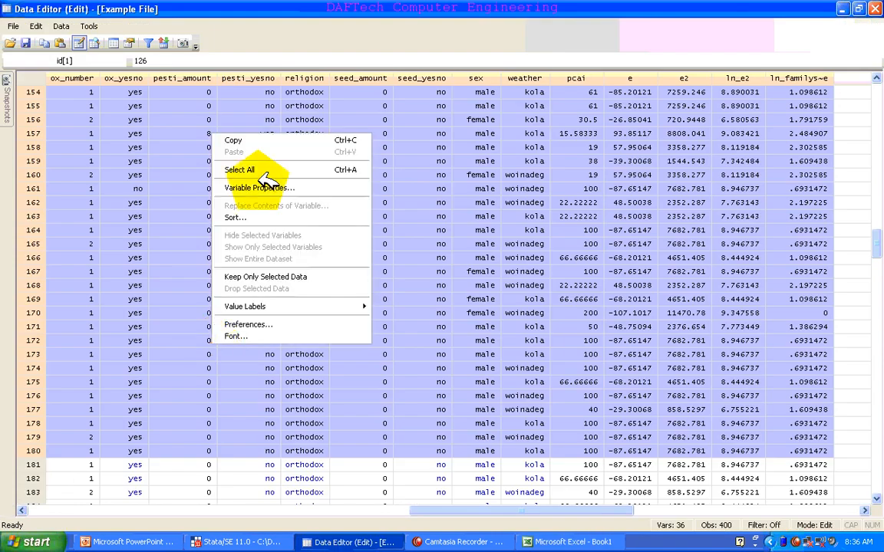
{"action": "left_click", "coordinate": [237, 140]}
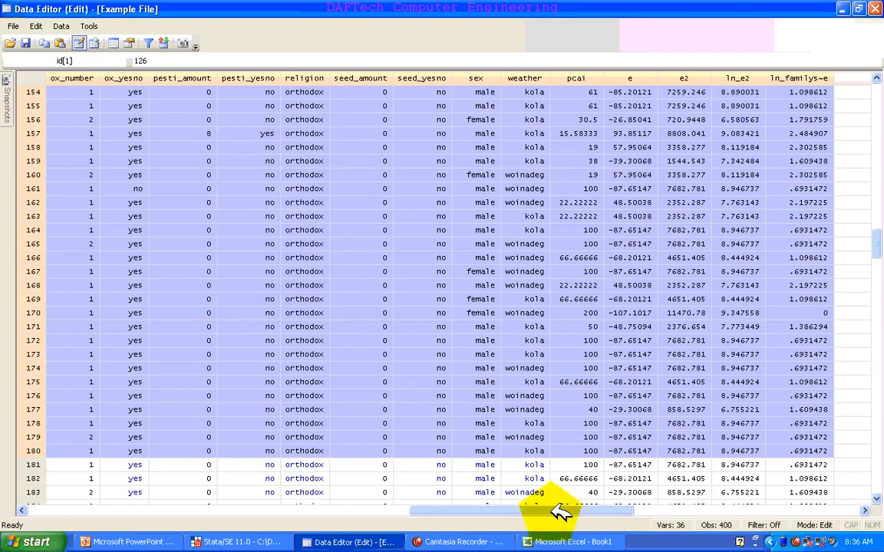
{"action": "left_click", "coordinate": [566, 541]}
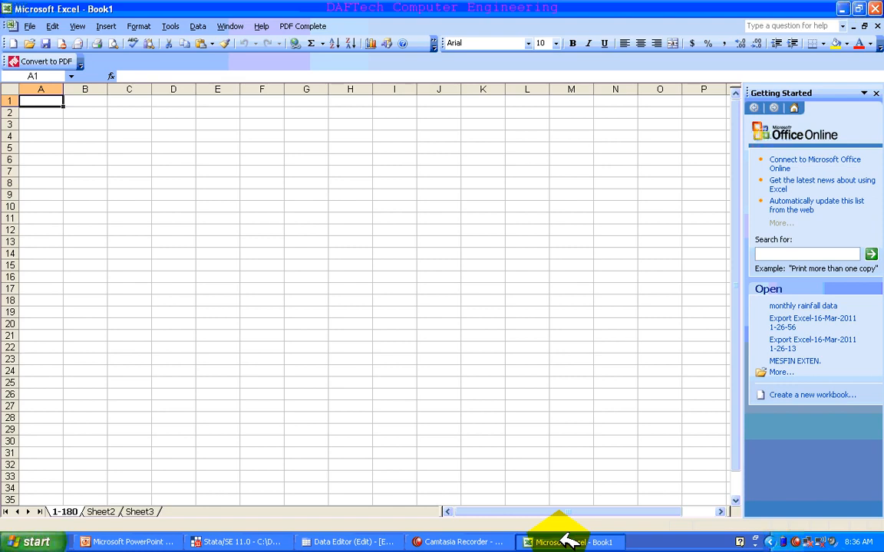
{"action": "key", "text": "ctrl+v"}
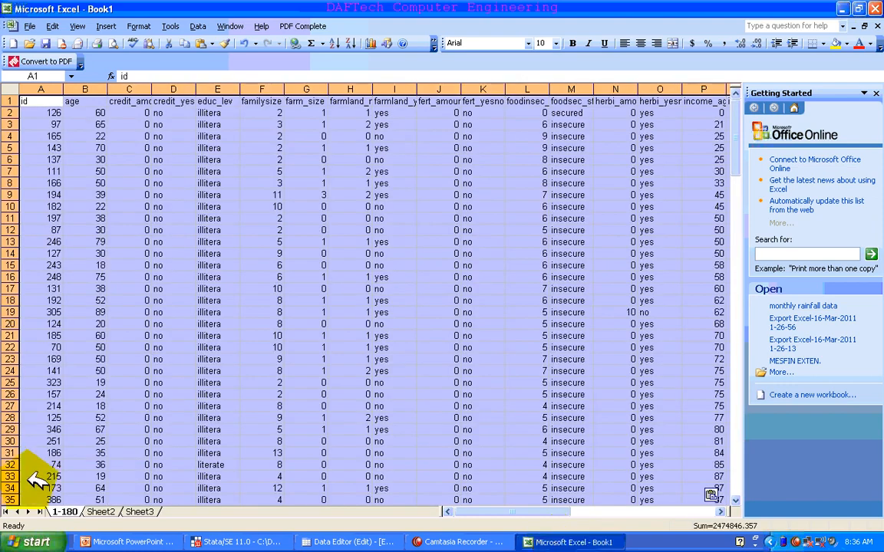
Rename Sheet2 as 221-400 and switch back to Stata's Data Editor.
{"action": "left_click", "coordinate": [99, 512]}
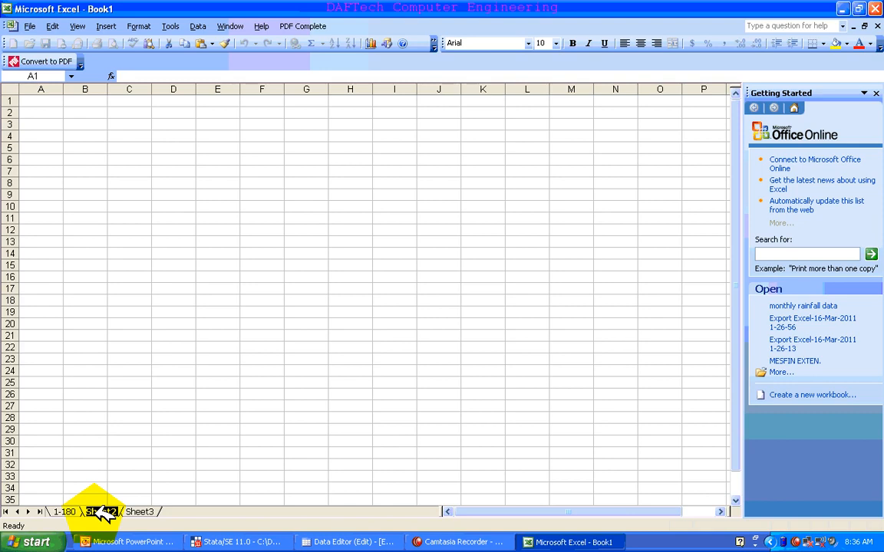
{"action": "type", "text": "221-4"}
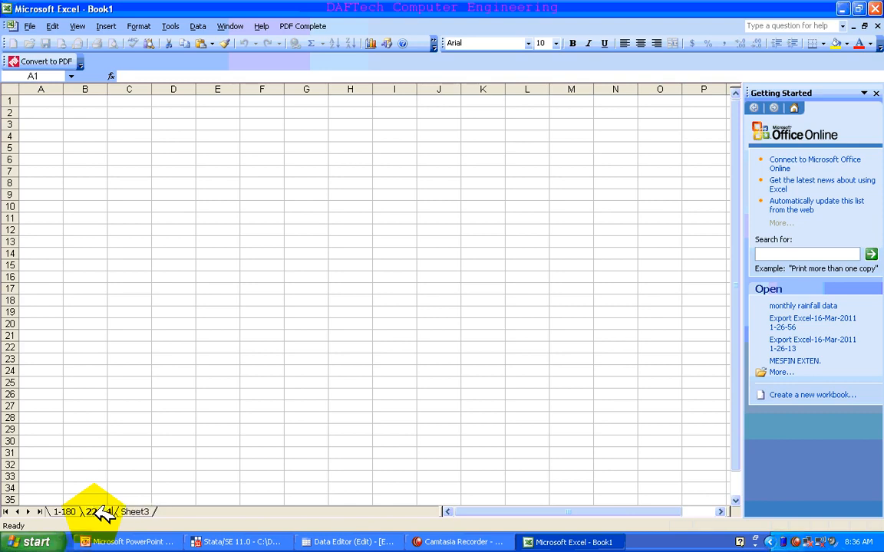
{"action": "type", "text": "00"}
{"action": "key", "text": "Return"}
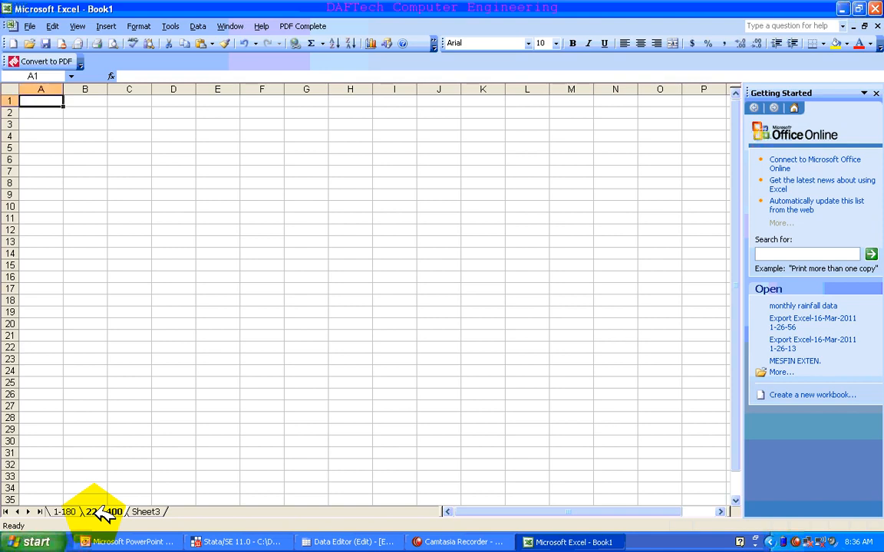
{"action": "left_click", "coordinate": [348, 541]}
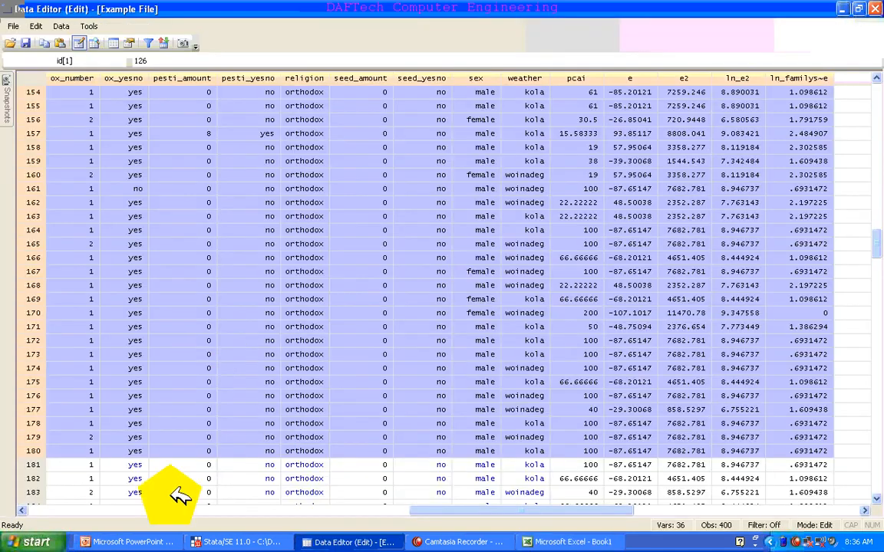
Go to observation 221 in the ox_number column of the Data Editor.
{"action": "left_click", "coordinate": [83, 497]}
{"action": "key", "text": "Down"}
{"action": "key", "text": "Down"}
{"action": "key", "text": "Down"}
{"action": "key", "text": "Down"}
{"action": "key", "text": "Down"}
{"action": "key", "text": "Down"}
{"action": "key", "text": "Down"}
{"action": "key", "text": "Down"}
{"action": "key", "text": "Down"}
{"action": "key", "text": "Down"}
{"action": "key", "text": "Down"}
{"action": "key", "text": "Down"}
{"action": "key", "text": "Down"}
{"action": "key", "text": "Down"}
{"action": "key", "text": "Down"}
{"action": "key", "text": "Down"}
{"action": "key", "text": "Down"}
{"action": "key", "text": "Down"}
{"action": "key", "text": "Down"}
{"action": "key", "text": "Down"}
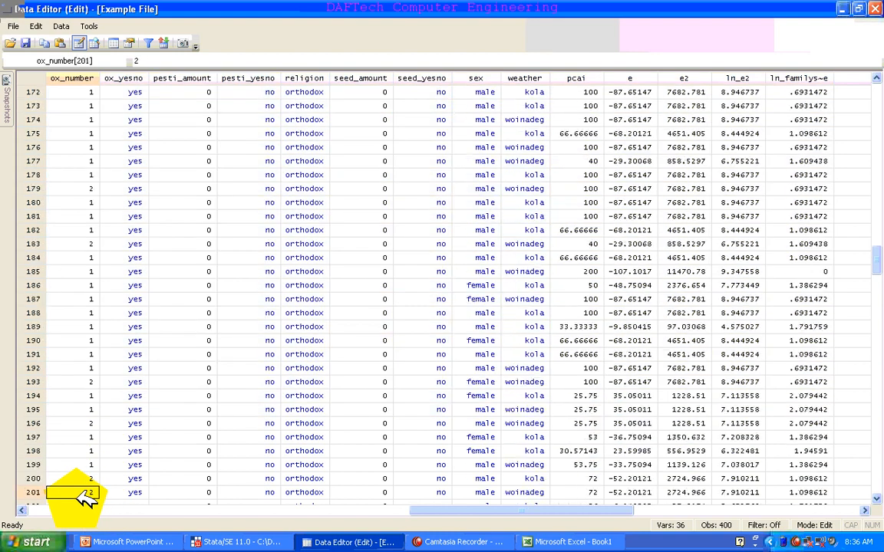
{"action": "key", "text": "Down"}
{"action": "key", "text": "Down"}
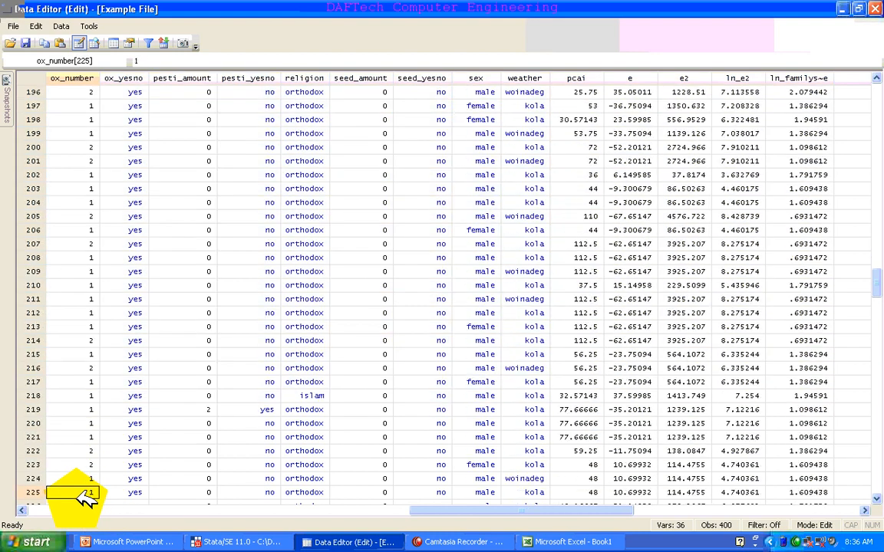
{"action": "key", "text": "Down"}
{"action": "key", "text": "Down"}
{"action": "key", "text": "Down"}
{"action": "key", "text": "Down"}
{"action": "key", "text": "Down"}
{"action": "key", "text": "Down"}
{"action": "key", "text": "Down"}
{"action": "key", "text": "Down"}
{"action": "key", "text": "Down"}
{"action": "key", "text": "Down"}
{"action": "key", "text": "Down"}
{"action": "key", "text": "Down"}
{"action": "key", "text": "Down"}
{"action": "key", "text": "Down"}
{"action": "key", "text": "Down"}
{"action": "key", "text": "Down"}
{"action": "key", "text": "Down"}
{"action": "key", "text": "Down"}
{"action": "key", "text": "Down"}
{"action": "key", "text": "Down"}
{"action": "key", "text": "Up"}
{"action": "key", "text": "Up"}
{"action": "key", "text": "Up"}
{"action": "key", "text": "Up"}
{"action": "key", "text": "Up"}
{"action": "key", "text": "Up"}
{"action": "key", "text": "Up"}
{"action": "key", "text": "Up"}
{"action": "key", "text": "Up"}
{"action": "key", "text": "Up"}
{"action": "key", "text": "Up"}
{"action": "key", "text": "Up"}
{"action": "key", "text": "Up"}
{"action": "key", "text": "Up"}
{"action": "key", "text": "Up"}
{"action": "key", "text": "Up"}
{"action": "key", "text": "Up"}
{"action": "key", "text": "Up"}
{"action": "key", "text": "Up"}
{"action": "key", "text": "Up"}
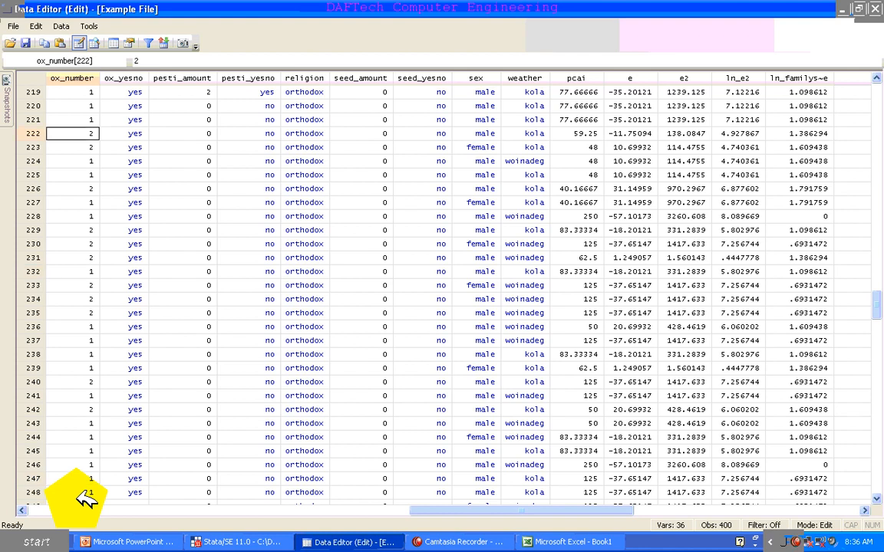
{"action": "key", "text": "Up"}
{"action": "key", "text": "shift+Right"}
{"action": "key", "text": "shift+Right"}
{"action": "key", "text": "shift+Right"}
{"action": "key", "text": "shift+Right"}
{"action": "key", "text": "shift+Right"}
{"action": "key", "text": "shift+Right"}
{"action": "key", "text": "shift+Right"}
{"action": "key", "text": "shift+Right"}
{"action": "key", "text": "shift+Right"}
{"action": "key", "text": "shift+Right"}
{"action": "key", "text": "shift+Right"}
{"action": "key", "text": "shift+Right"}
{"action": "key", "text": "shift+Right"}
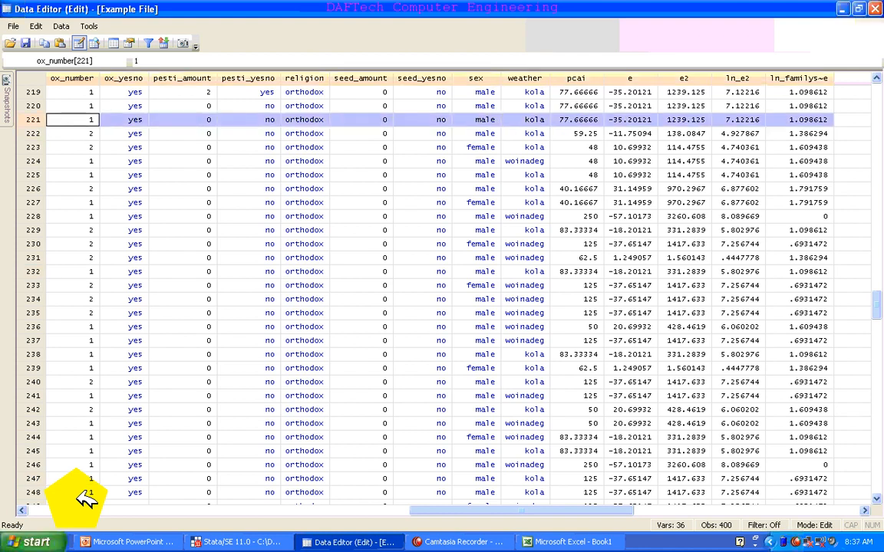
{"action": "key", "text": "shift+Down"}
{"action": "key", "text": "shift+Down"}
{"action": "key", "text": "shift+Down"}
{"action": "key", "text": "shift+Down"}
{"action": "key", "text": "shift+Down"}
{"action": "key", "text": "shift+Down"}
{"action": "key", "text": "shift+Down"}
{"action": "key", "text": "shift+Down"}
{"action": "key", "text": "shift+Down"}
{"action": "key", "text": "shift+Down"}
{"action": "key", "text": "shift+Down"}
{"action": "key", "text": "shift+Down"}
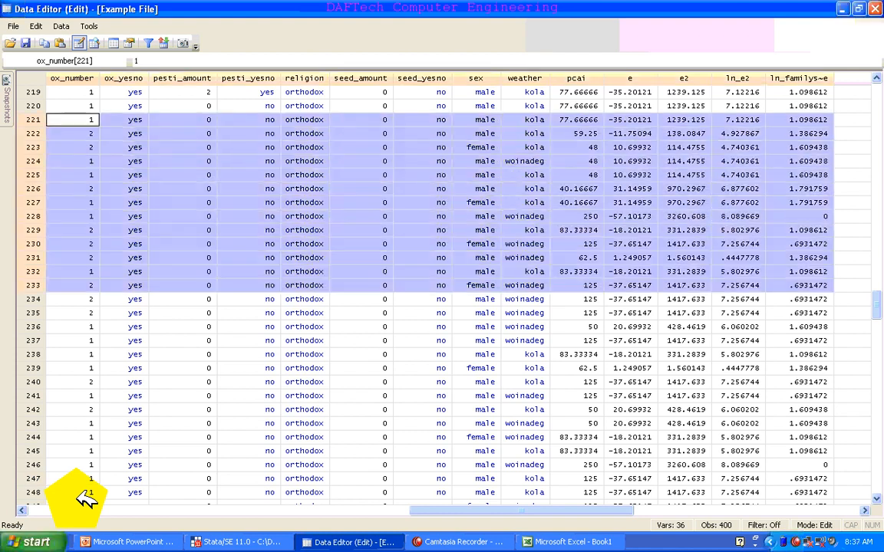
{"action": "key", "text": "shift+Down"}
{"action": "key", "text": "shift+Down"}
Select all variables of observation 221 in the Data Editor, from id through the last column, ln_familysize.
{"action": "key", "text": "Left"}
{"action": "key", "text": "Left"}
{"action": "key", "text": "Left"}
{"action": "key", "text": "Left"}
{"action": "key", "text": "Left"}
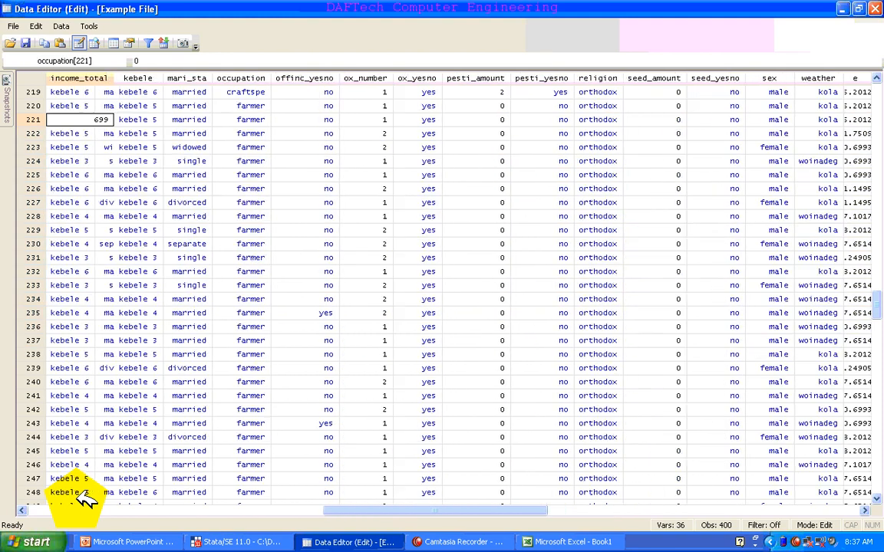
{"action": "key", "text": "Left"}
{"action": "key", "text": "Left"}
{"action": "key", "text": "Left"}
{"action": "key", "text": "Left"}
{"action": "key", "text": "Left"}
{"action": "key", "text": "Left"}
{"action": "key", "text": "Left"}
{"action": "key", "text": "Left"}
{"action": "key", "text": "Left"}
{"action": "key", "text": "Left"}
{"action": "key", "text": "Left"}
{"action": "key", "text": "Left"}
{"action": "key", "text": "Left"}
{"action": "key", "text": "Left"}
{"action": "key", "text": "Left"}
{"action": "key", "text": "Left"}
{"action": "key", "text": "Left"}
{"action": "key", "text": "Left"}
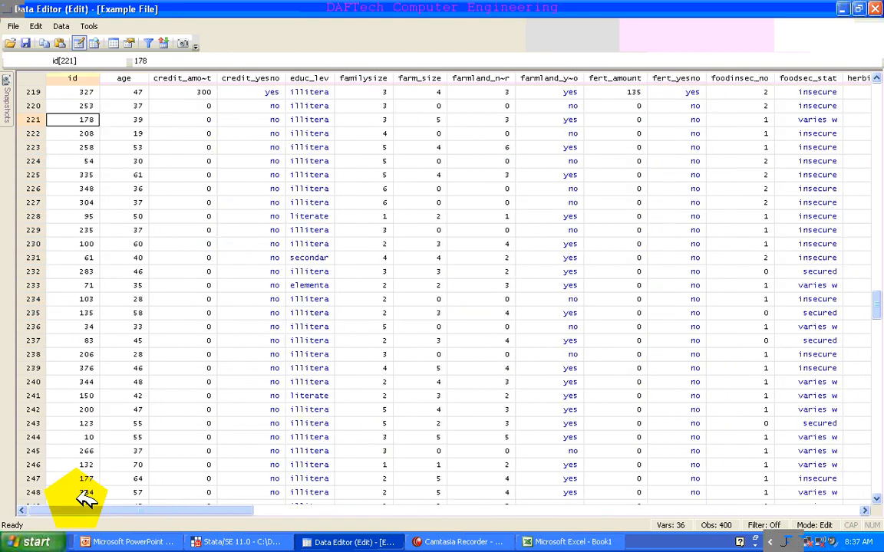
{"action": "key", "text": "shift+Right"}
{"action": "key", "text": "shift+Right"}
{"action": "key", "text": "shift+Right"}
{"action": "key", "text": "shift+Right"}
{"action": "key", "text": "shift+Right"}
{"action": "key", "text": "shift+Right"}
{"action": "key", "text": "shift+Right"}
{"action": "key", "text": "shift+Right"}
{"action": "key", "text": "shift+Right"}
{"action": "key", "text": "shift+Right"}
{"action": "key", "text": "shift+Right"}
{"action": "key", "text": "shift+Right"}
{"action": "key", "text": "shift+Right"}
{"action": "key", "text": "shift+Right"}
{"action": "key", "text": "shift+Right"}
{"action": "key", "text": "shift+Right"}
{"action": "key", "text": "shift+Right"}
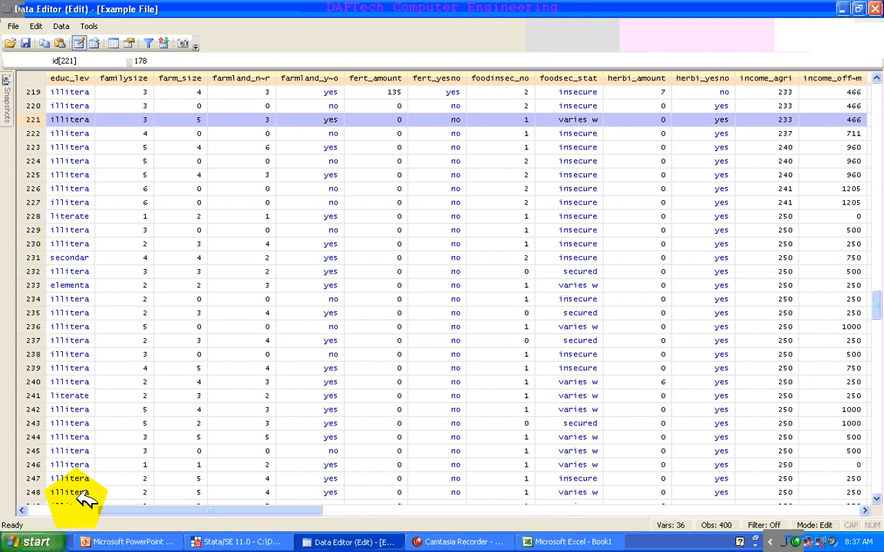
{"action": "key", "text": "shift+Right"}
{"action": "key", "text": "shift+Right"}
{"action": "key", "text": "shift+Right"}
{"action": "key", "text": "shift+Right"}
{"action": "key", "text": "shift+Right"}
{"action": "key", "text": "shift+Right"}
{"action": "key", "text": "shift+Right"}
{"action": "key", "text": "shift+Right"}
{"action": "key", "text": "shift+Right"}
{"action": "key", "text": "shift+Right"}
{"action": "key", "text": "shift+Right"}
{"action": "key", "text": "shift+Right"}
Extend the selection from observation 221 down to observation 400.
{"action": "key", "text": "shift+Down"}
{"action": "key", "text": "shift+Down"}
{"action": "key", "text": "shift+Down"}
{"action": "key", "text": "shift+Down"}
{"action": "key", "text": "shift+Down"}
{"action": "key", "text": "shift+Down"}
{"action": "key", "text": "shift+Down"}
{"action": "key", "text": "shift+Down"}
{"action": "key", "text": "shift+Down"}
{"action": "key", "text": "shift+Down"}
{"action": "key", "text": "shift+Down"}
{"action": "key", "text": "shift+Down"}
{"action": "key", "text": "shift+Down"}
{"action": "key", "text": "shift+Down"}
{"action": "key", "text": "shift+Down"}
{"action": "key", "text": "shift+Down"}
{"action": "key", "text": "shift+Down"}
{"action": "key", "text": "shift+Down"}
{"action": "key", "text": "shift+Down"}
{"action": "key", "text": "shift+Down"}
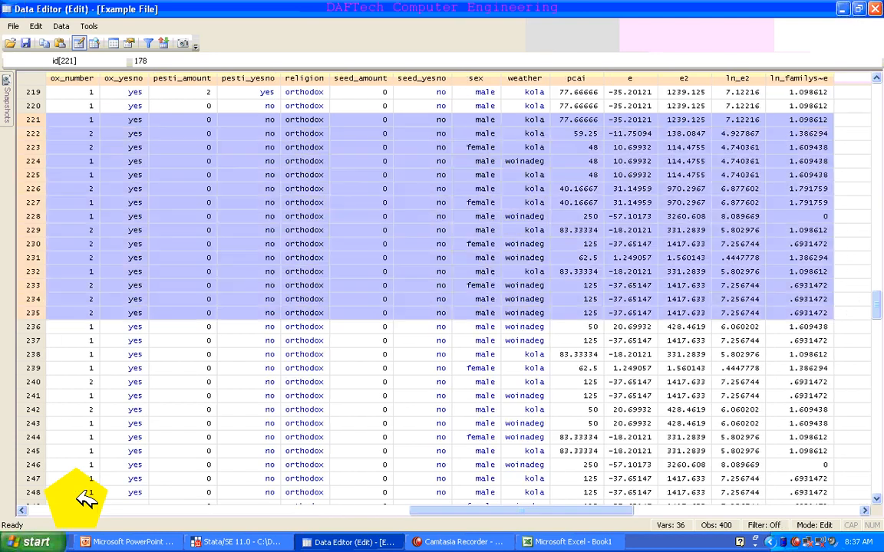
{"action": "key", "text": "shift+Down"}
{"action": "key", "text": "shift+Down"}
{"action": "key", "text": "shift+Down"}
{"action": "key", "text": "shift+Down"}
{"action": "key", "text": "shift+Down"}
{"action": "key", "text": "shift+Down"}
{"action": "key", "text": "shift+Down"}
{"action": "key", "text": "shift+Down"}
{"action": "key", "text": "shift+Down"}
{"action": "key", "text": "shift+Down"}
{"action": "key", "text": "shift+Down"}
{"action": "key", "text": "shift+Down"}
{"action": "key", "text": "shift+Down"}
{"action": "key", "text": "shift+Down"}
{"action": "key", "text": "shift+Down"}
{"action": "key", "text": "shift+Down"}
{"action": "key", "text": "shift+Down"}
{"action": "key", "text": "shift+Down"}
{"action": "key", "text": "shift+Down"}
{"action": "key", "text": "shift+Down"}
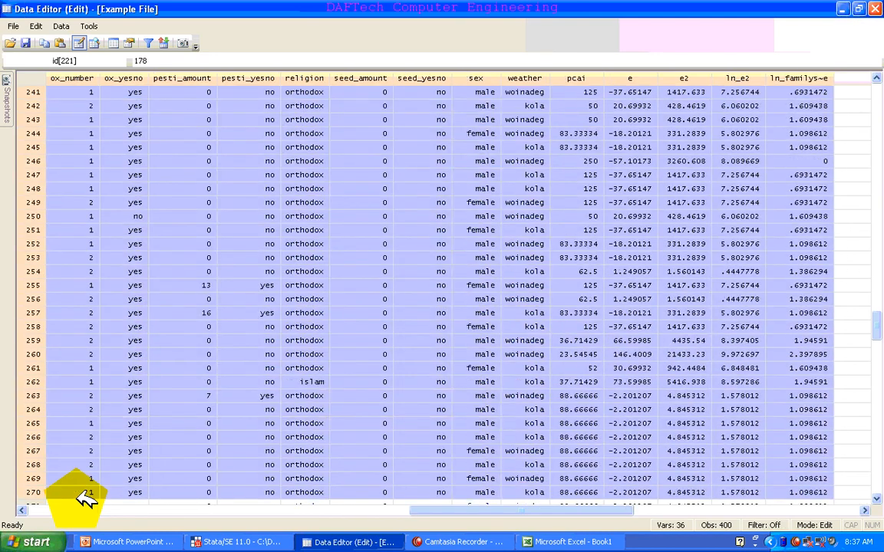
{"action": "key", "text": "shift+Down"}
{"action": "key", "text": "shift+Down"}
{"action": "key", "text": "shift+Down"}
{"action": "key", "text": "shift+Down"}
{"action": "key", "text": "shift+Down"}
{"action": "key", "text": "shift+Down"}
{"action": "key", "text": "shift+Down"}
{"action": "key", "text": "shift+Down"}
{"action": "key", "text": "shift+Down"}
{"action": "key", "text": "shift+Down"}
{"action": "key", "text": "shift+Down"}
{"action": "key", "text": "shift+Down"}
{"action": "key", "text": "shift+Down"}
{"action": "key", "text": "shift+Down"}
{"action": "key", "text": "shift+Down"}
{"action": "key", "text": "shift+Down"}
{"action": "key", "text": "shift+Down"}
{"action": "key", "text": "shift+Down"}
{"action": "key", "text": "shift+Down"}
{"action": "key", "text": "shift+Down"}
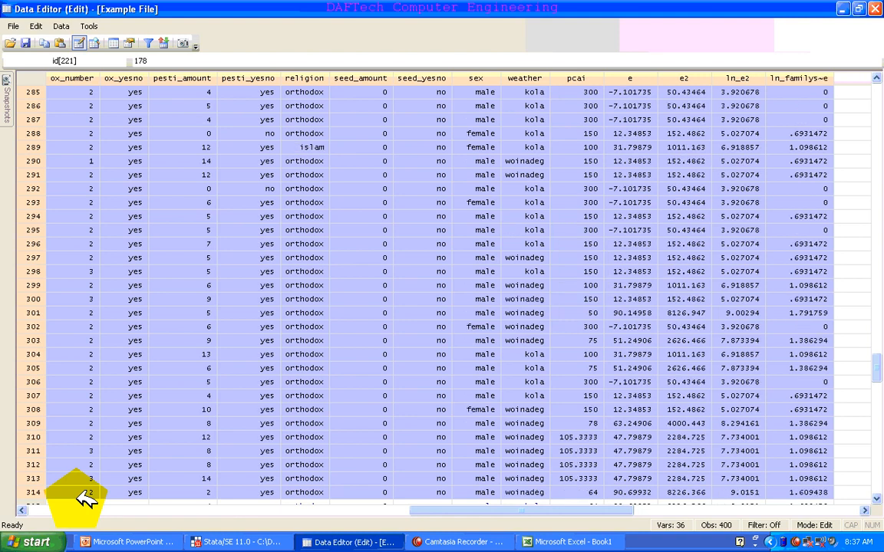
{"action": "key", "text": "shift+Down"}
{"action": "key", "text": "shift+Down"}
{"action": "key", "text": "shift+Down"}
{"action": "key", "text": "shift+Down"}
{"action": "key", "text": "shift+Down"}
{"action": "key", "text": "shift+Down"}
{"action": "key", "text": "shift+Down"}
{"action": "key", "text": "shift+Down"}
{"action": "key", "text": "shift+Down"}
{"action": "key", "text": "shift+Down"}
{"action": "key", "text": "shift+Down"}
{"action": "key", "text": "shift+Down"}
{"action": "key", "text": "shift+Down"}
{"action": "key", "text": "shift+Down"}
{"action": "key", "text": "shift+Down"}
{"action": "key", "text": "shift+Down"}
{"action": "key", "text": "shift+Down"}
{"action": "key", "text": "shift+Down"}
{"action": "key", "text": "shift+Down"}
{"action": "key", "text": "shift+Down"}
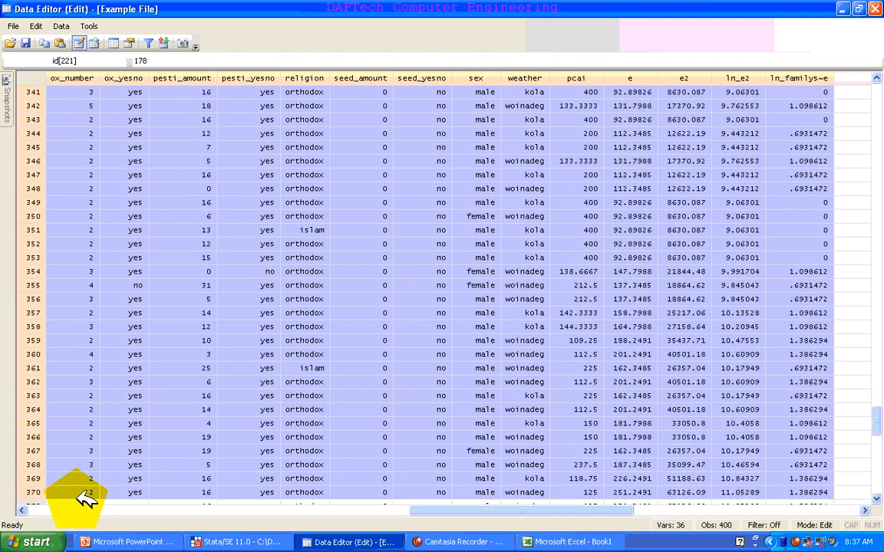
{"action": "key", "text": "shift+Down"}
{"action": "key", "text": "shift+Down"}
{"action": "key", "text": "shift+Down"}
{"action": "key", "text": "shift+Down"}
{"action": "key", "text": "shift+Down"}
{"action": "key", "text": "shift+Down"}
{"action": "key", "text": "shift+Down"}
{"action": "key", "text": "shift+Down"}
{"action": "key", "text": "shift+Down"}
{"action": "key", "text": "shift+Down"}
{"action": "key", "text": "shift+Down"}
{"action": "key", "text": "shift+Down"}
{"action": "key", "text": "shift+Down"}
{"action": "key", "text": "shift+Down"}
{"action": "key", "text": "shift+Down"}
{"action": "key", "text": "shift+Down"}
{"action": "key", "text": "shift+Down"}
{"action": "key", "text": "shift+Down"}
{"action": "key", "text": "shift+Down"}
{"action": "key", "text": "shift+Down"}
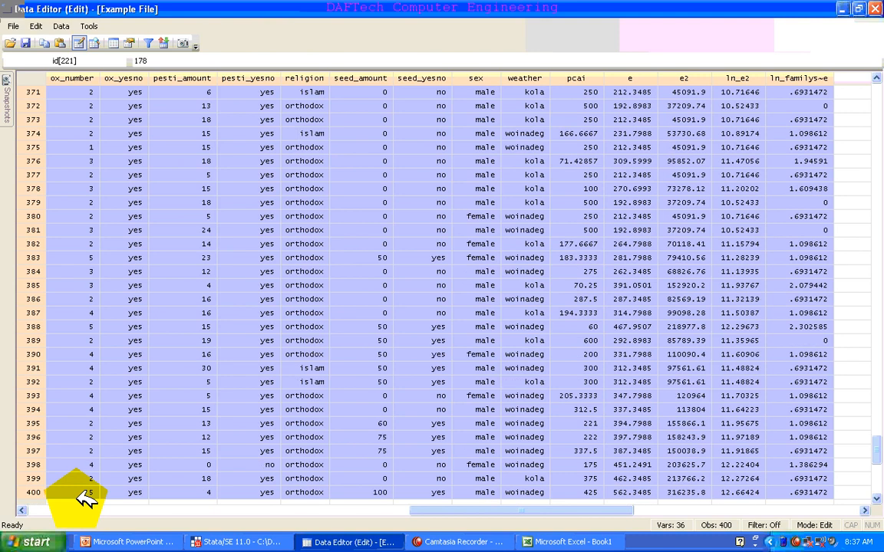
Copy the selected observations 221 to 400 into Excel's 221-400 sheet at cell A1, and return to the 1-180 sheet.
{"action": "right_click", "coordinate": [95, 444]}
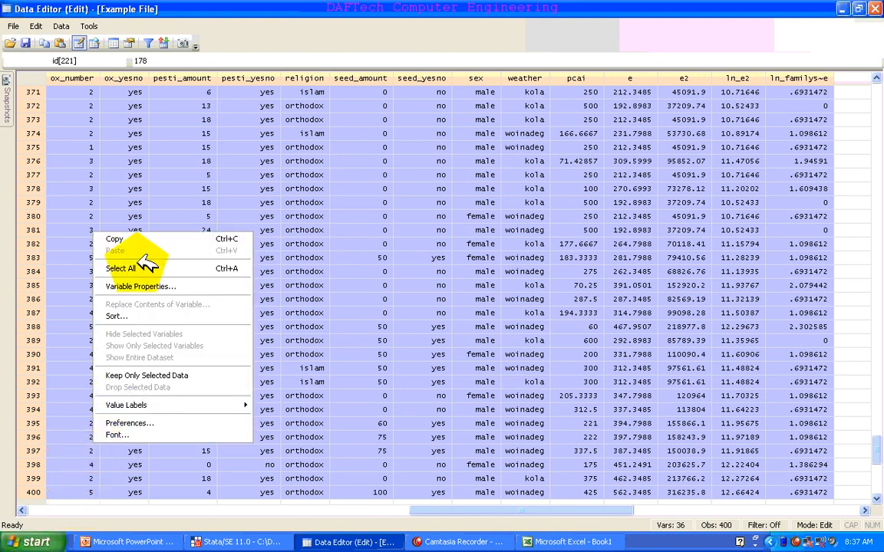
{"action": "left_click", "coordinate": [123, 240]}
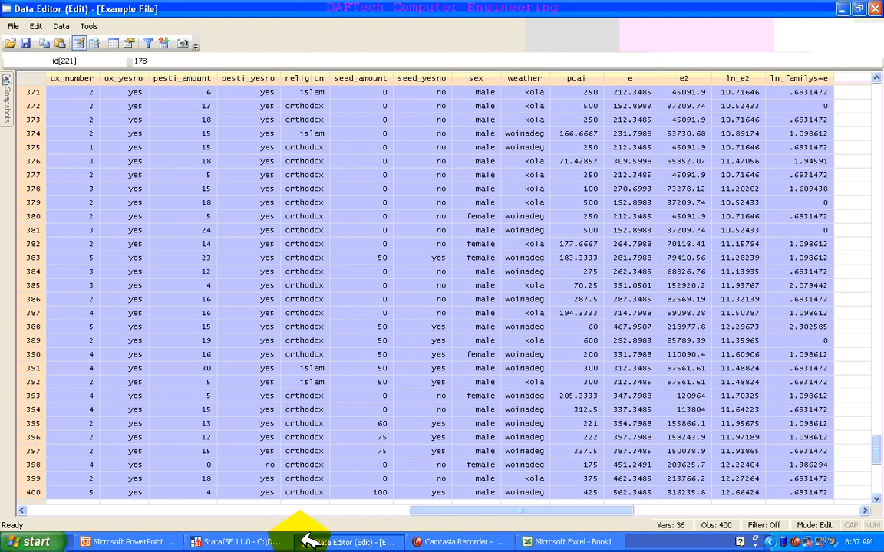
{"action": "left_click", "coordinate": [572, 542]}
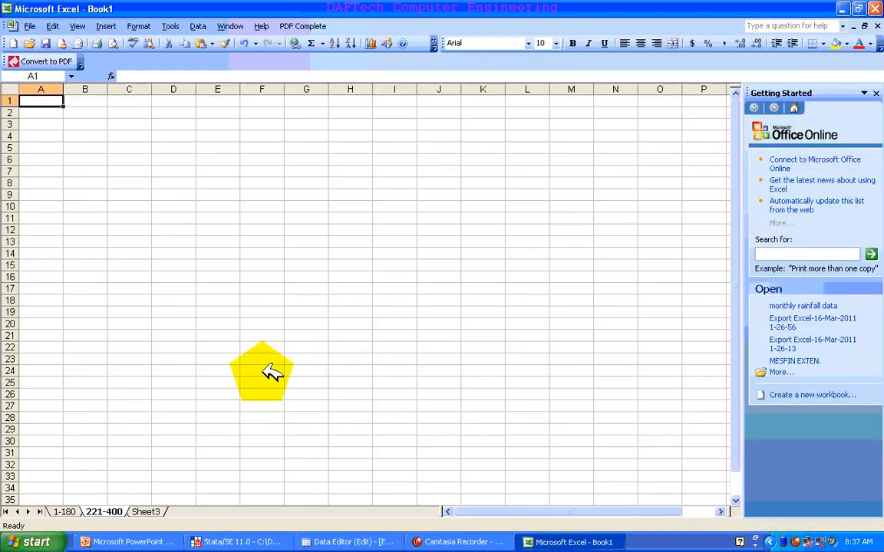
{"action": "key", "text": "ctrl+v"}
{"action": "left_click", "coordinate": [112, 311]}
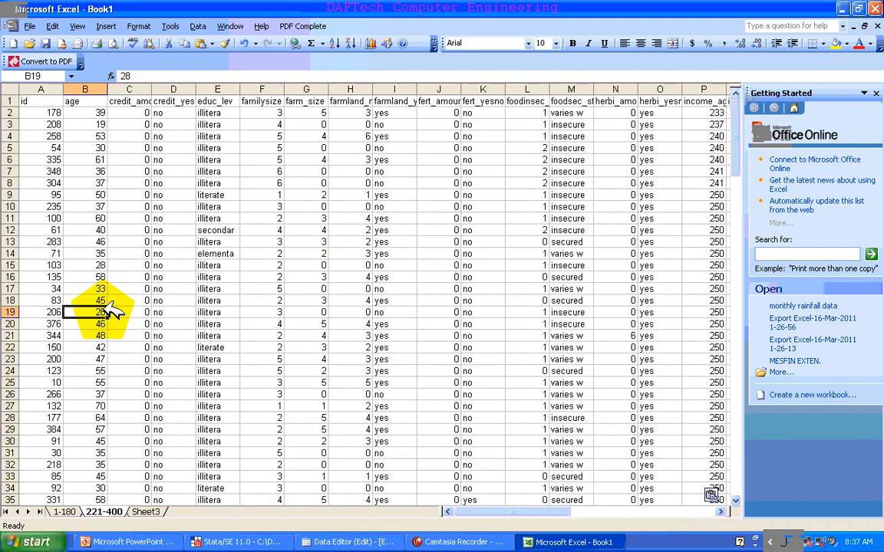
{"action": "left_click", "coordinate": [69, 511]}
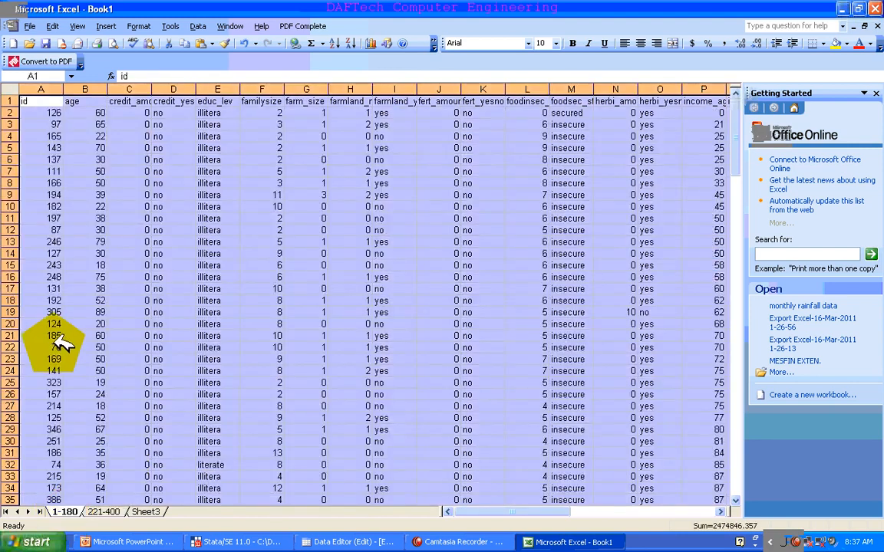
Rename the empty Sheet3 of the workbook as lambda.
{"action": "left_click", "coordinate": [115, 512]}
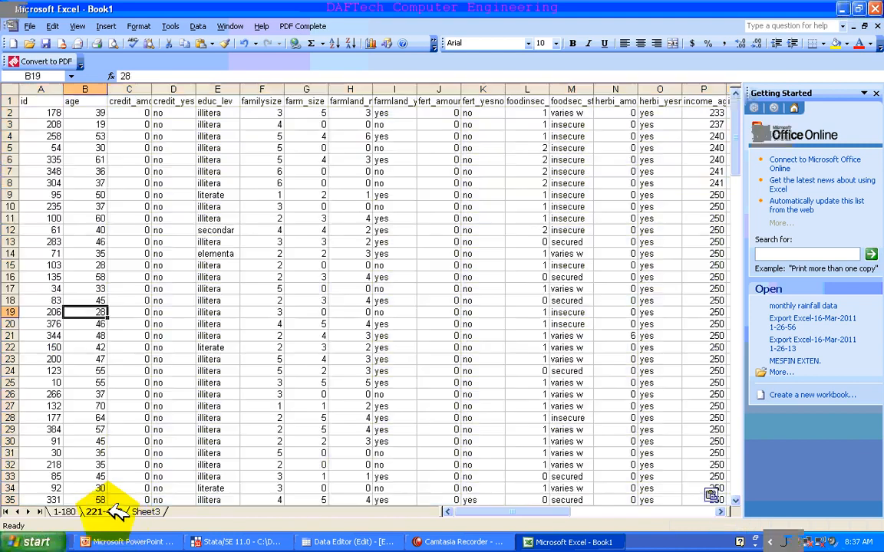
{"action": "left_click", "coordinate": [98, 420]}
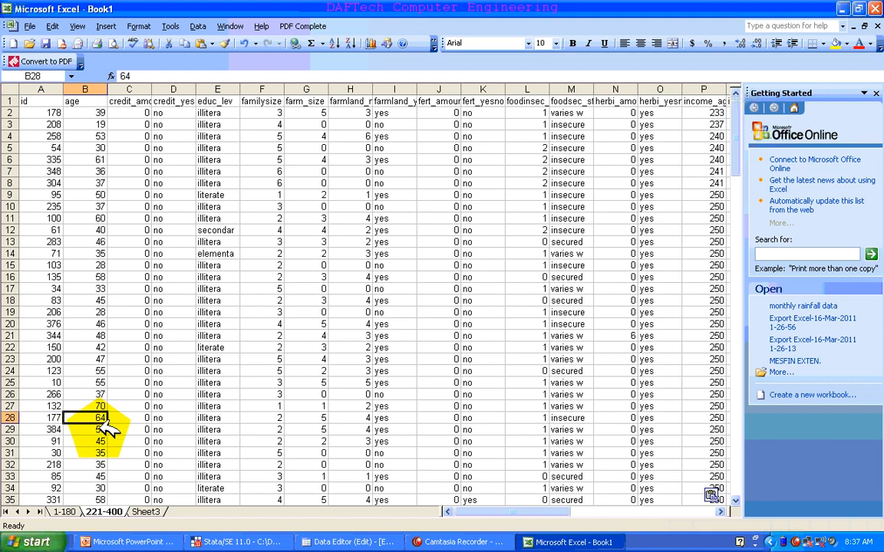
{"action": "left_click", "coordinate": [148, 512]}
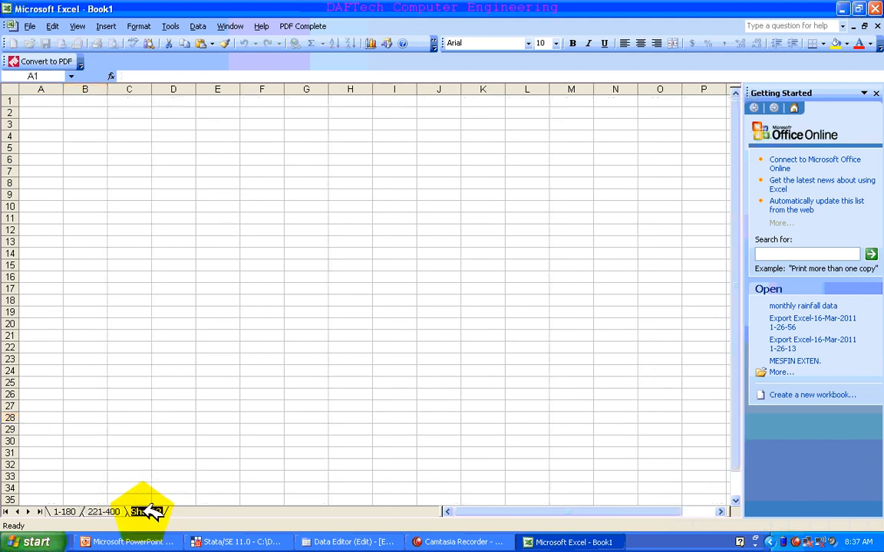
{"action": "type", "text": "lan"}
{"action": "key", "text": "Return"}
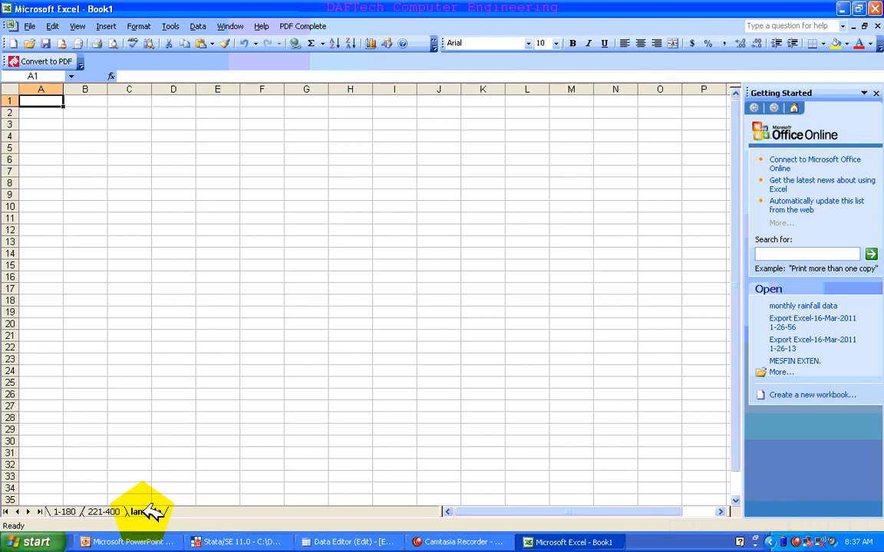
Enter the headings R2-1, R2-2 and lambda in cells A1 to C1 and make row 1 bold.
{"action": "type", "text": "R2-1"}
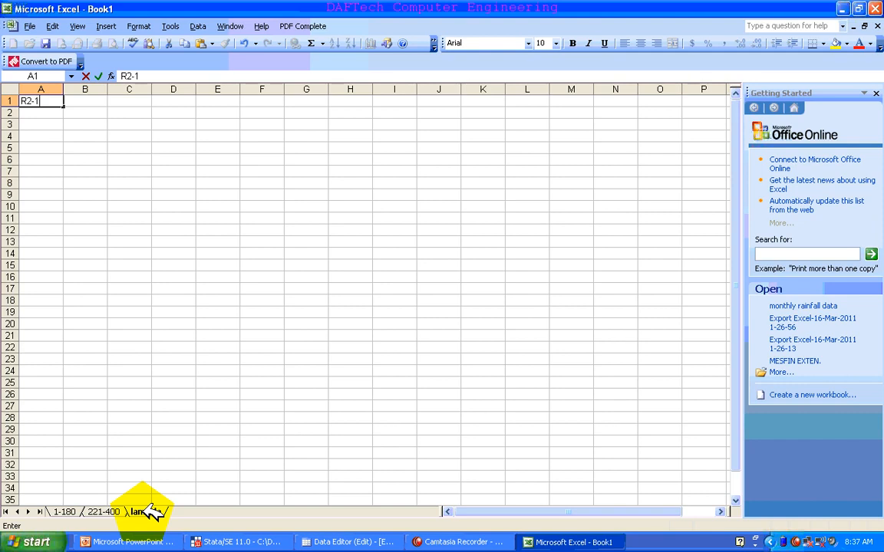
{"action": "key", "text": "Tab"}
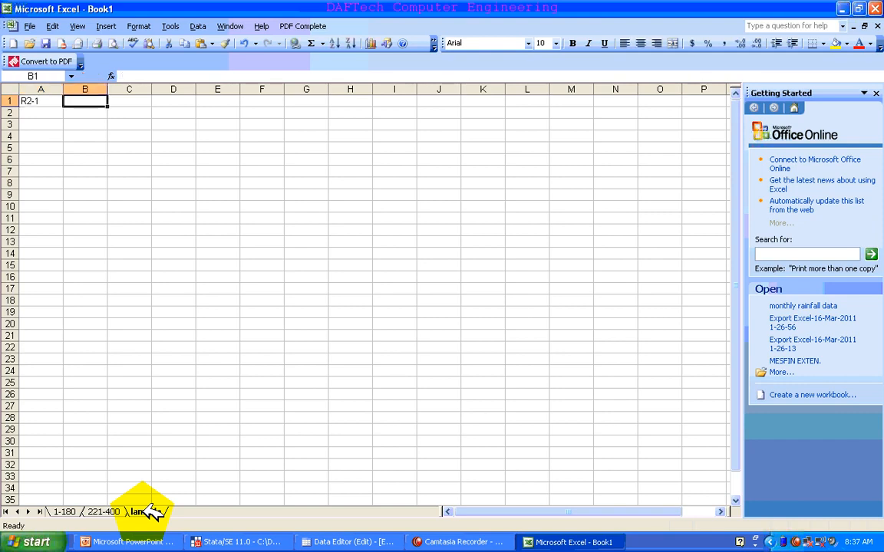
{"action": "type", "text": "R"}
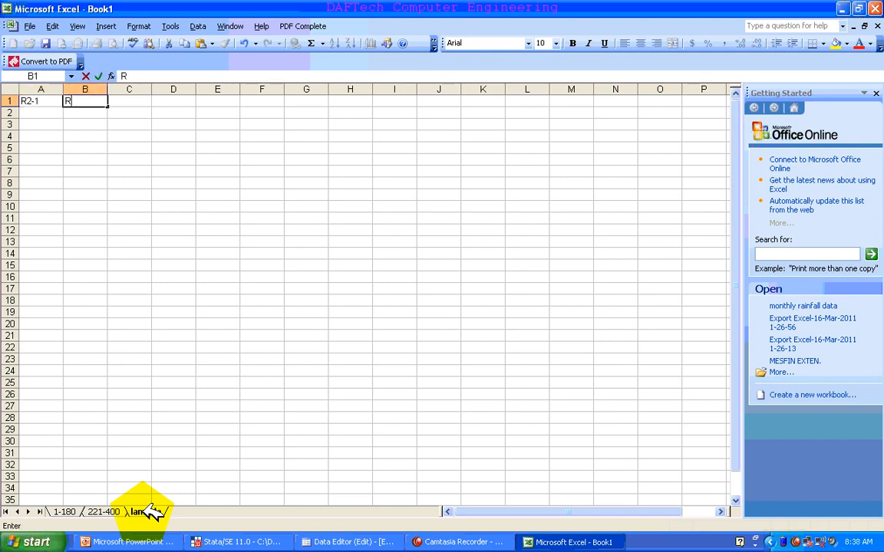
{"action": "type", "text": "2-2"}
{"action": "key", "text": "Tab"}
{"action": "type", "text": "lam"}
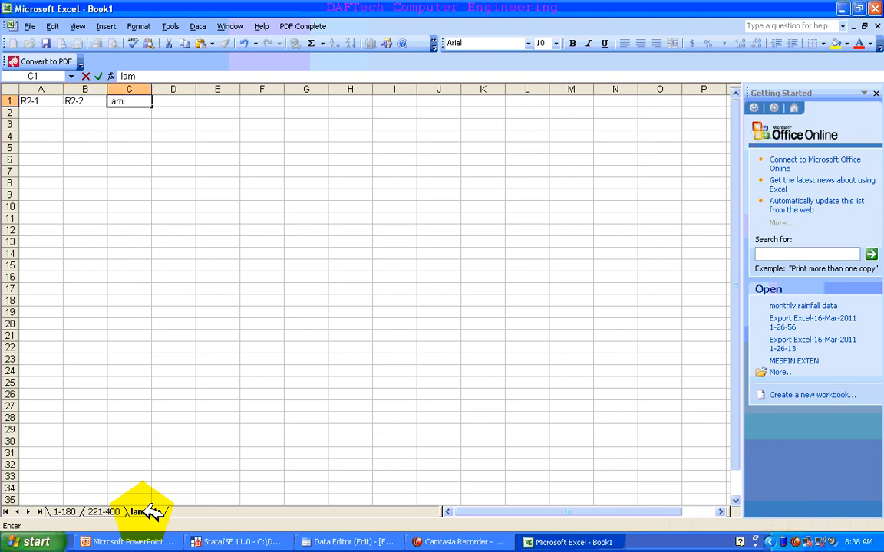
{"action": "type", "text": "bda"}
{"action": "key", "text": "Return"}
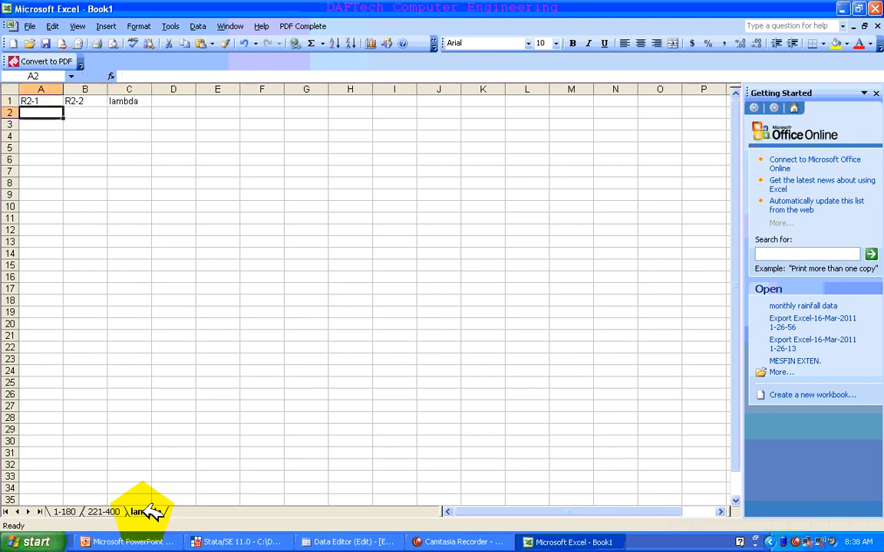
{"action": "left_click", "coordinate": [11, 102]}
{"action": "key", "text": "ctrl+b"}
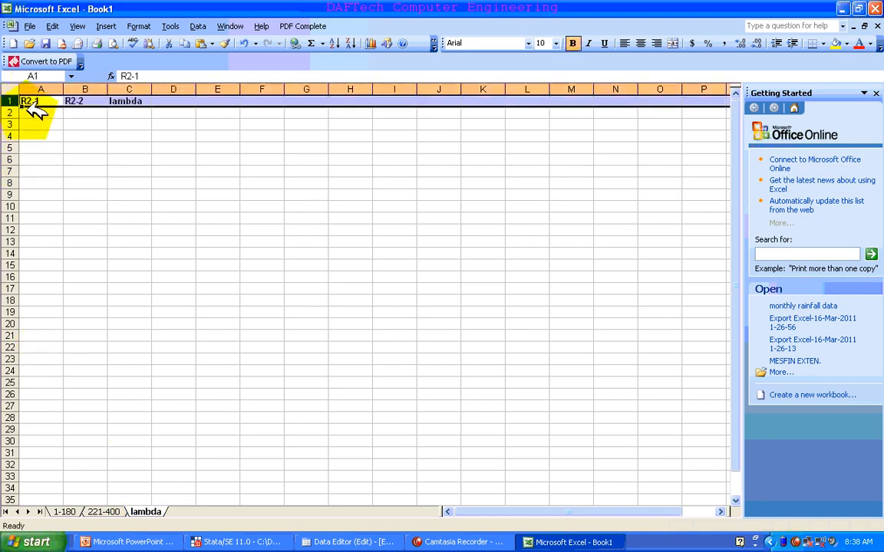
Enter the formula =B2/A2 in cell C2, under the lambda heading.
{"action": "left_click", "coordinate": [40, 113]}
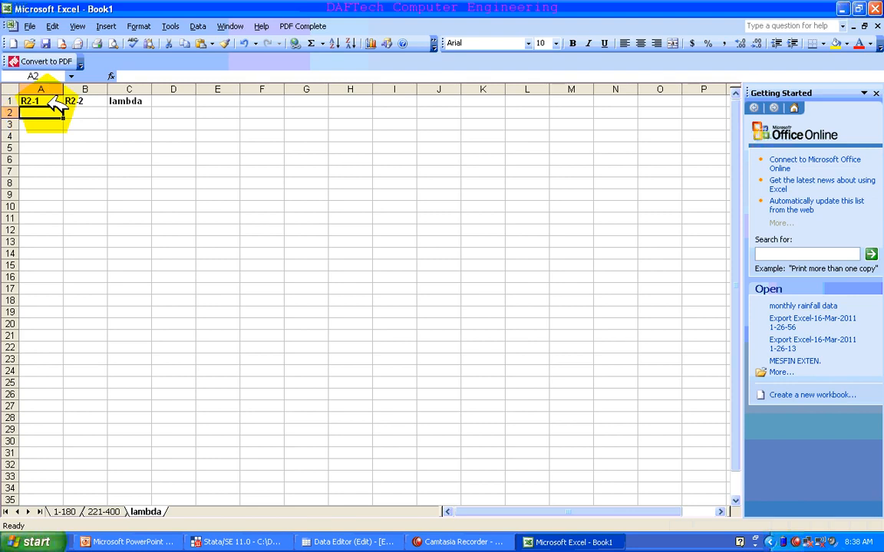
{"action": "left_click", "coordinate": [124, 113]}
{"action": "type", "text": "="}
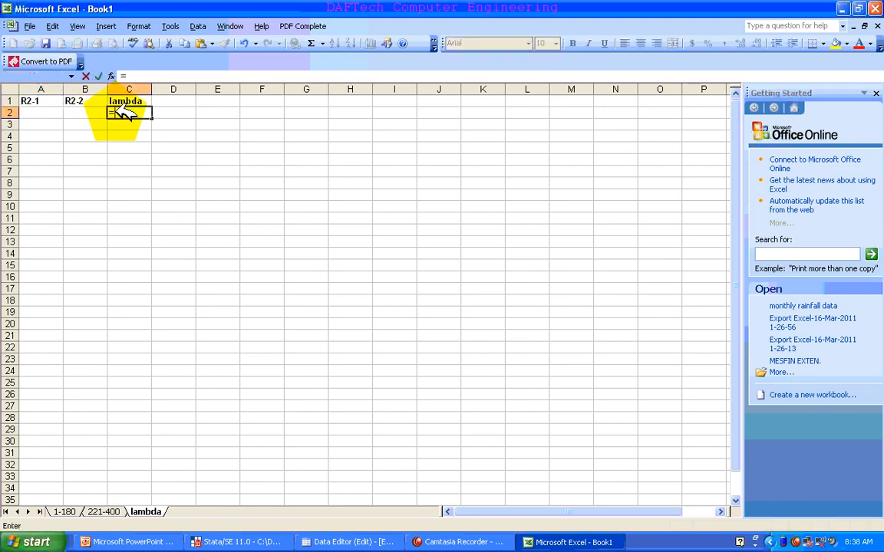
{"action": "left_click", "coordinate": [92, 114]}
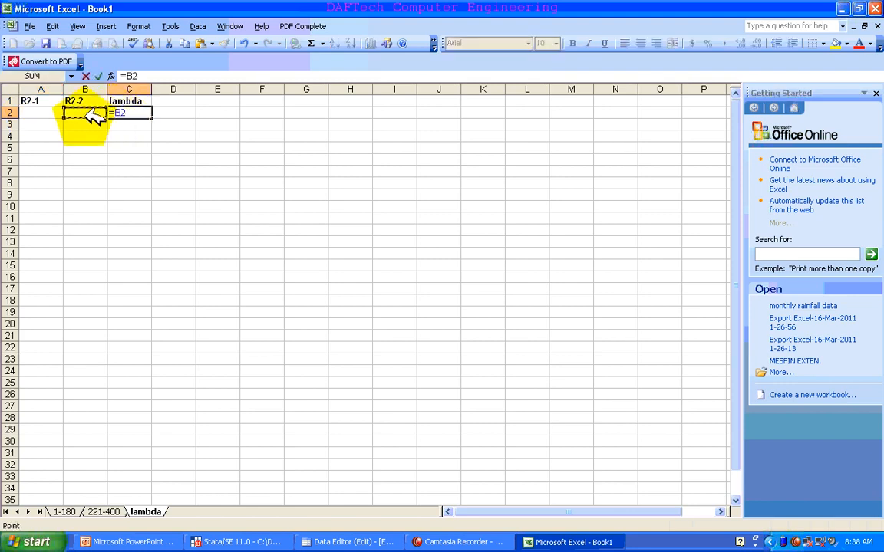
{"action": "type", "text": "/"}
{"action": "left_click", "coordinate": [60, 113]}
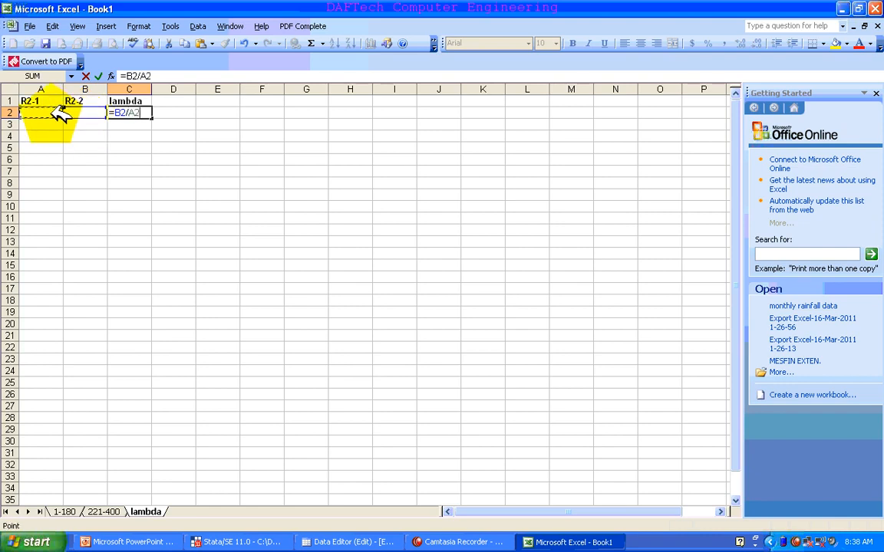
{"action": "key", "text": "Return"}
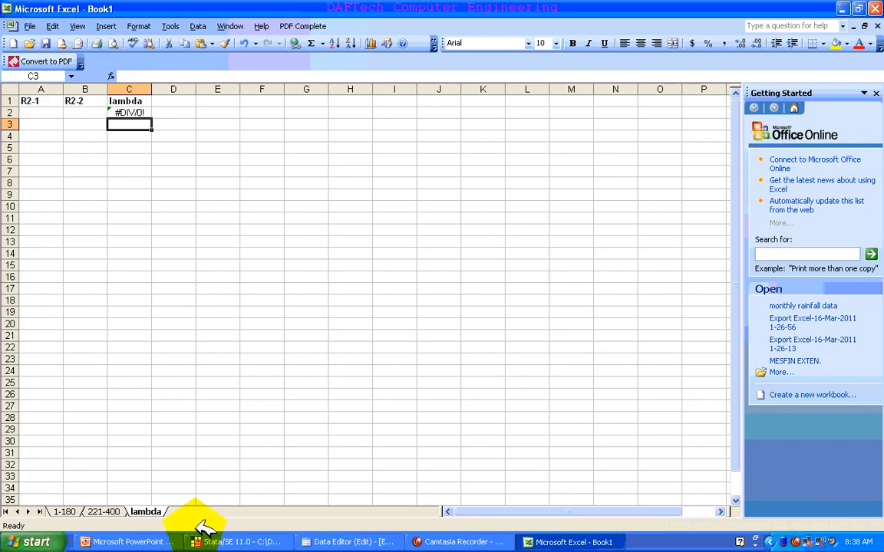
Review the lambda formula on slide 133 in PowerPoint, then check the 1-180 and 221-400 sheets in Excel.
{"action": "left_click", "coordinate": [127, 542]}
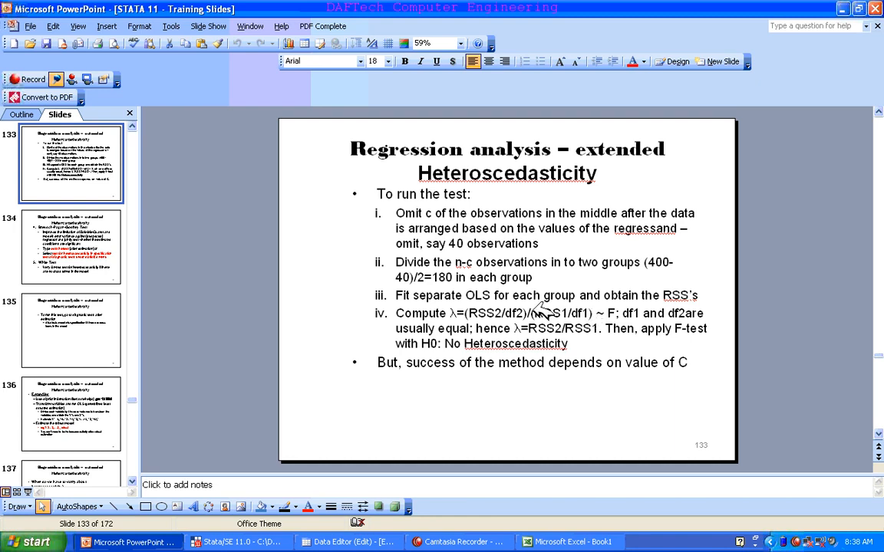
{"action": "left_click", "coordinate": [600, 323]}
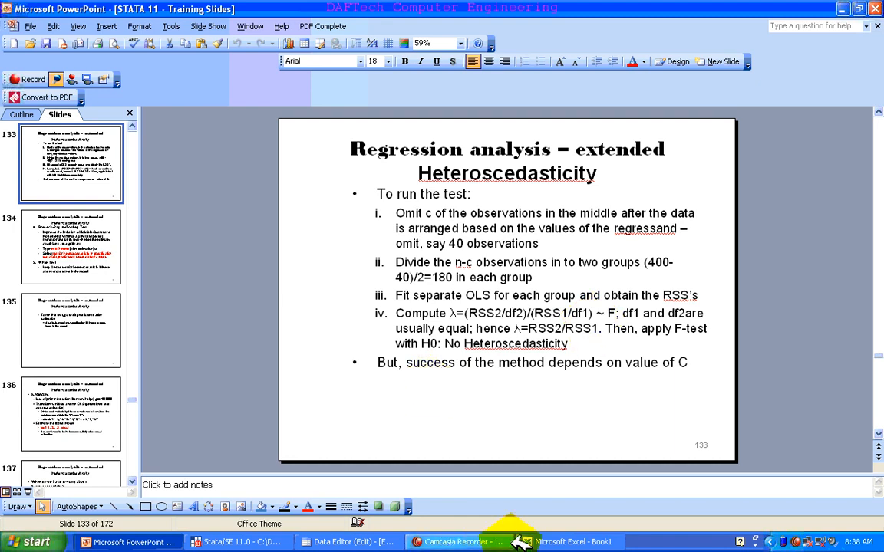
{"action": "left_click", "coordinate": [545, 541]}
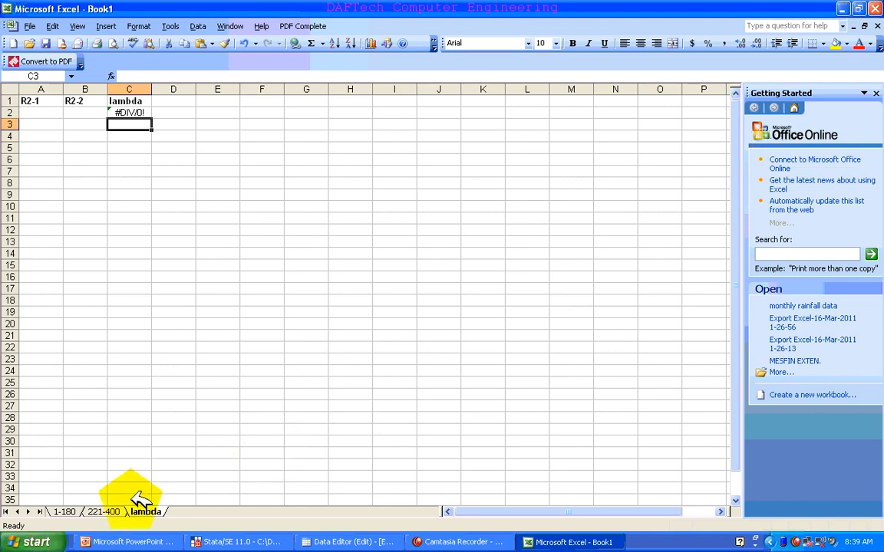
{"action": "left_click", "coordinate": [64, 511]}
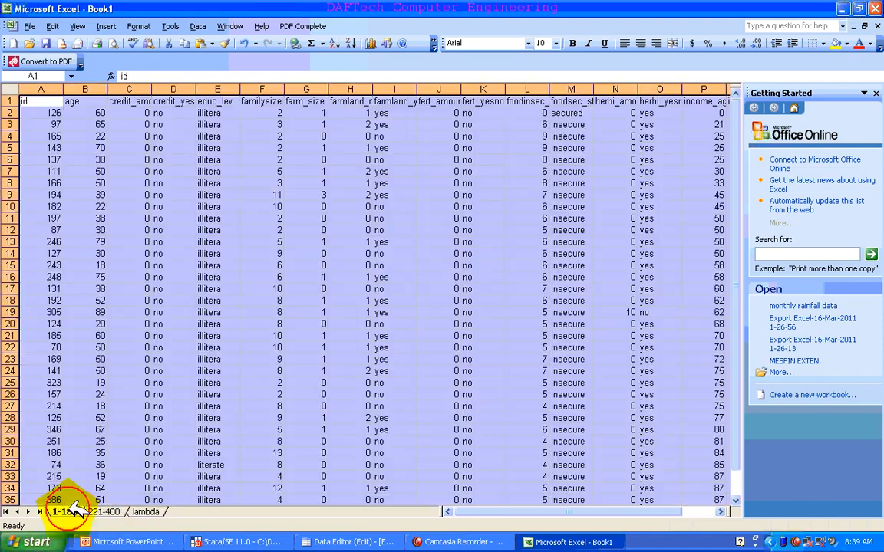
{"action": "left_click", "coordinate": [108, 512]}
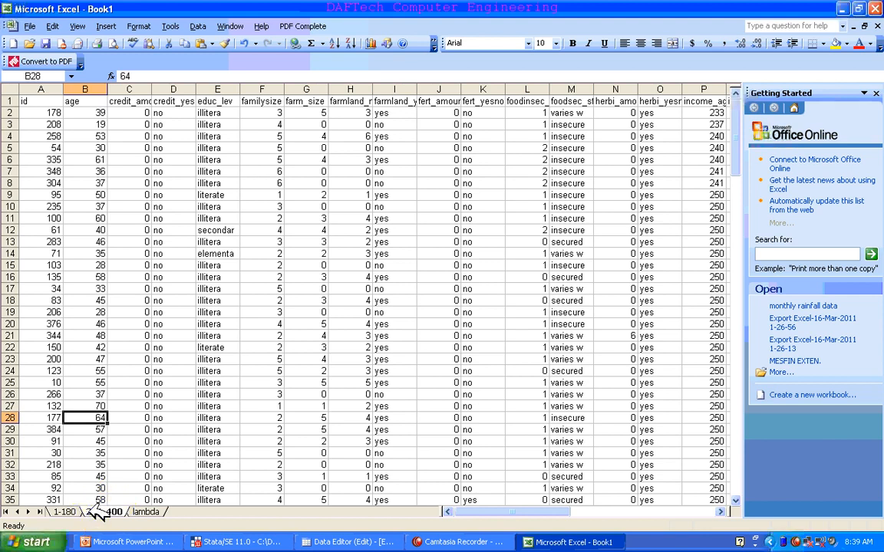
{"action": "left_click", "coordinate": [68, 512]}
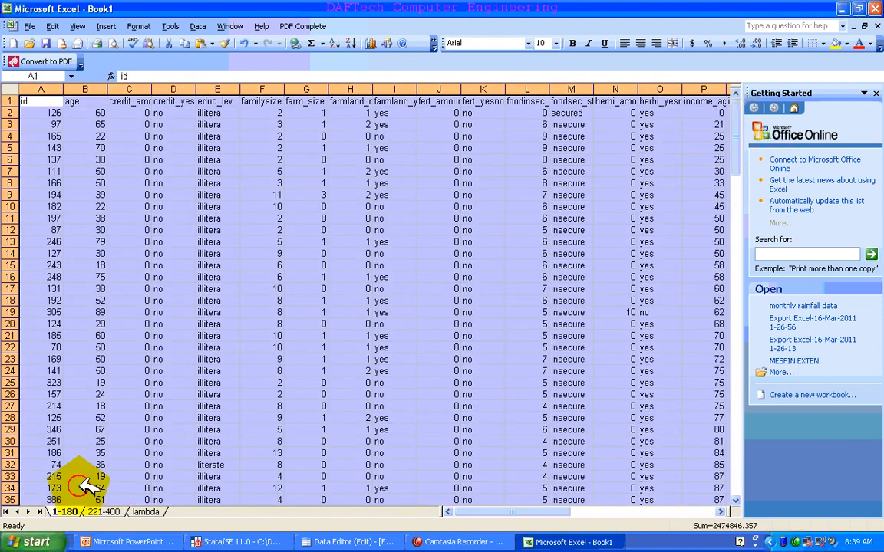
{"action": "left_click", "coordinate": [87, 487]}
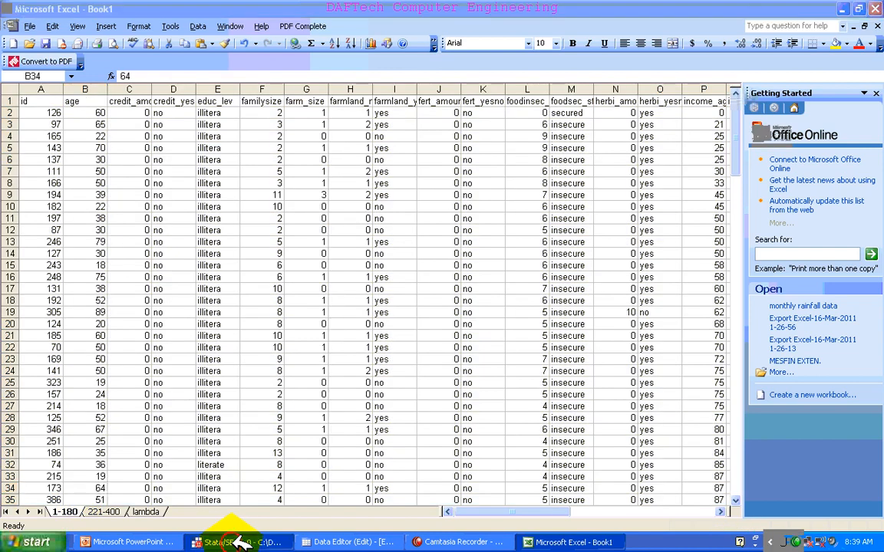
Switch to Stata and clear the current dataset from memory with the clear command.
{"action": "left_click", "coordinate": [241, 542]}
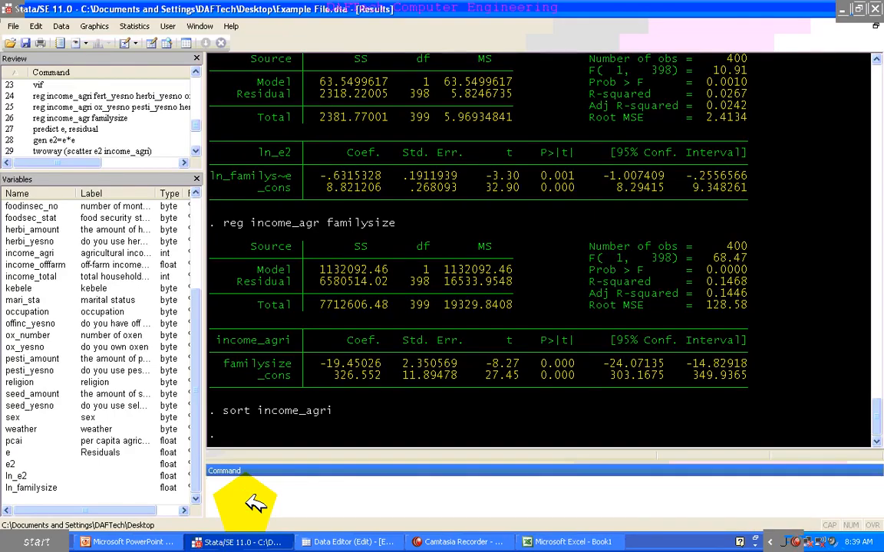
{"action": "type", "text": "clear"}
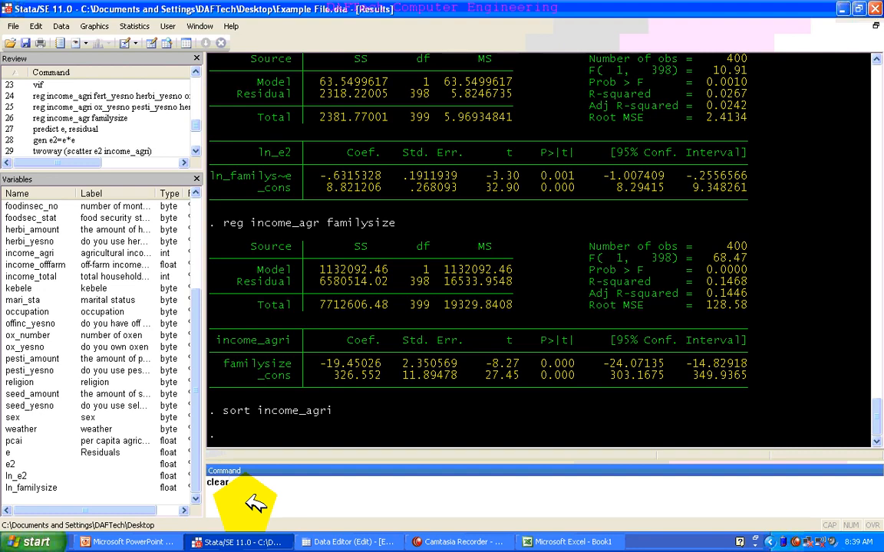
{"action": "key", "text": "Return"}
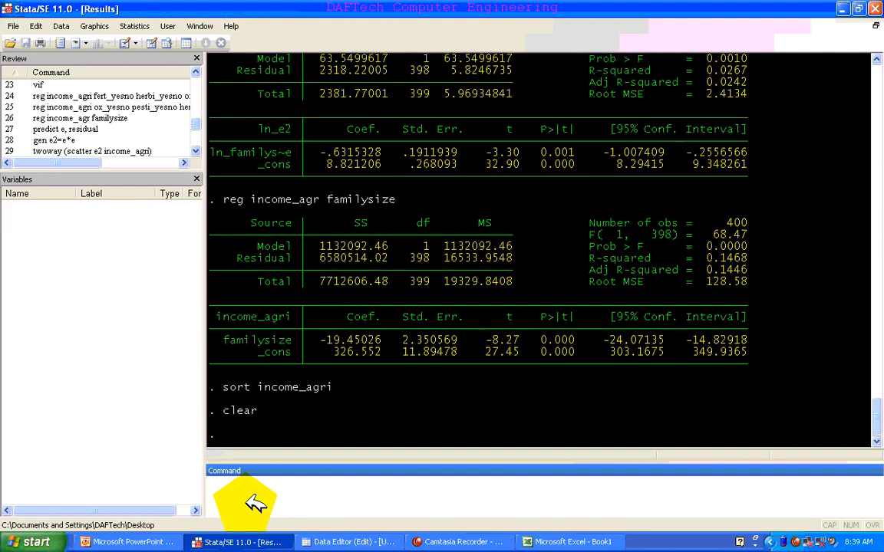
Return to Excel and copy the entire contents of the 1-180 sheet.
{"action": "left_click", "coordinate": [580, 541]}
{"action": "left_click", "coordinate": [77, 429]}
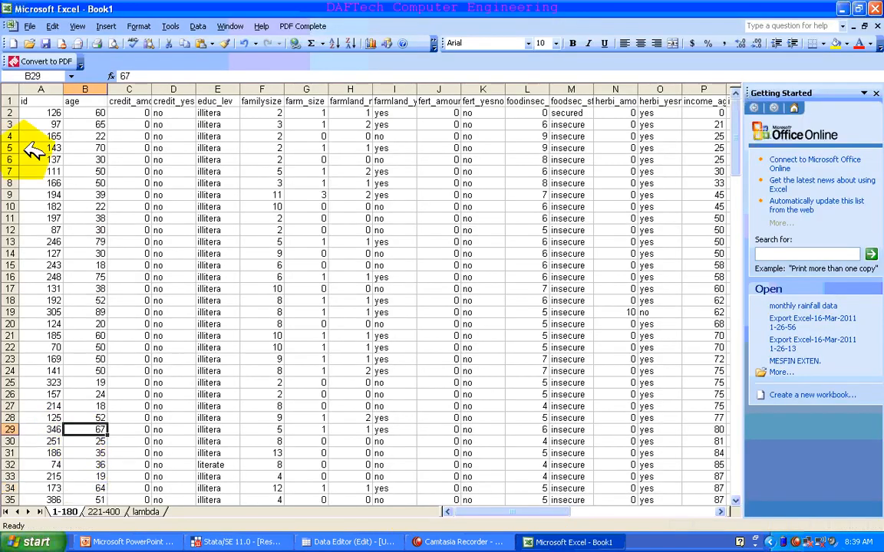
{"action": "left_click", "coordinate": [21, 94]}
{"action": "right_click", "coordinate": [20, 91]}
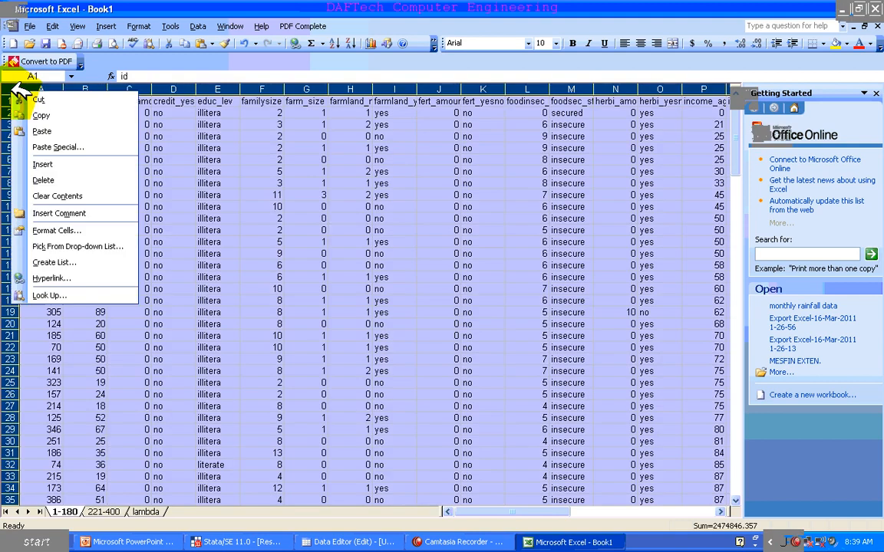
{"action": "left_click", "coordinate": [47, 115]}
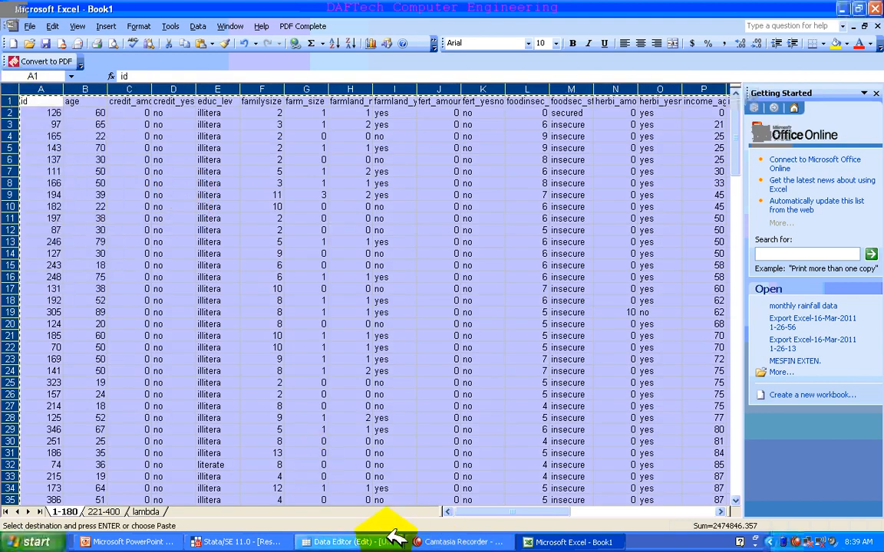
Paste the copied data into Stata's empty Data Editor with the first row as variable names, then close the editor and return to the results.
{"action": "left_click", "coordinate": [240, 542]}
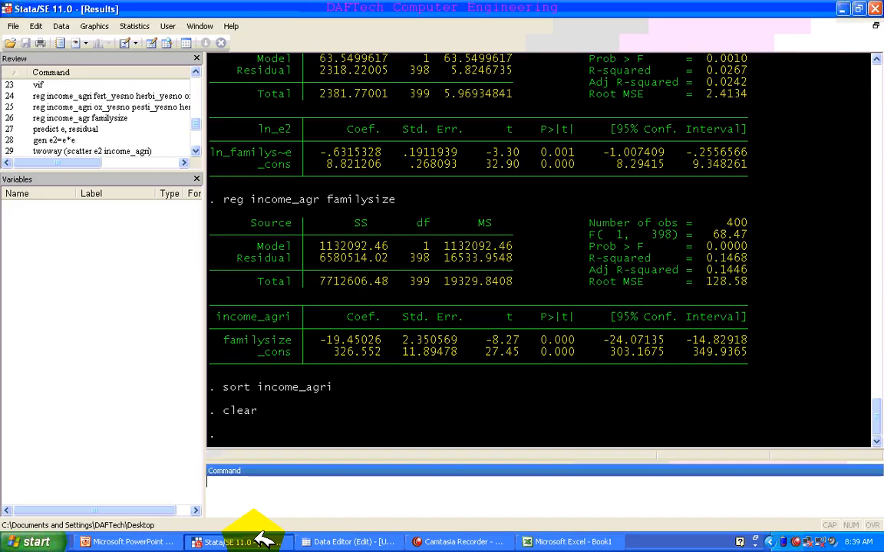
{"action": "left_click", "coordinate": [168, 43]}
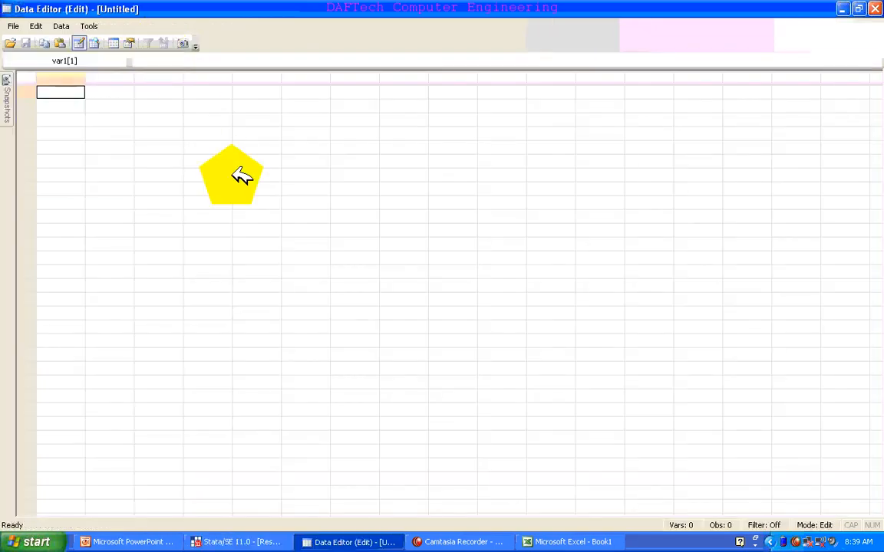
{"action": "key", "text": "ctrl+v"}
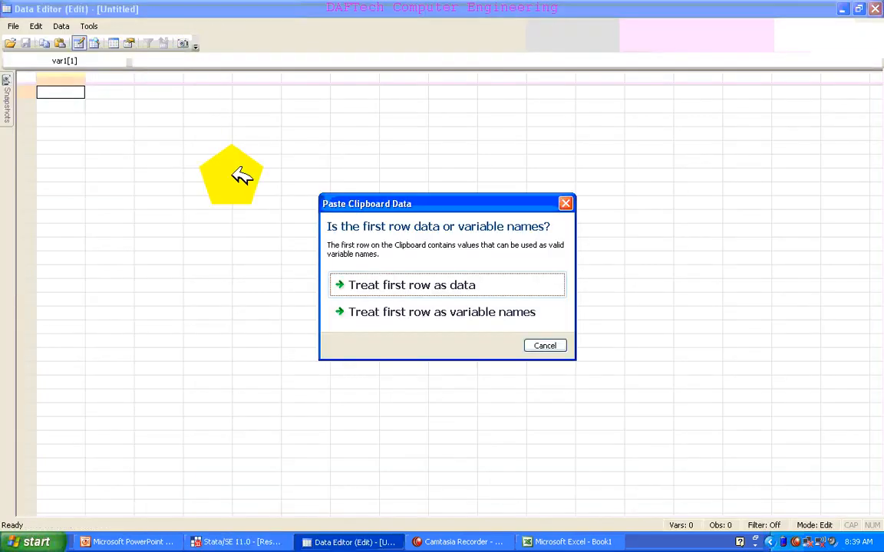
{"action": "left_click", "coordinate": [421, 313]}
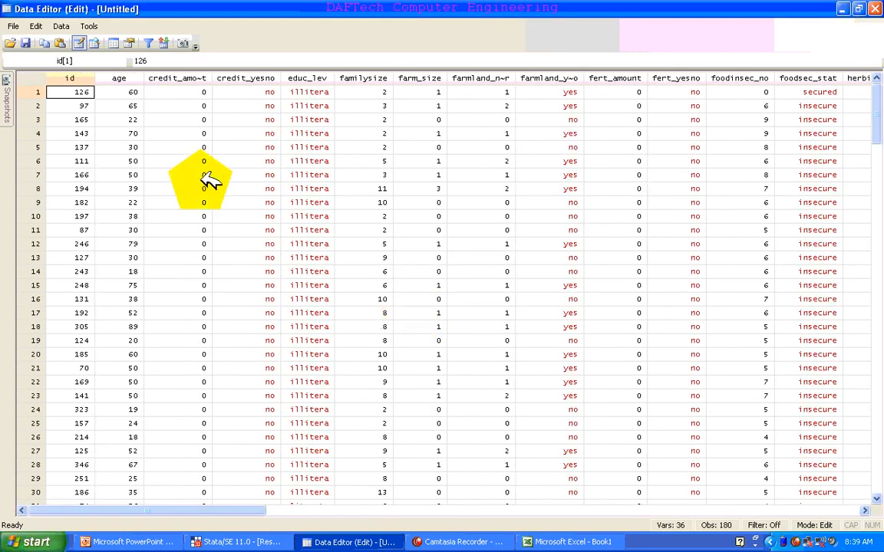
{"action": "left_click", "coordinate": [876, 9]}
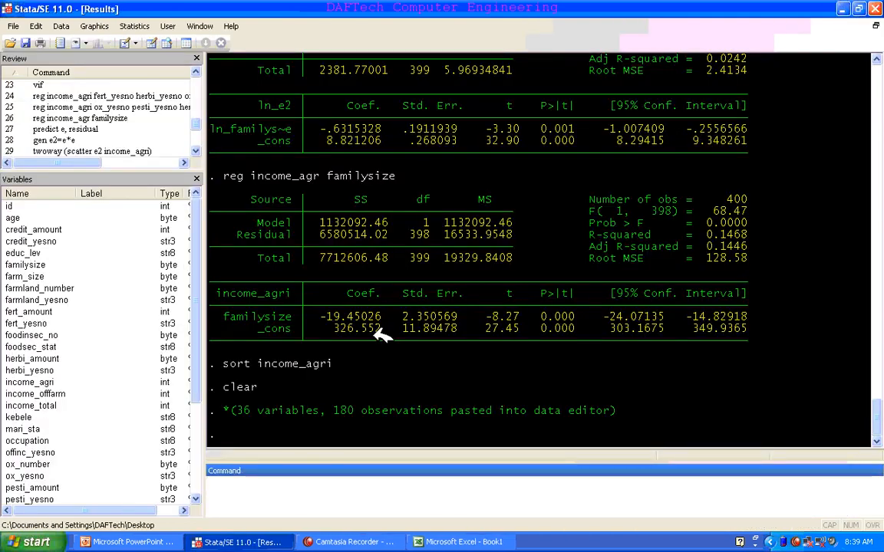
{"action": "left_click", "coordinate": [445, 537]}
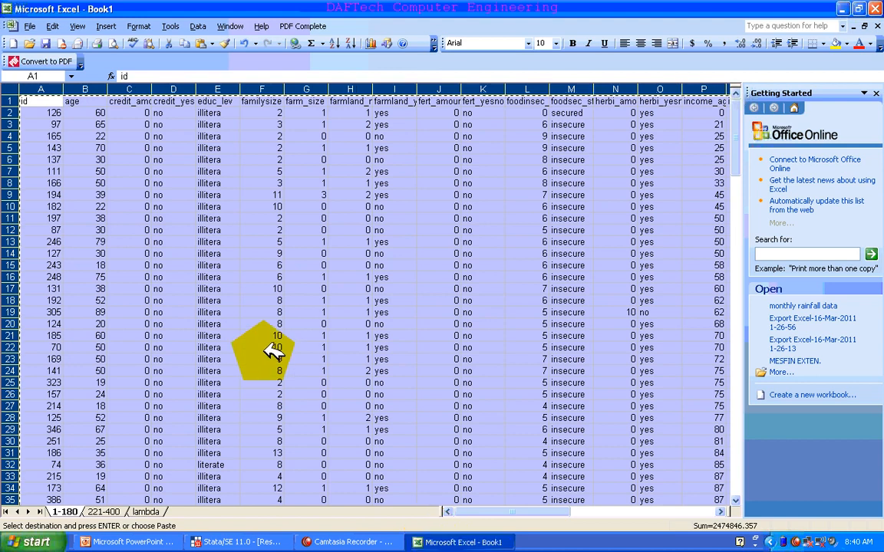
{"action": "left_click", "coordinate": [234, 542]}
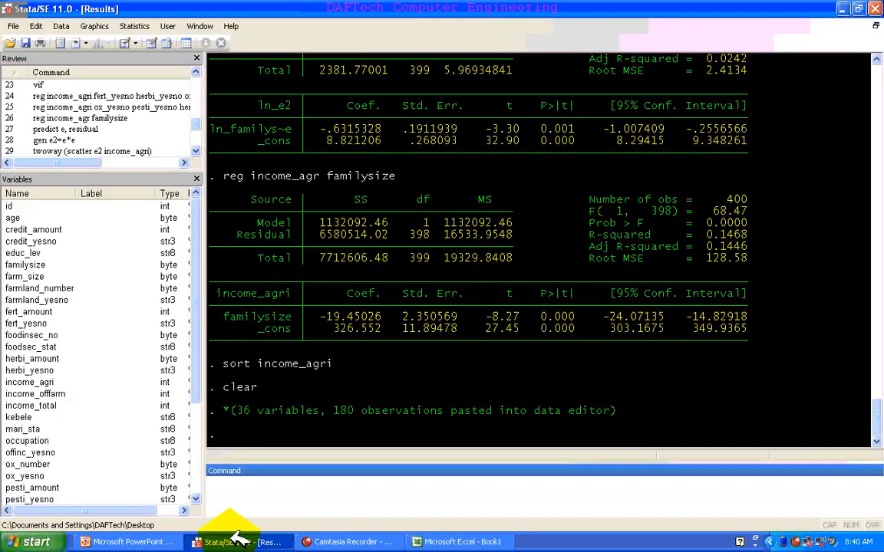
Regress income_agri on familysize for the first group of observations by rerunning the command reg income_agr familysize.
{"action": "left_click", "coordinate": [259, 497]}
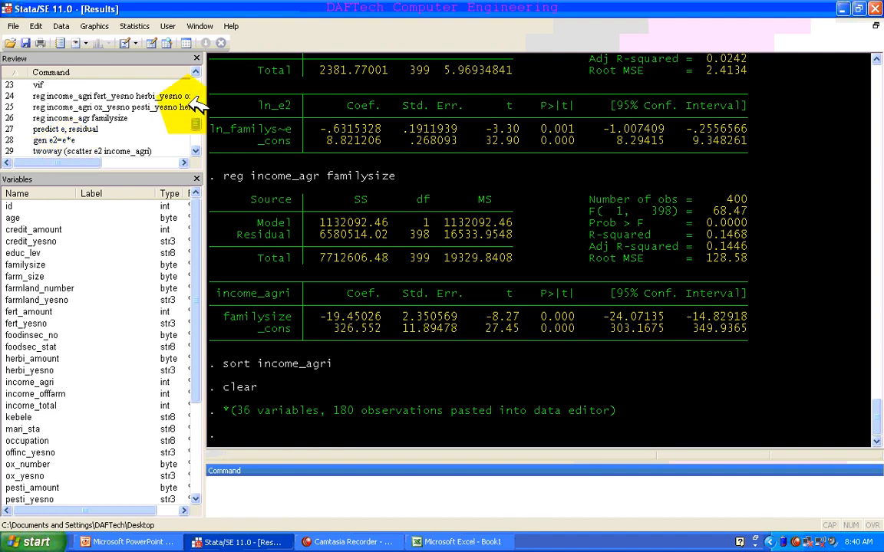
{"action": "left_click", "coordinate": [83, 118]}
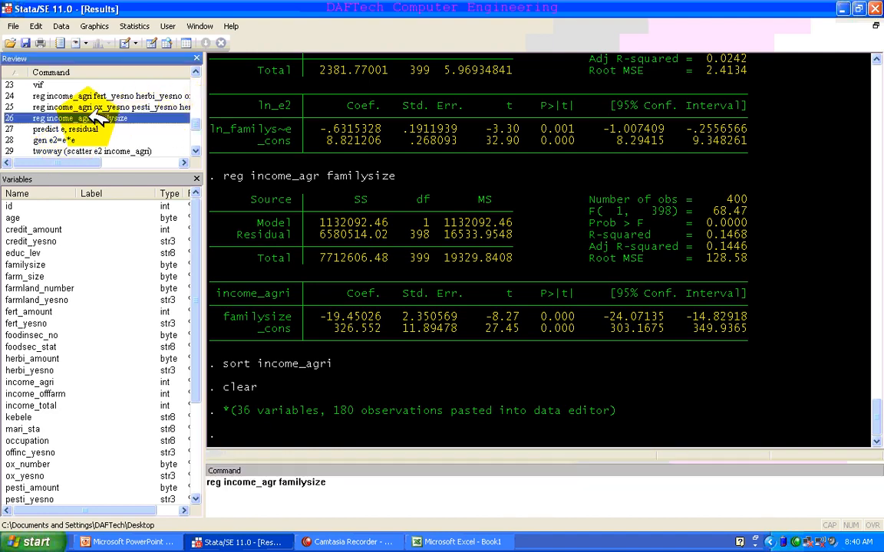
{"action": "left_click", "coordinate": [378, 474]}
{"action": "key", "text": "Return"}
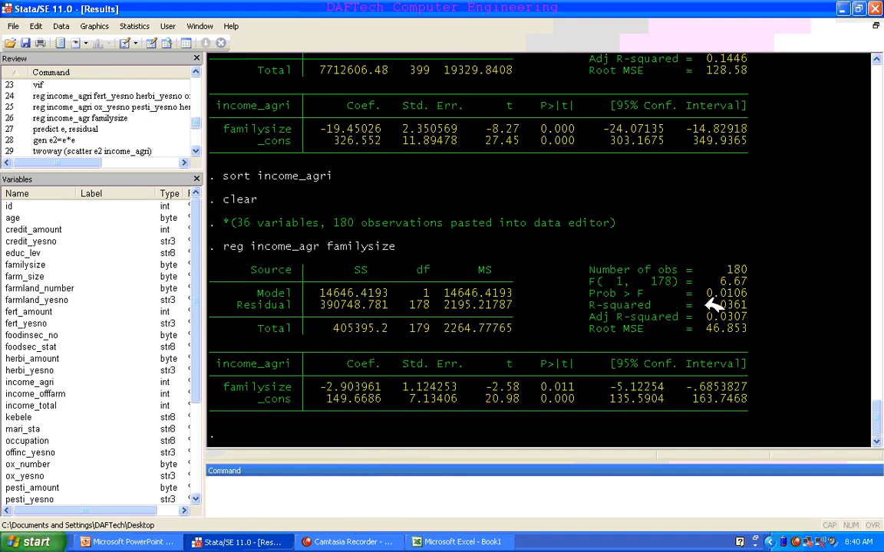
Copy the regression's R-squared value and paste it under R2-1 in cell A2 of the lambda sheet in Excel.
{"action": "left_click_drag", "start_coordinate": [702, 305], "coordinate": [748, 306]}
{"action": "key", "text": "ctrl+c"}
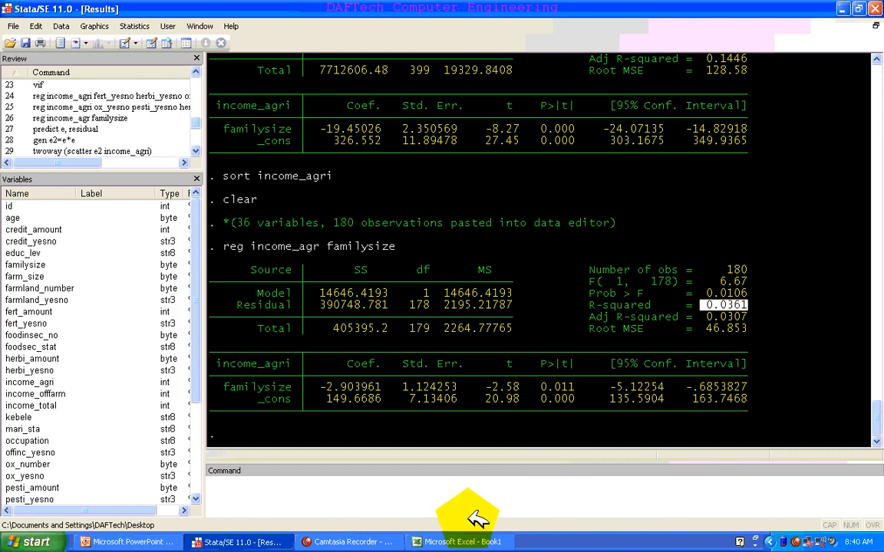
{"action": "left_click", "coordinate": [457, 542]}
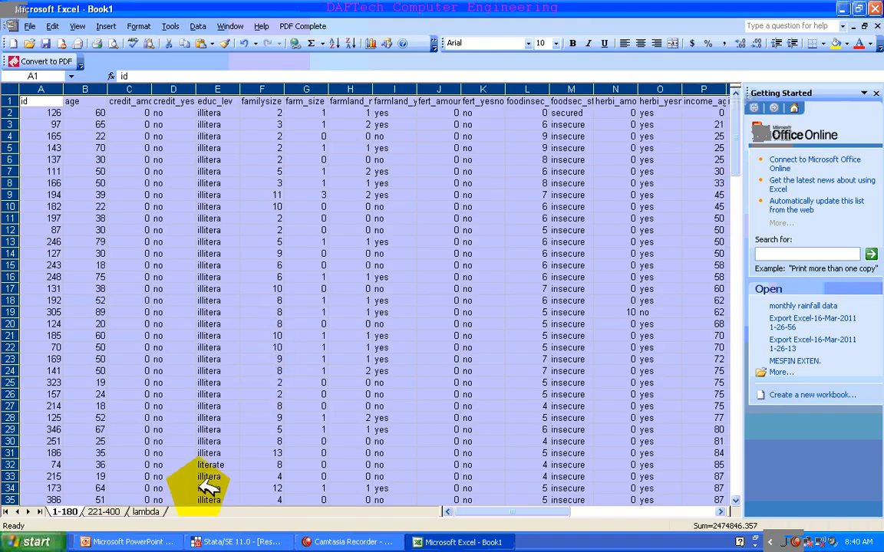
{"action": "left_click", "coordinate": [145, 512]}
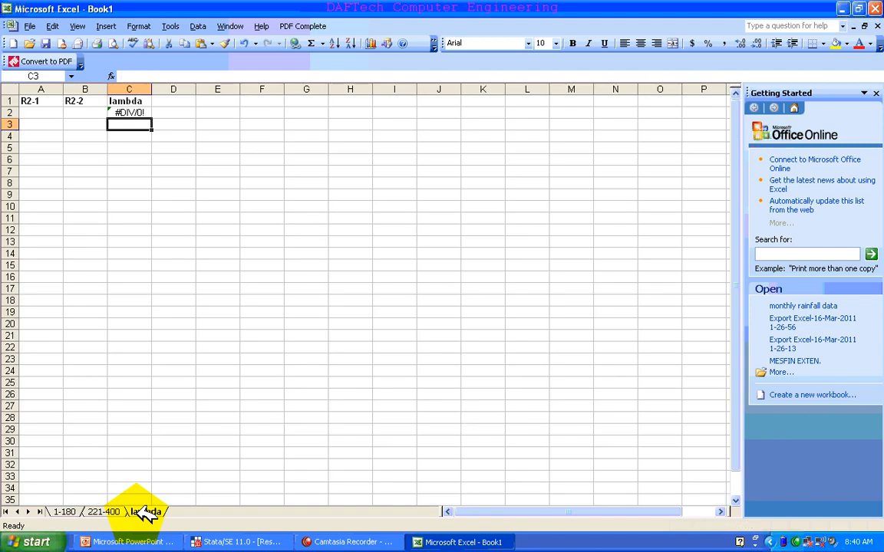
{"action": "left_click", "coordinate": [38, 113]}
{"action": "key", "text": "ctrl+v"}
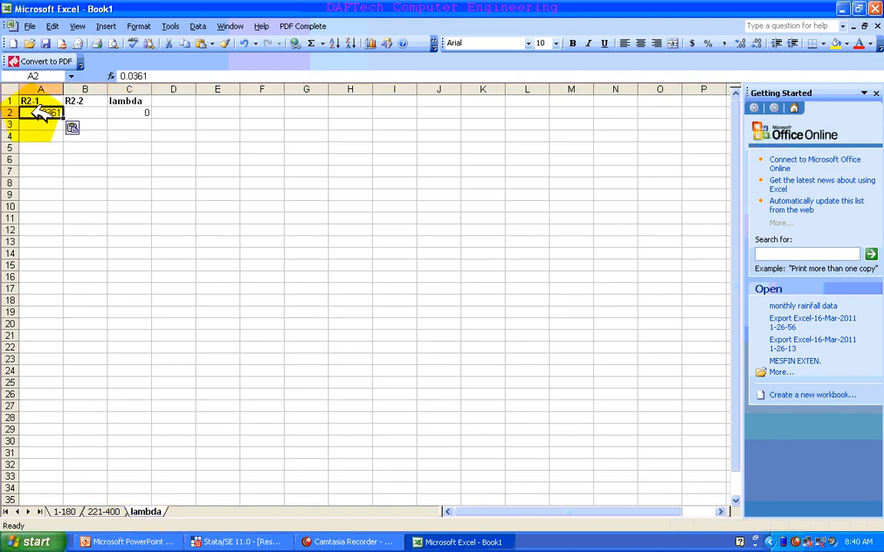
Switch back to Stata and remove the first group's data from memory with the clear command.
{"action": "left_click", "coordinate": [250, 541]}
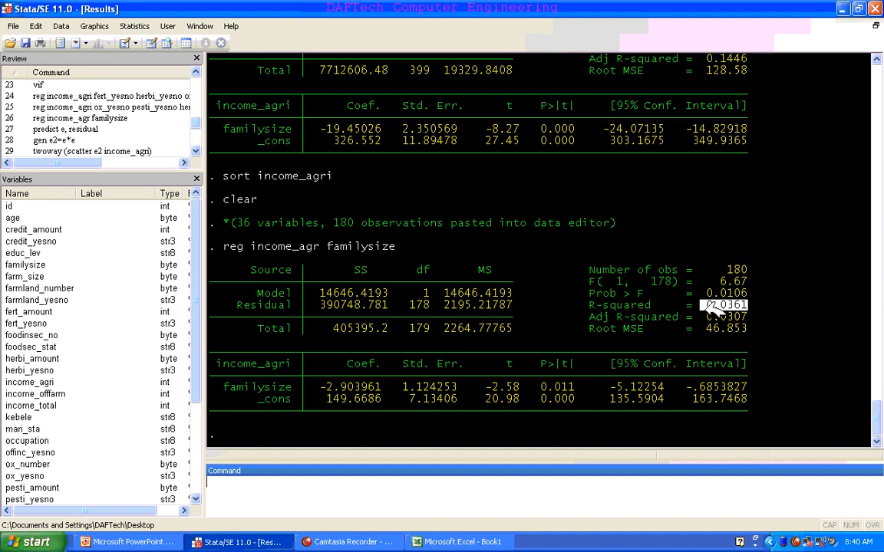
{"action": "left_click", "coordinate": [297, 498]}
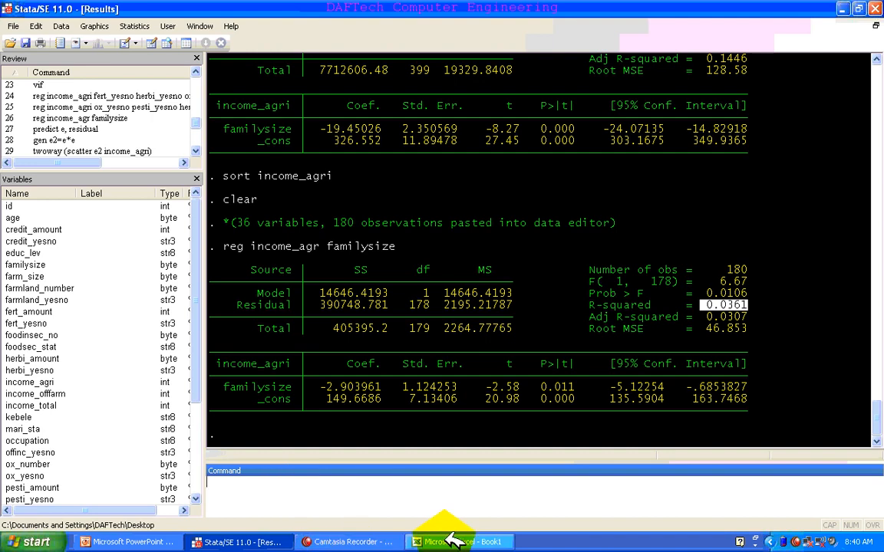
{"action": "type", "text": "clear"}
{"action": "key", "text": "Return"}
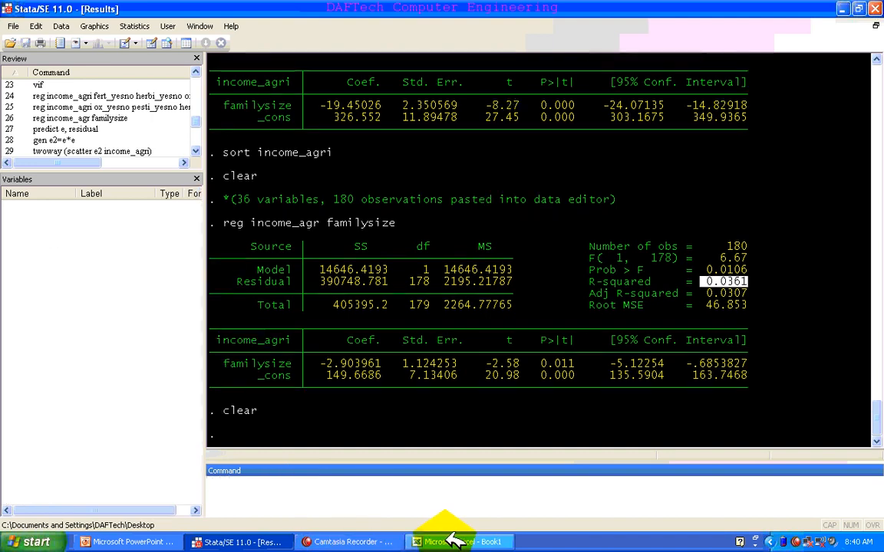
Go to Excel and copy the entire contents of the 221-400 sheet.
{"action": "left_click", "coordinate": [462, 542]}
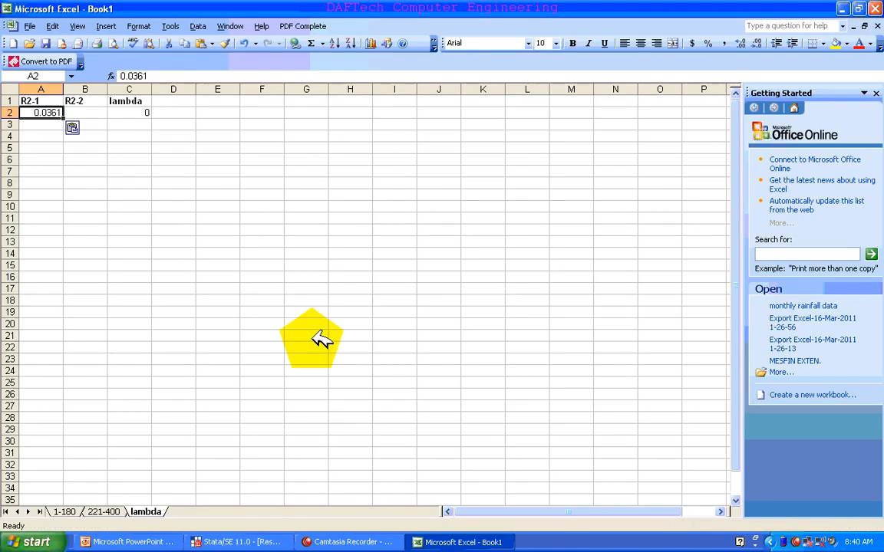
{"action": "left_click", "coordinate": [107, 512]}
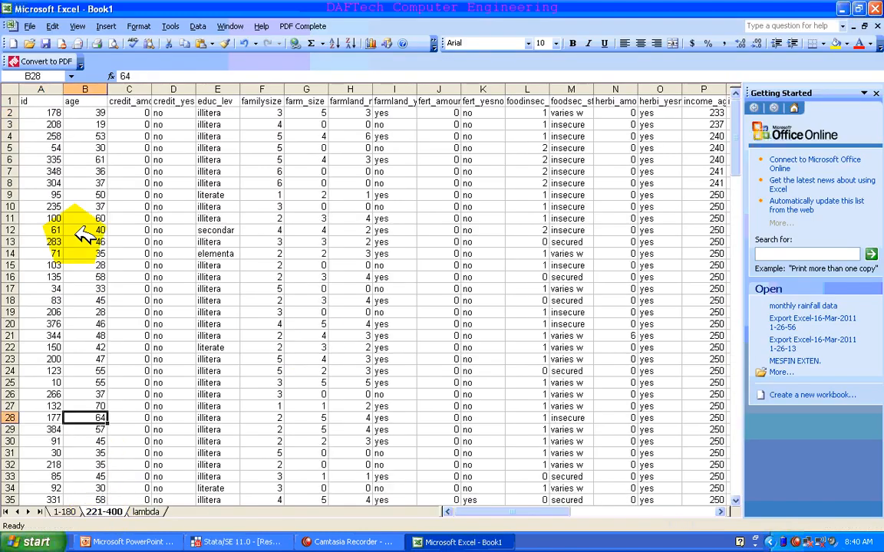
{"action": "left_click", "coordinate": [22, 93]}
{"action": "right_click", "coordinate": [21, 96]}
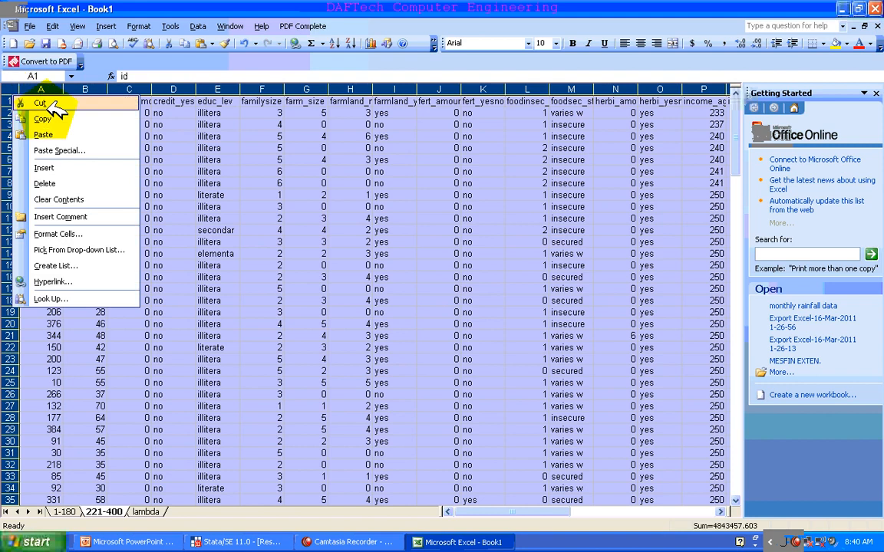
{"action": "left_click", "coordinate": [53, 119]}
Paste the 221-400 data into Stata's Data Editor, treating the first row as variable names, and close the editor.
{"action": "left_click", "coordinate": [264, 537]}
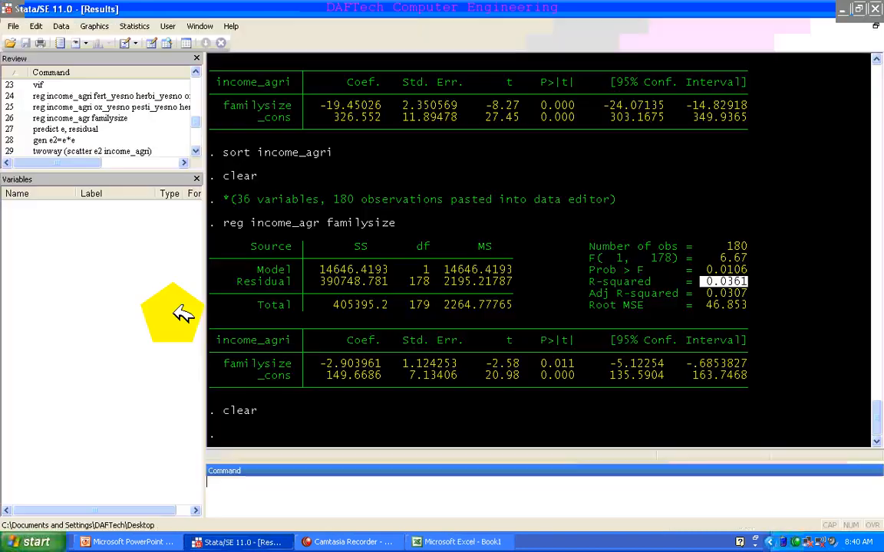
{"action": "left_click", "coordinate": [152, 43]}
{"action": "key", "text": "ctrl+v"}
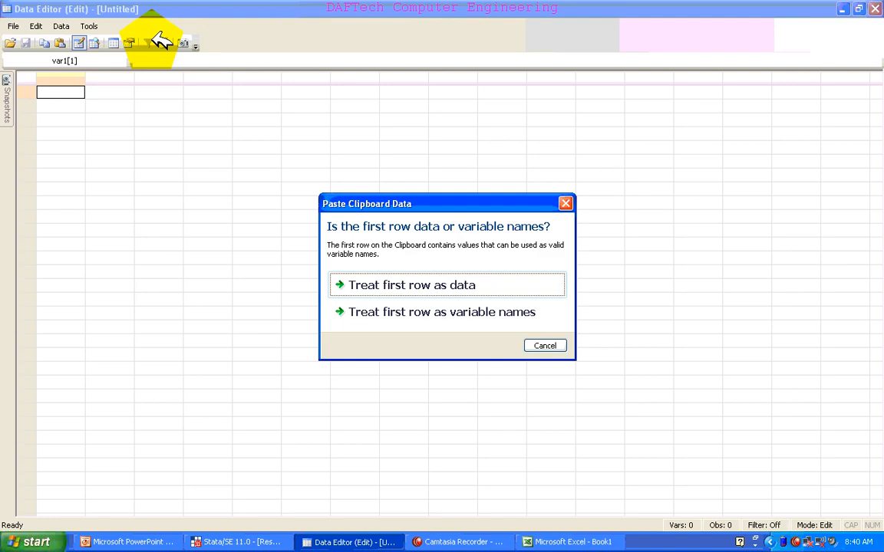
{"action": "key", "text": "Tab"}
{"action": "key", "text": "Return"}
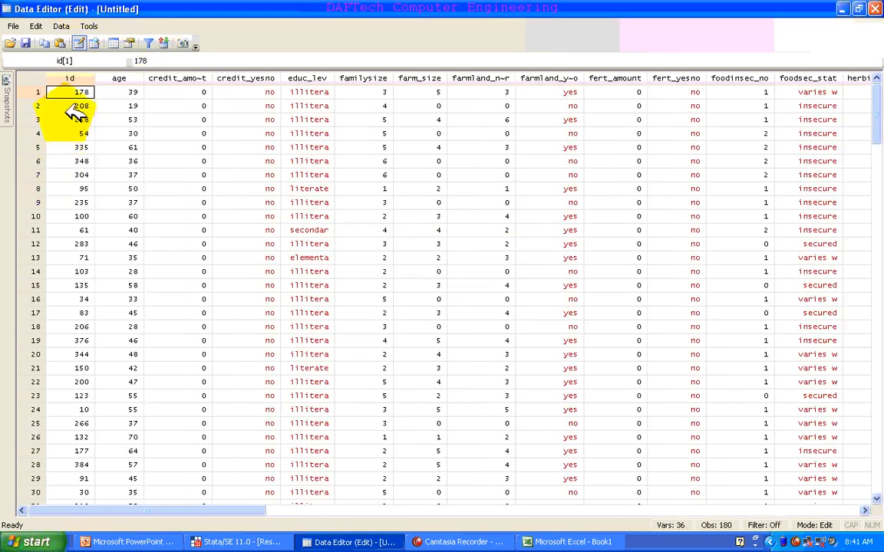
{"action": "left_click", "coordinate": [875, 8]}
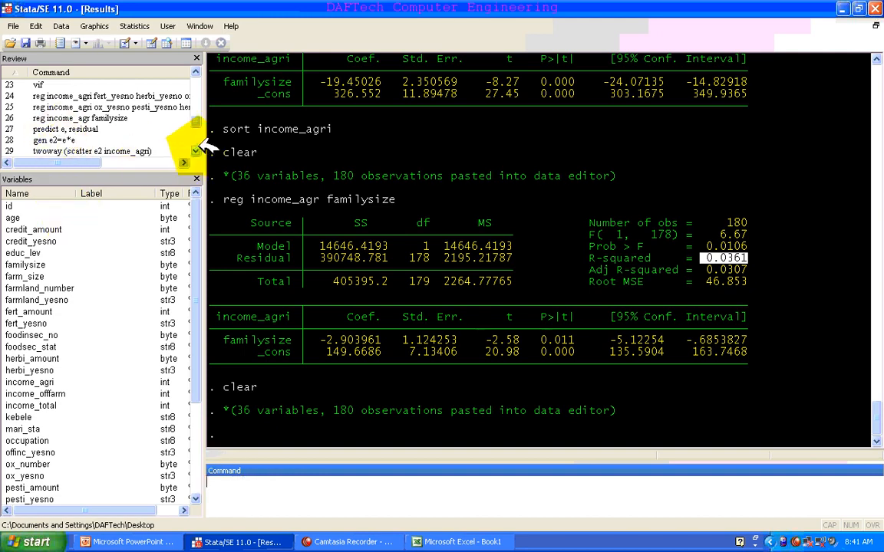
Rerun reg income_agr familysize on the 221-400 observations from the command history.
{"action": "left_click_drag", "start_coordinate": [197, 121], "coordinate": [198, 150]}
{"action": "left_click", "coordinate": [100, 140]}
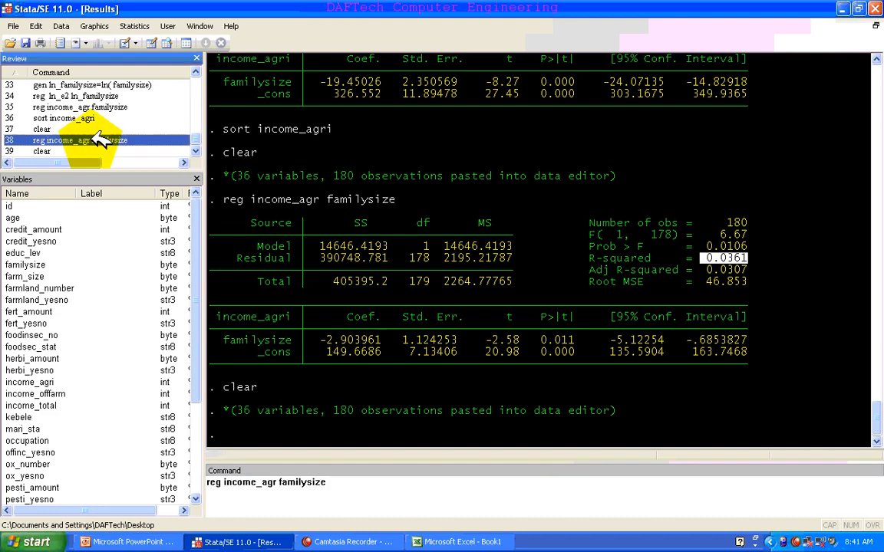
{"action": "double_click", "coordinate": [100, 140]}
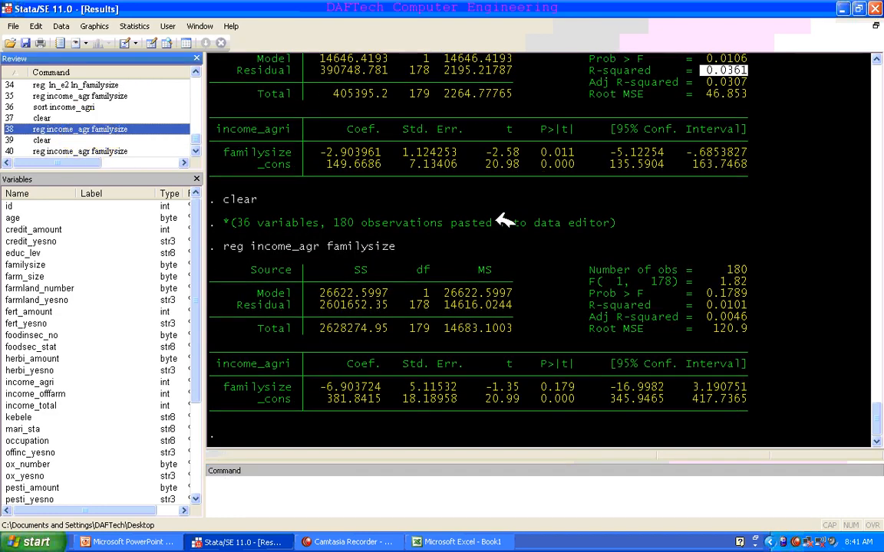
Select the new regression's R-squared value and try to paste it into cell B2 of Excel's lambda sheet.
{"action": "left_click_drag", "start_coordinate": [701, 304], "coordinate": [779, 310]}
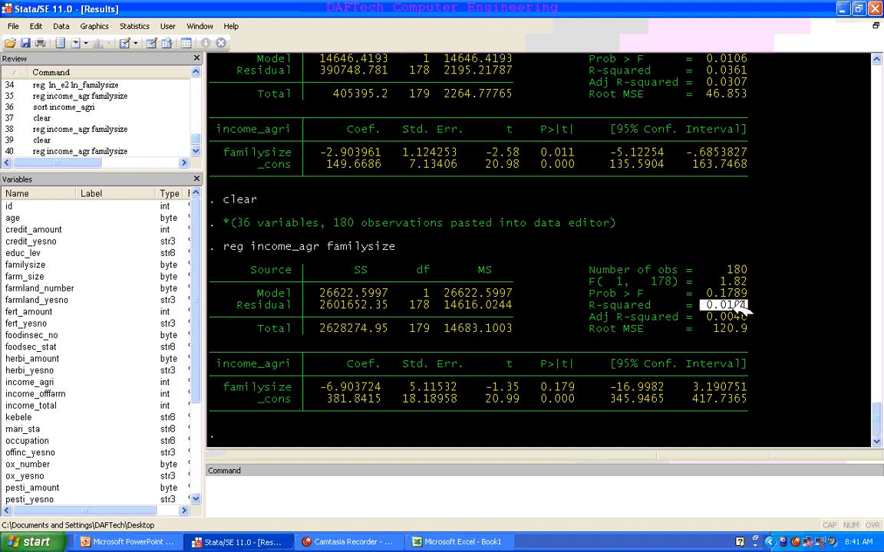
{"action": "left_click", "coordinate": [734, 306]}
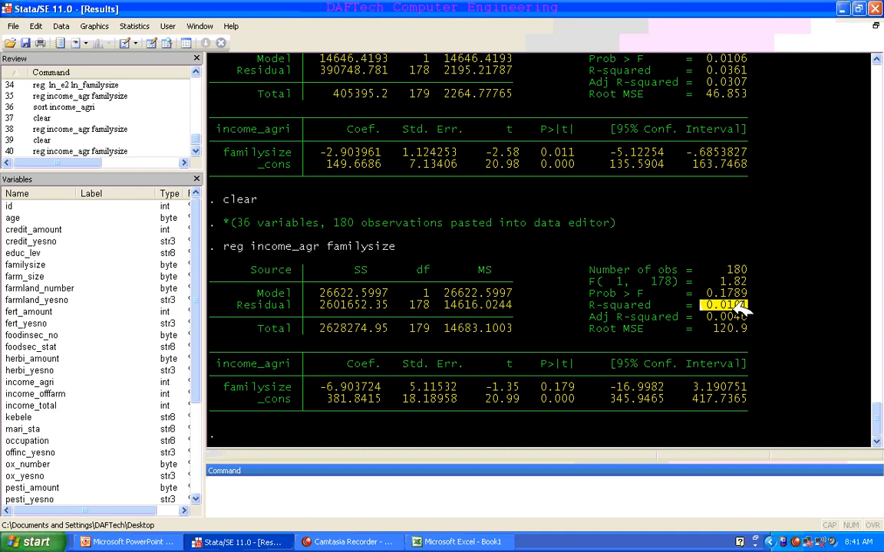
{"action": "left_click", "coordinate": [458, 542]}
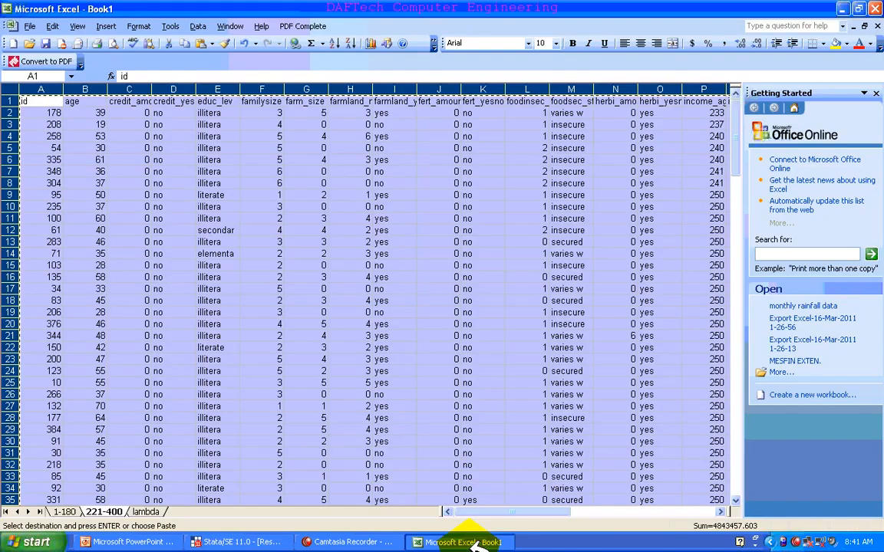
{"action": "left_click", "coordinate": [144, 512]}
{"action": "left_click", "coordinate": [88, 112]}
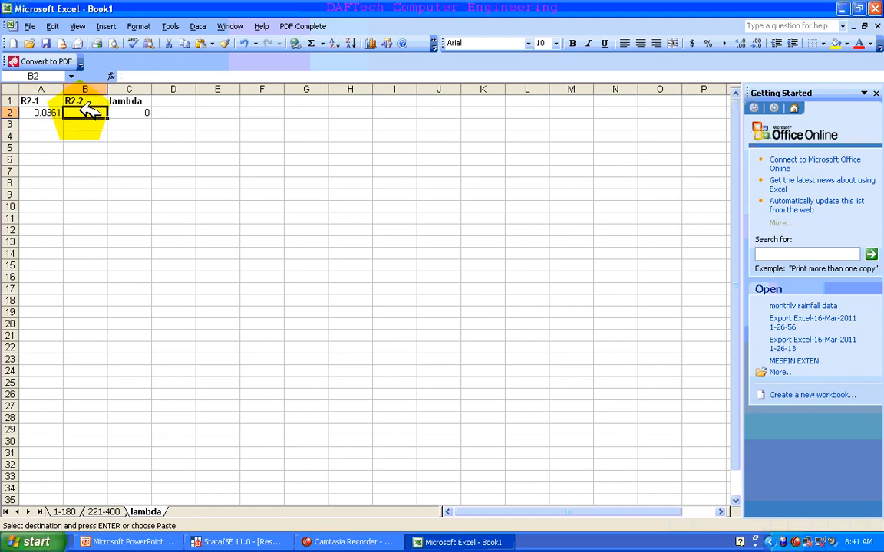
{"action": "key", "text": "ctrl+v"}
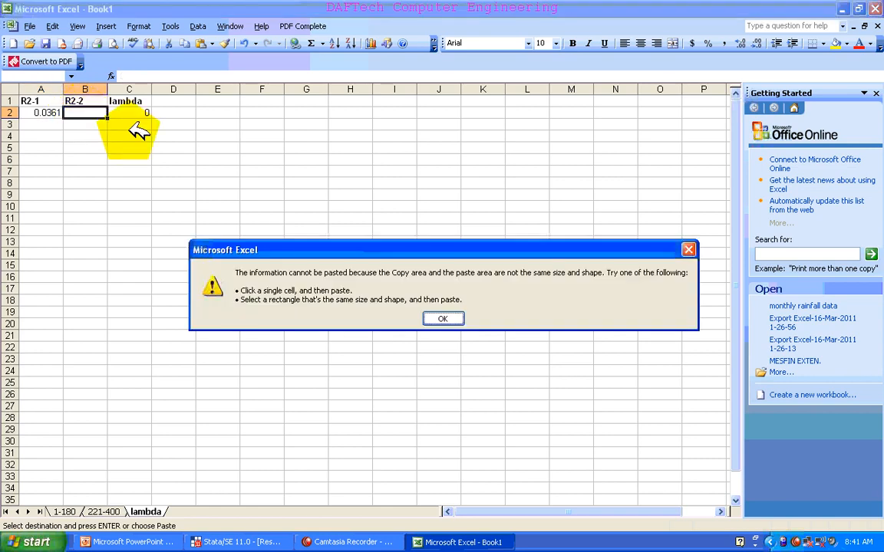
{"action": "key", "text": "Return"}
Return to Stata, copy the selected R-squared value as text and paste it under R2-2 in Excel cell B2.
{"action": "left_click", "coordinate": [261, 542]}
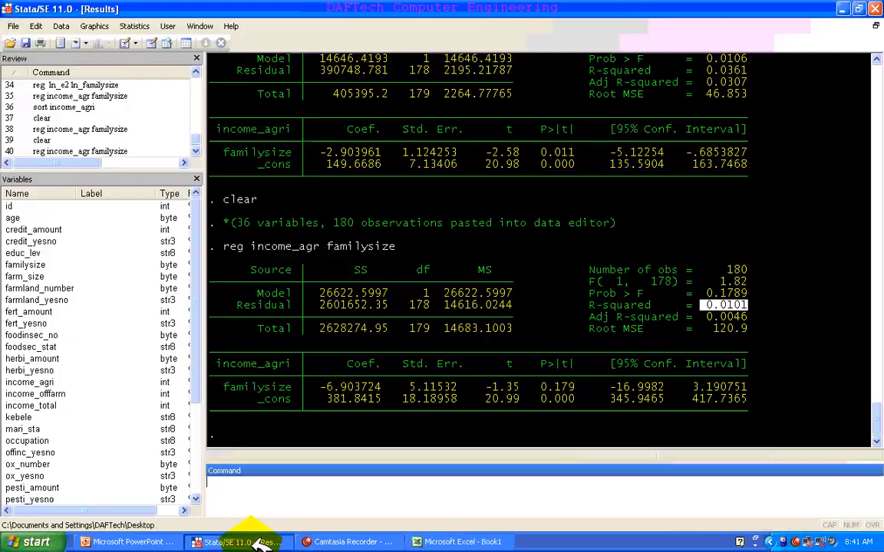
{"action": "right_click", "coordinate": [723, 304]}
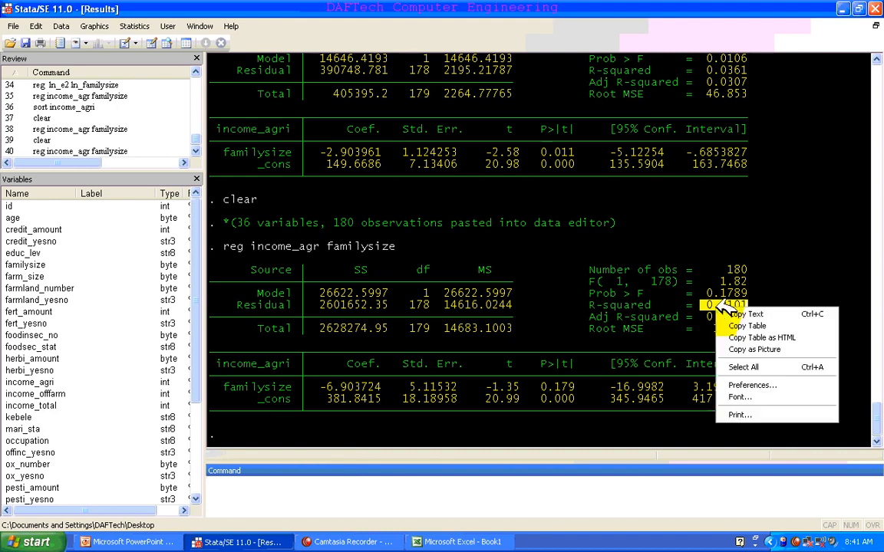
{"action": "left_click", "coordinate": [740, 315]}
{"action": "left_click", "coordinate": [463, 542]}
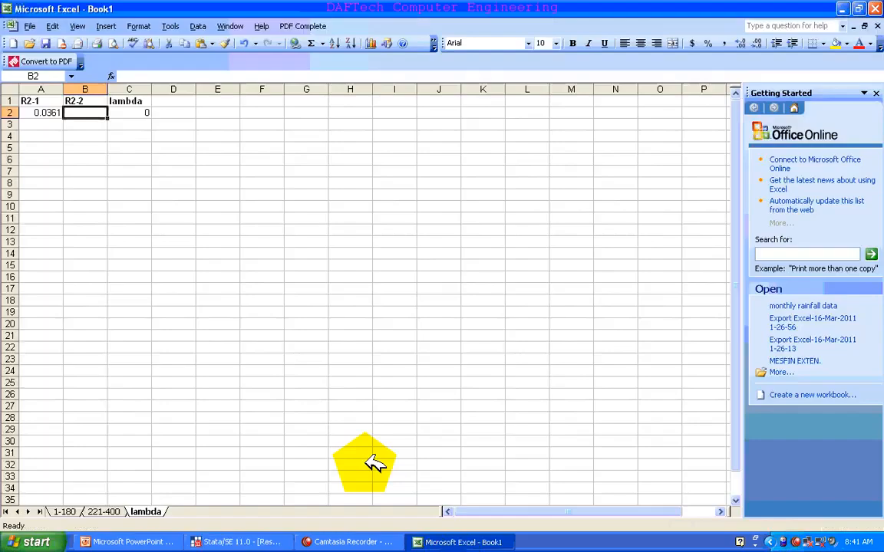
{"action": "key", "text": "ctrl+v"}
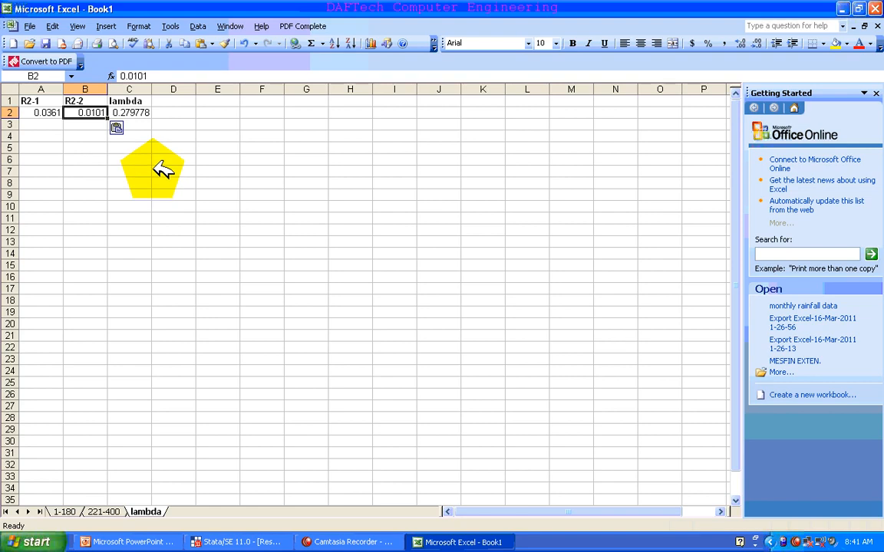
Inspect the lambda formula in cell C2, then switch to PowerPoint to review the test procedure on slide 133.
{"action": "left_click", "coordinate": [149, 159]}
{"action": "left_click", "coordinate": [138, 114]}
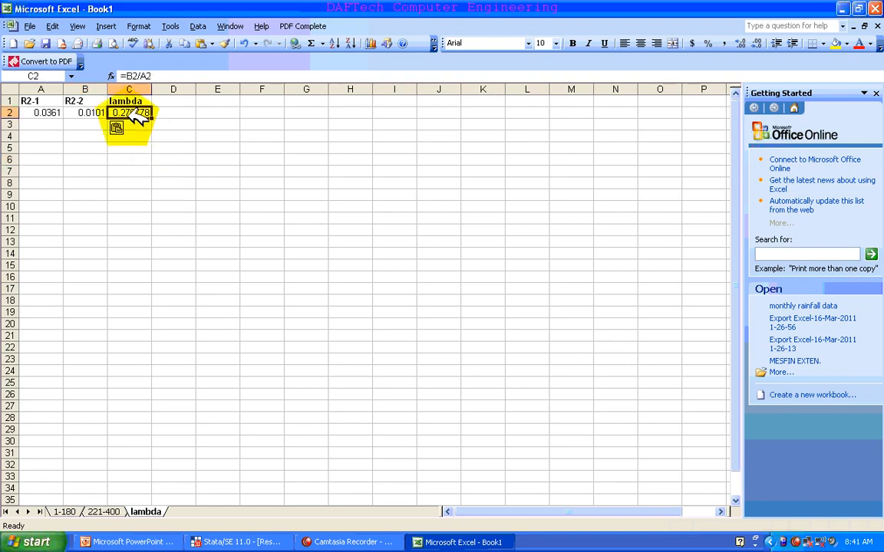
{"action": "left_click", "coordinate": [132, 136]}
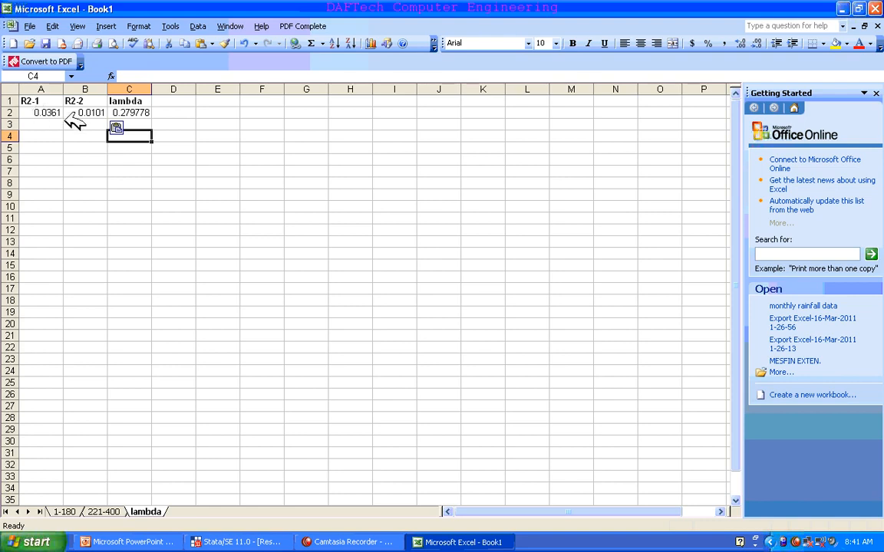
{"action": "left_click", "coordinate": [135, 113]}
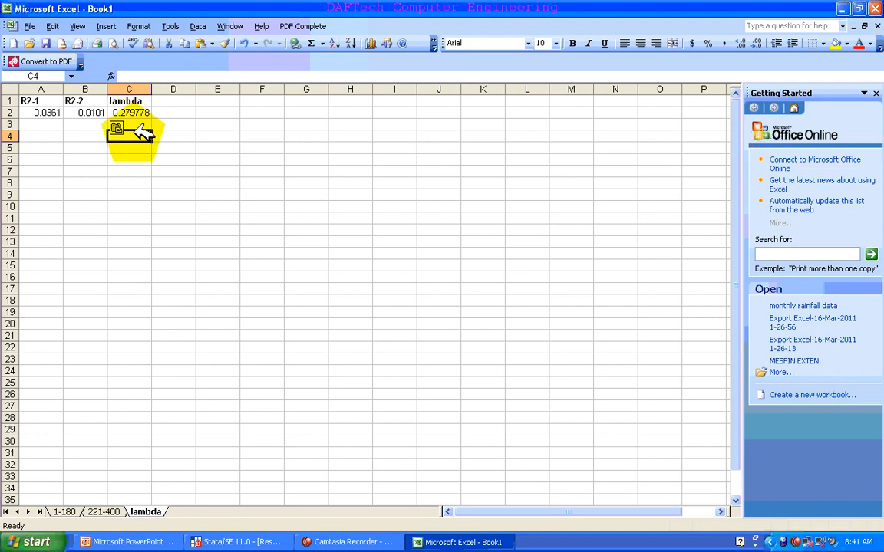
{"action": "left_click", "coordinate": [163, 196]}
{"action": "left_click", "coordinate": [145, 541]}
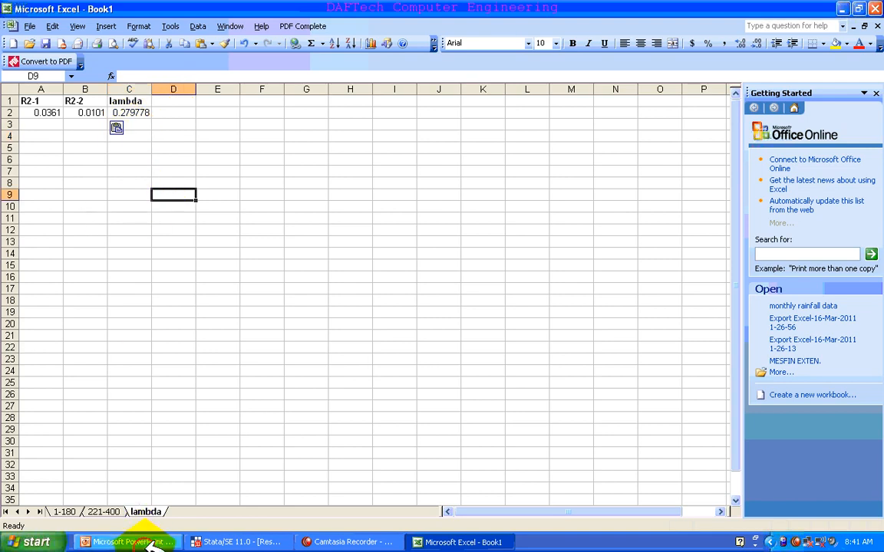
{"action": "left_click", "coordinate": [508, 409]}
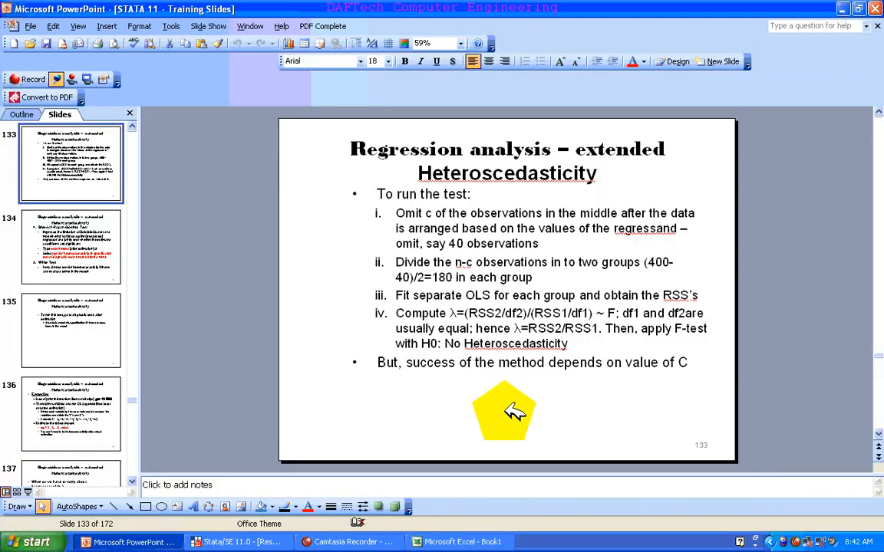